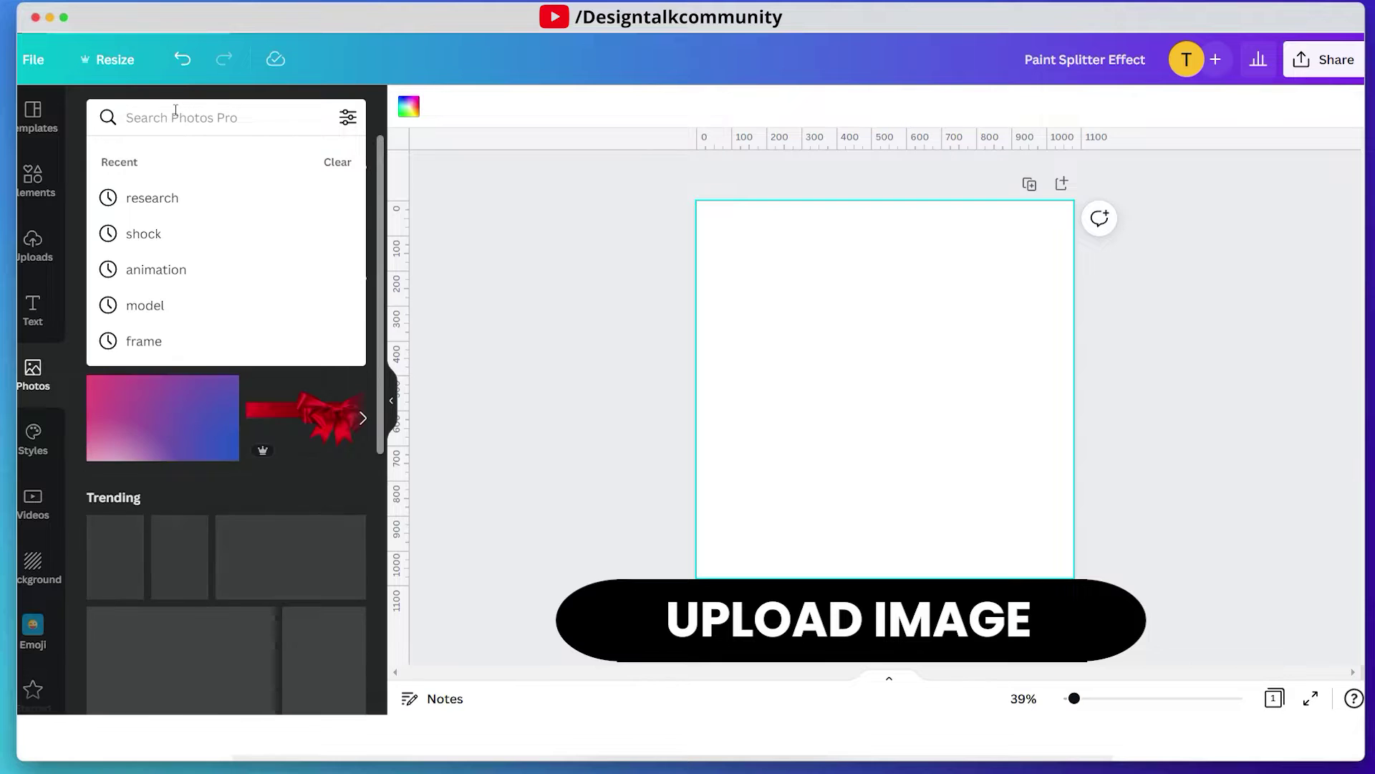
# - Search the photo library for "model" and add the photo of the laughing woman in a red hat to the page
pyautogui.write('model')
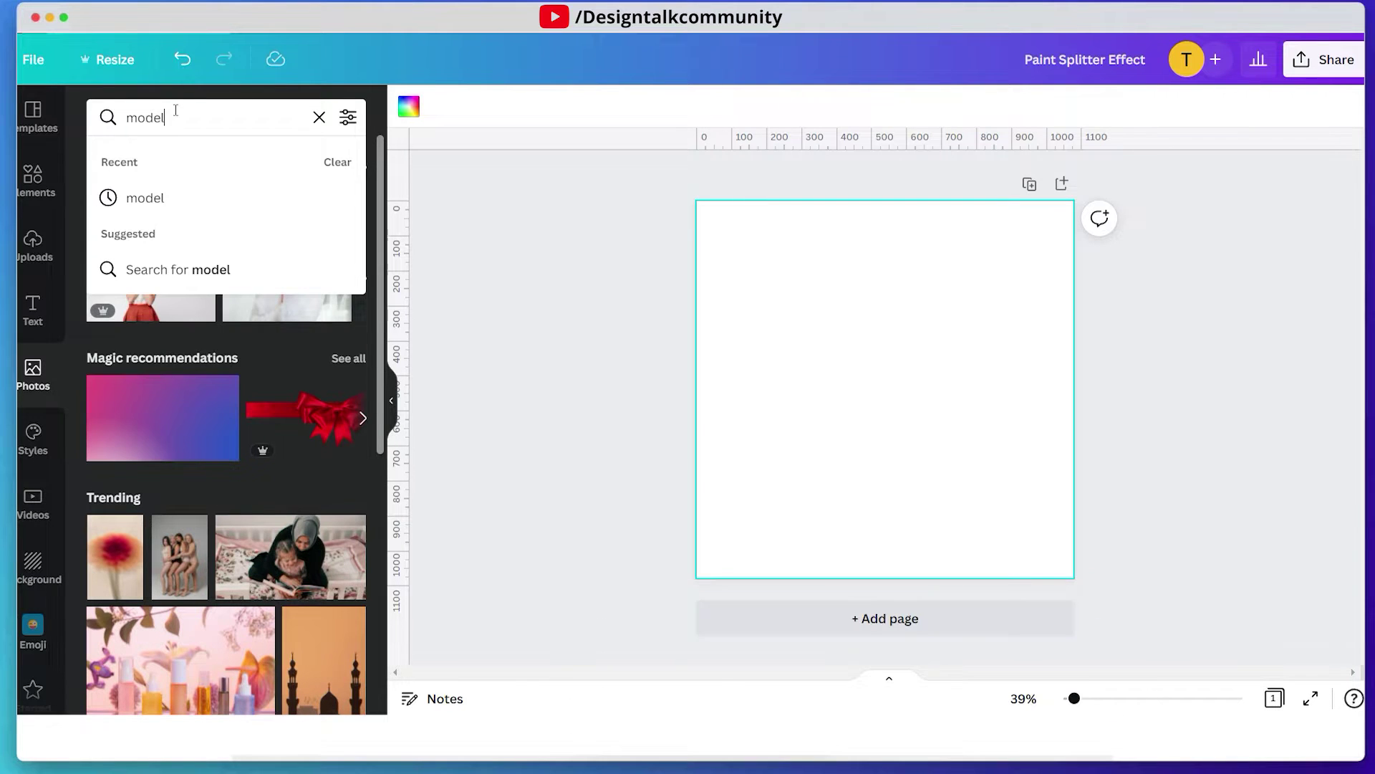
pyautogui.press('Return')
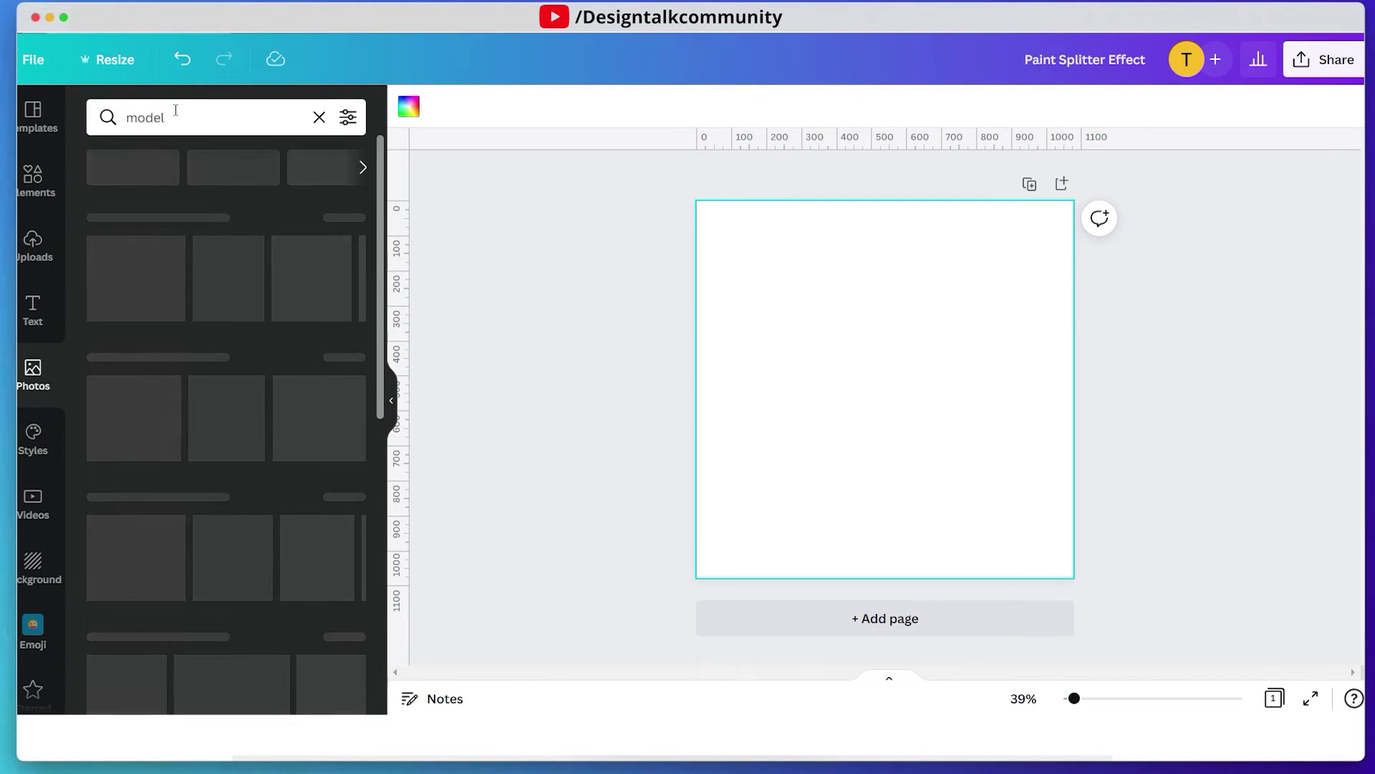
pyautogui.scroll(-10, 192, 244)
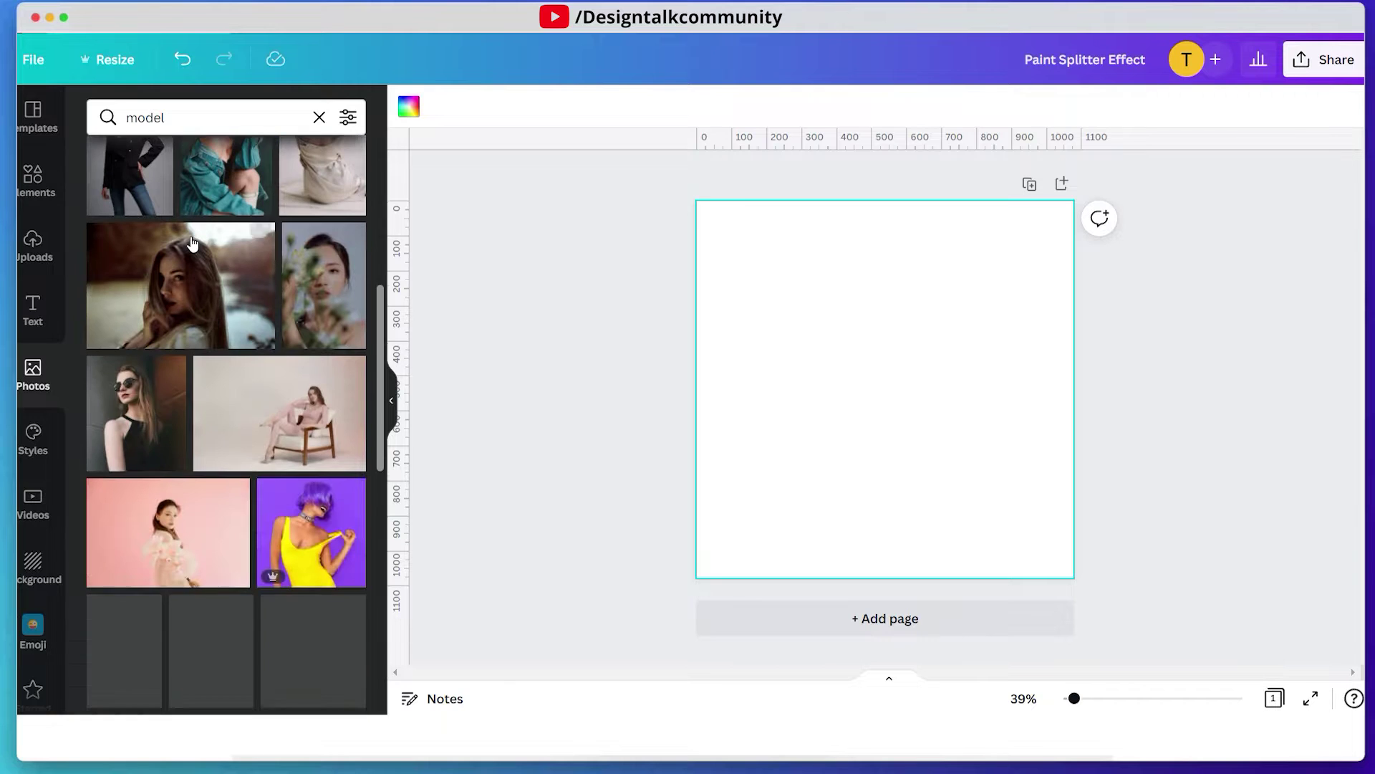
pyautogui.scroll(-10, 192, 244)
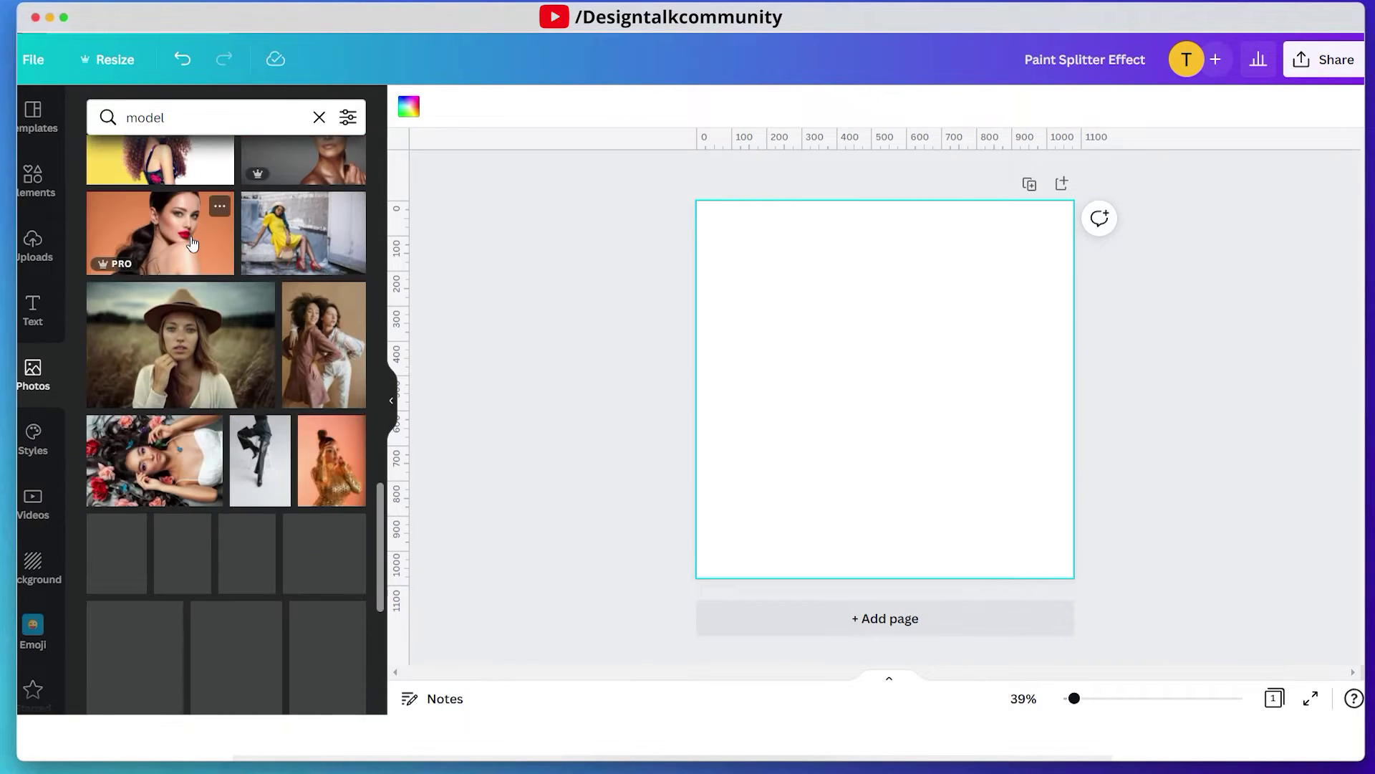
pyautogui.scroll(-5, 192, 244)
pyautogui.scroll(-5, 192, 244)
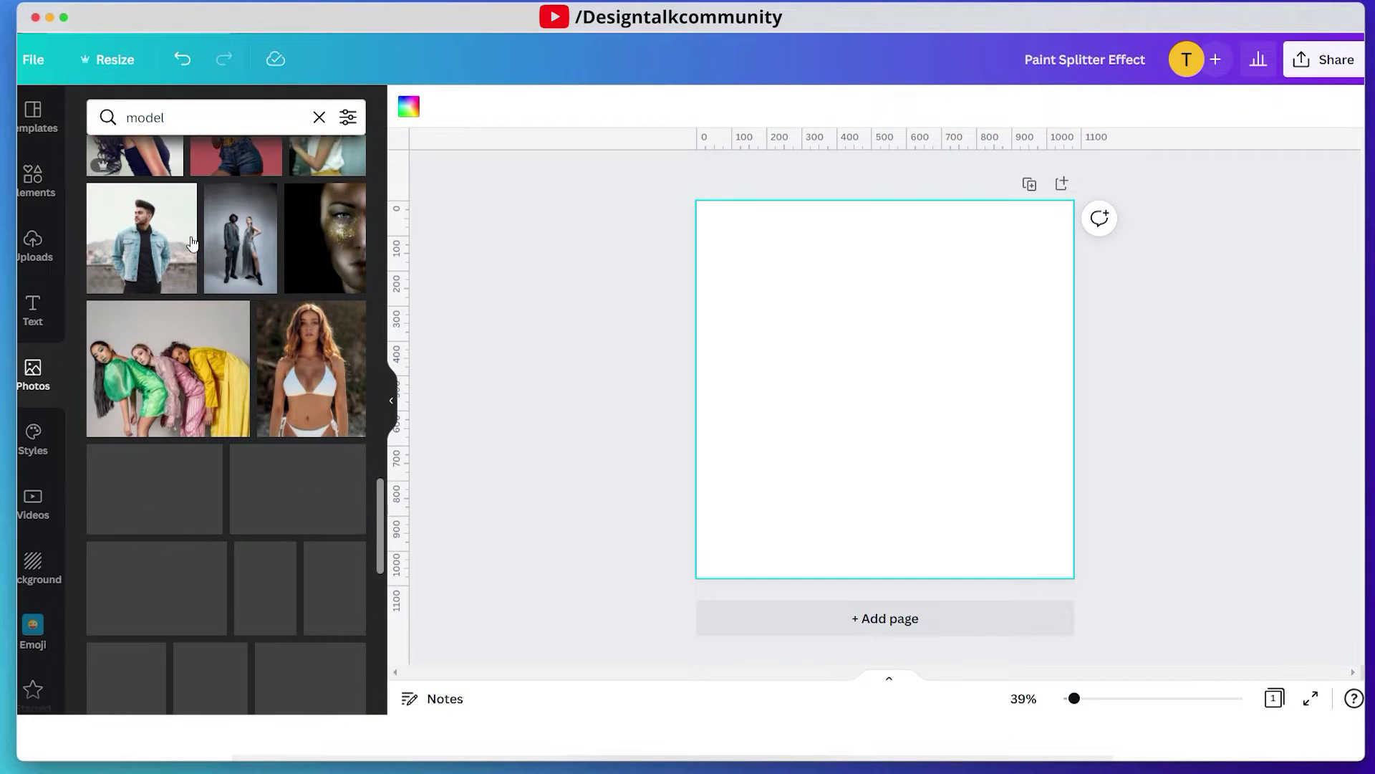
pyautogui.scroll(-3, 192, 244)
pyautogui.scroll(-1, 192, 243)
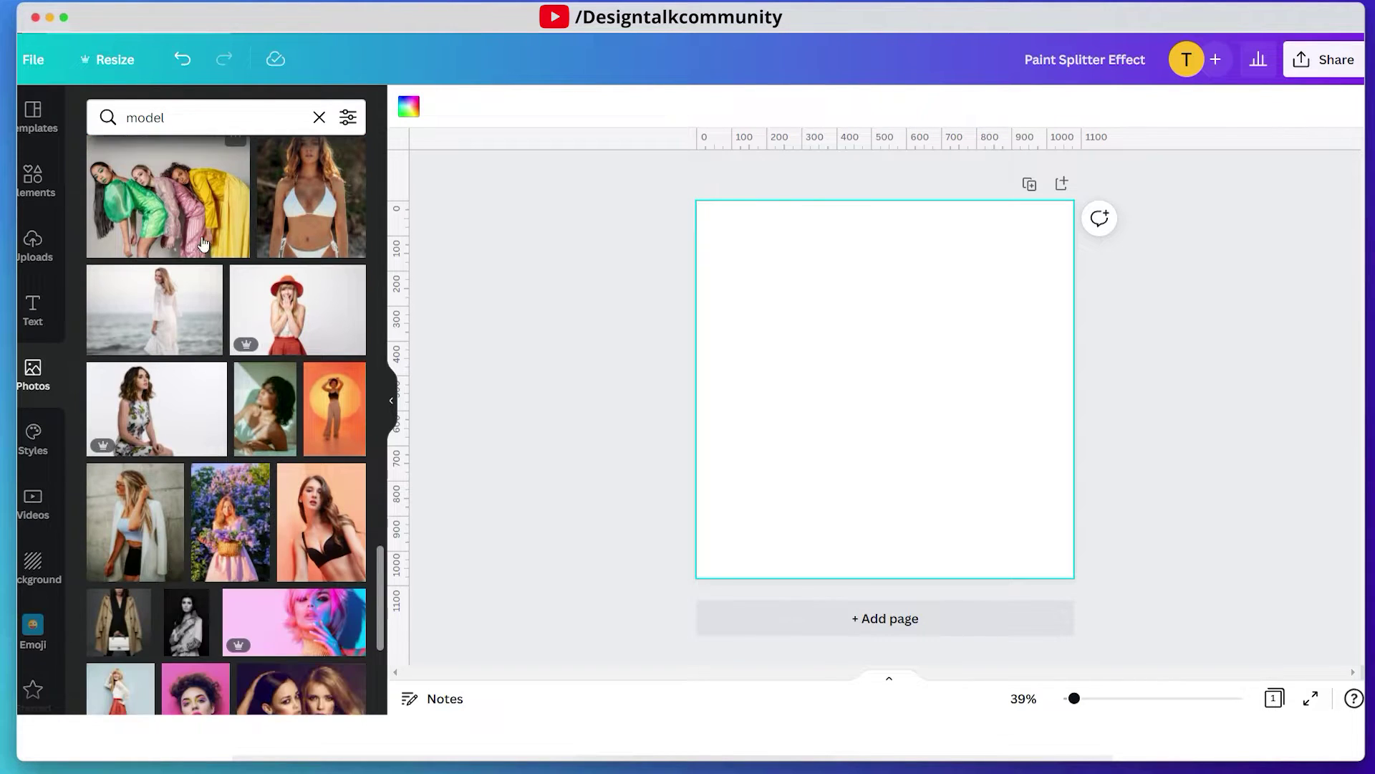
pyautogui.click(288, 316)
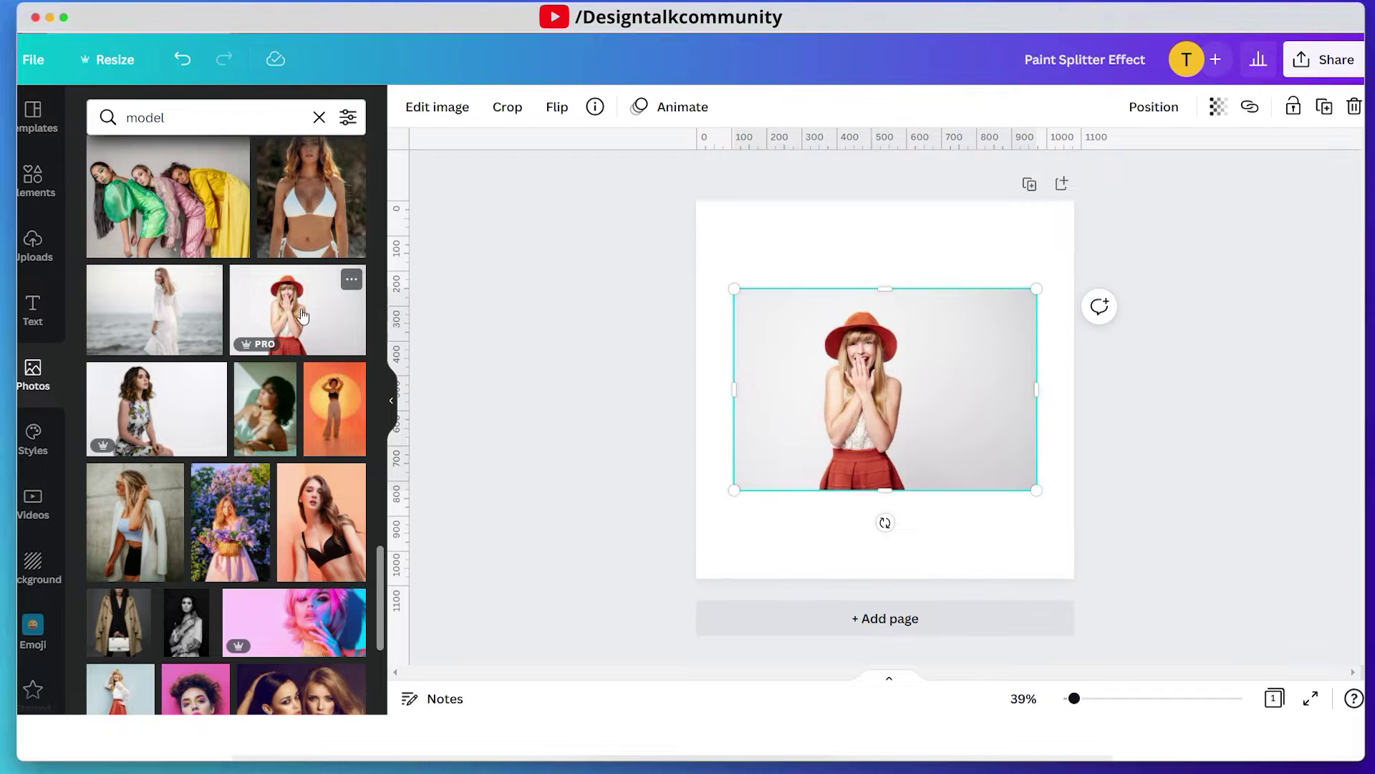
pyautogui.click(678, 370)
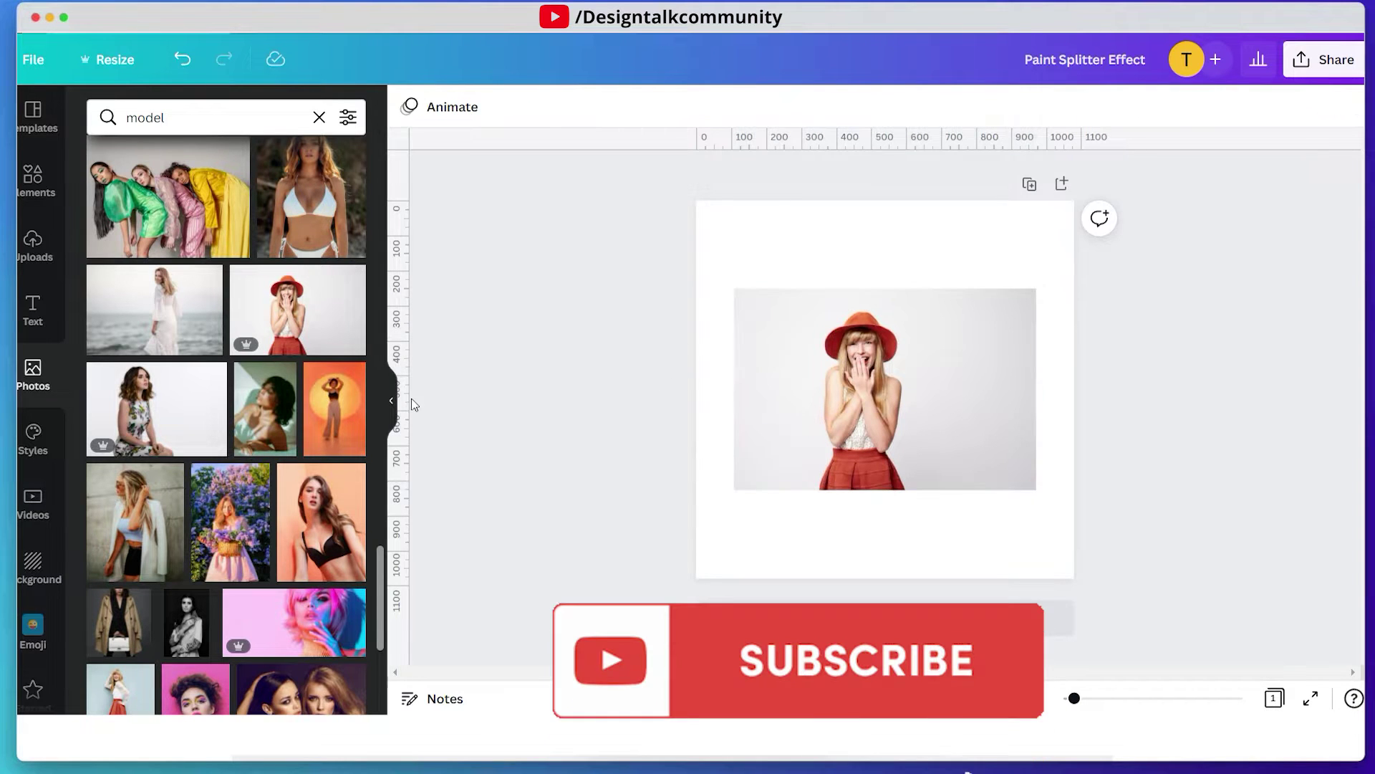
pyautogui.click(394, 406)
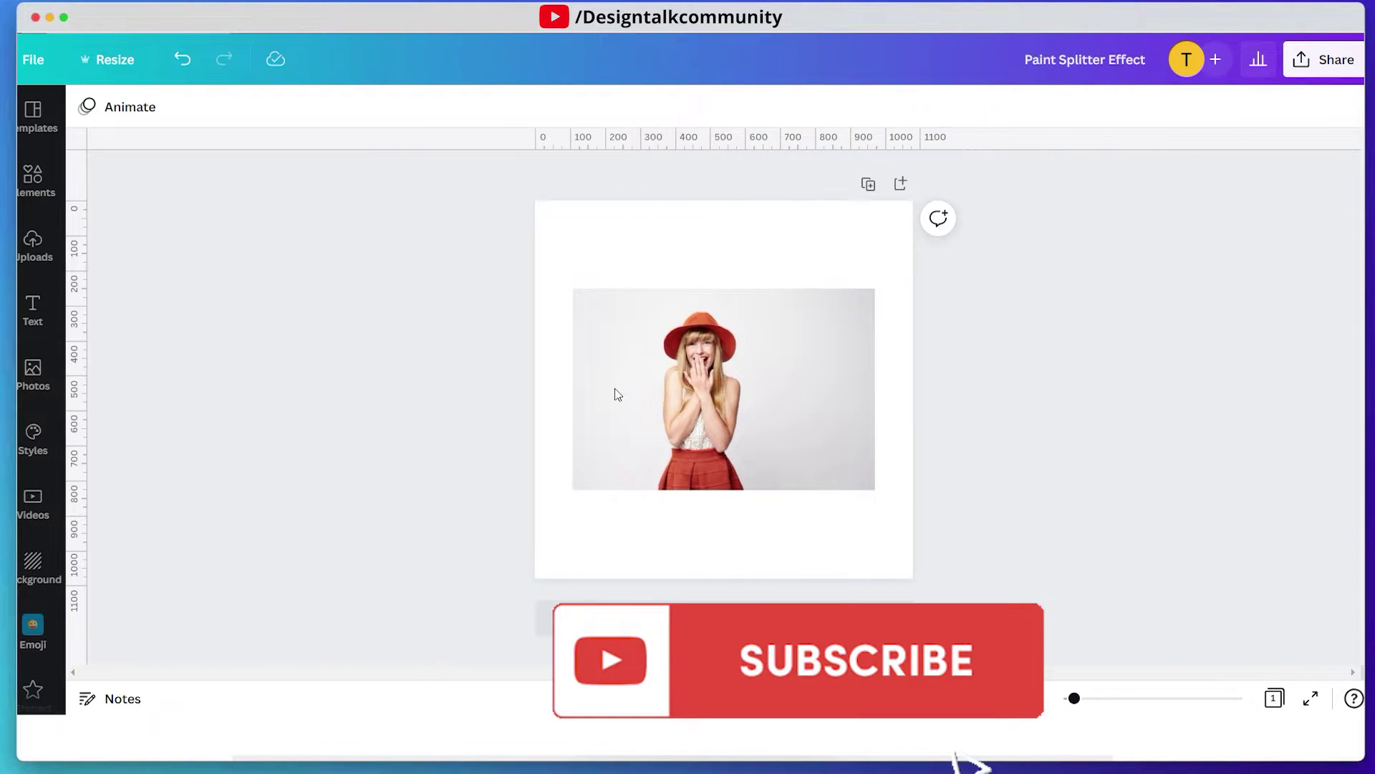
# - Crop the photo's sides to a portrait format around the woman, then enlarge it and centre it on the page
pyautogui.click(614, 389)
pyautogui.moveTo(875, 390); pyautogui.dragTo(756, 390)
pyautogui.click(566, 392)
pyautogui.click(573, 393)
pyautogui.moveTo(573, 390); pyautogui.dragTo(687, 328)
pyautogui.moveTo(701, 234); pyautogui.dragTo(702, 244)
pyautogui.moveTo(692, 428); pyautogui.dragTo(873, 548)
pyautogui.moveTo(789, 481); pyautogui.dragTo(802, 439)
pyautogui.click(888, 442)
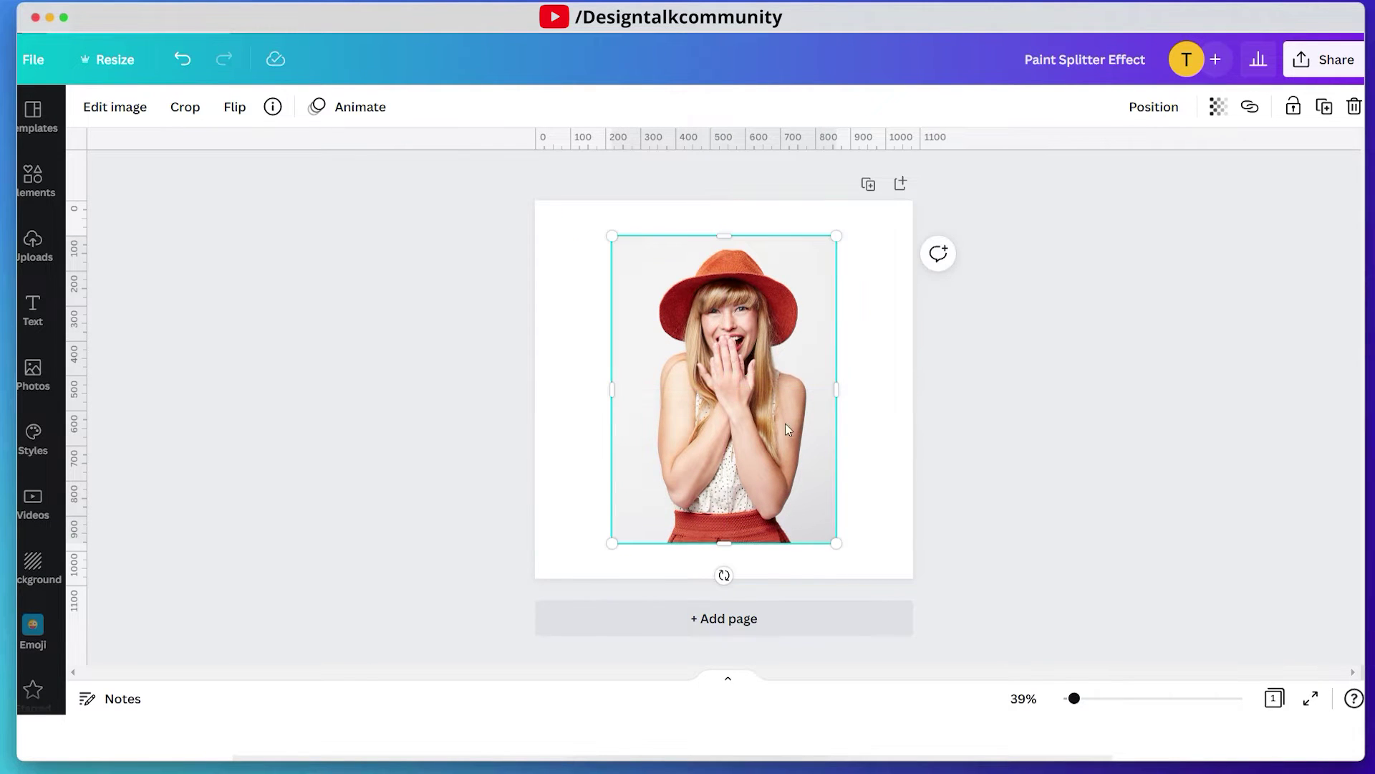
# - Remove the background from the woman's photo with BG Remover and apply the result
pyautogui.click(115, 107)
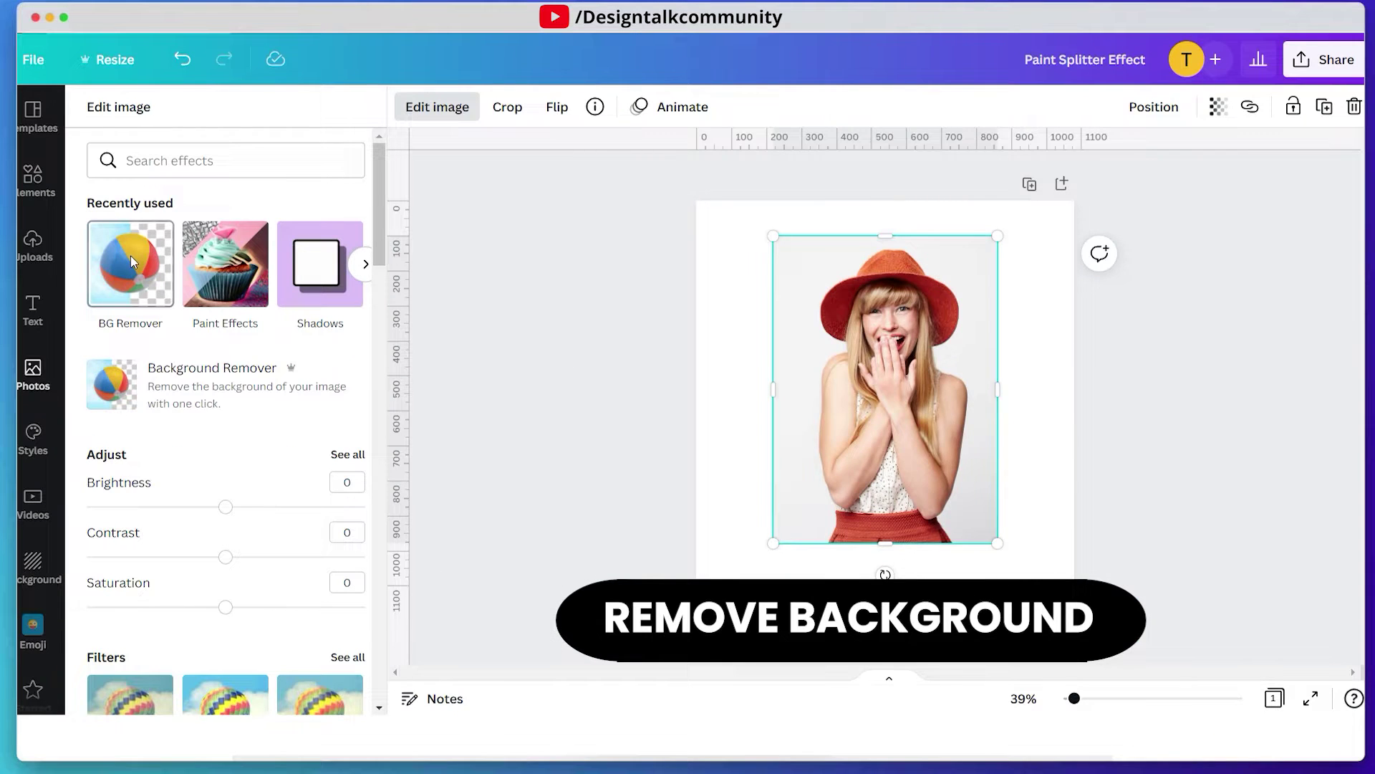
pyautogui.click(123, 283)
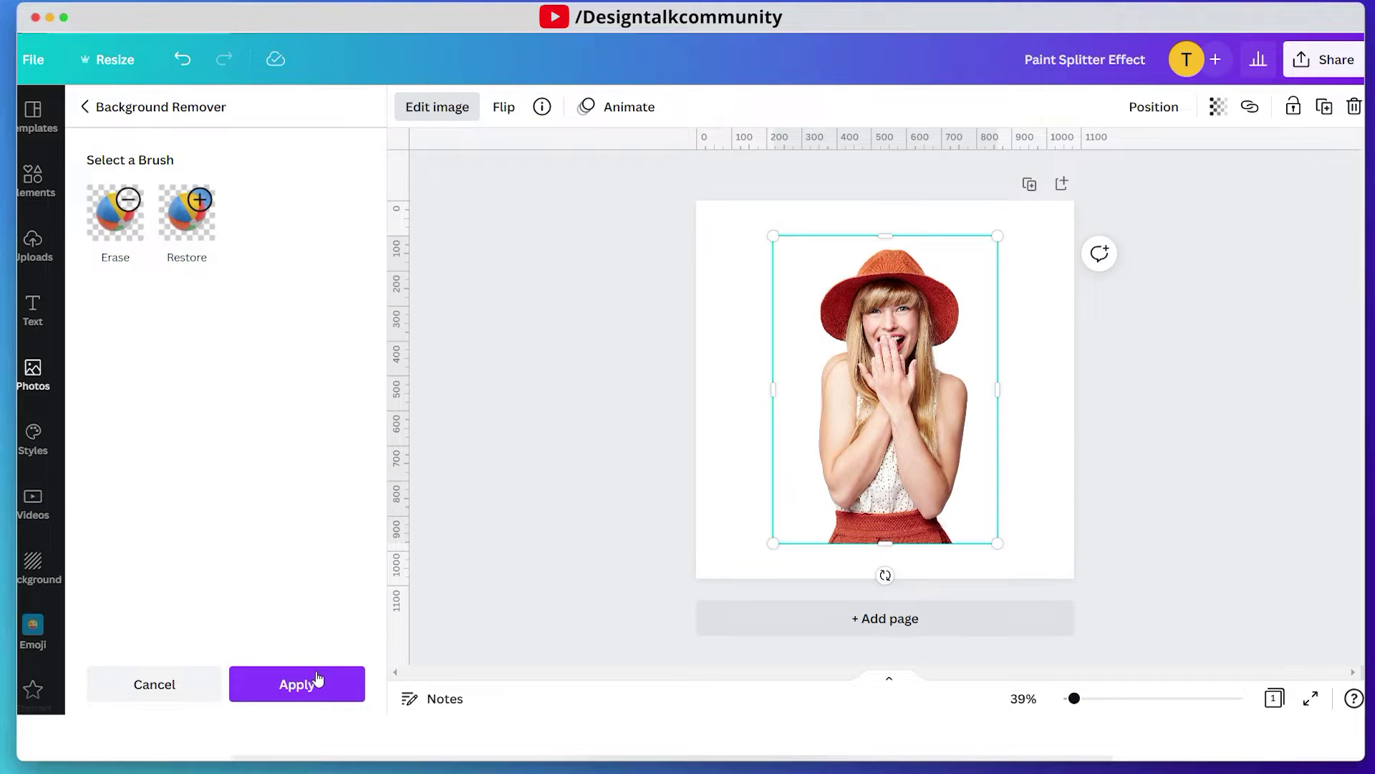
pyautogui.click(318, 678)
pyautogui.click(539, 427)
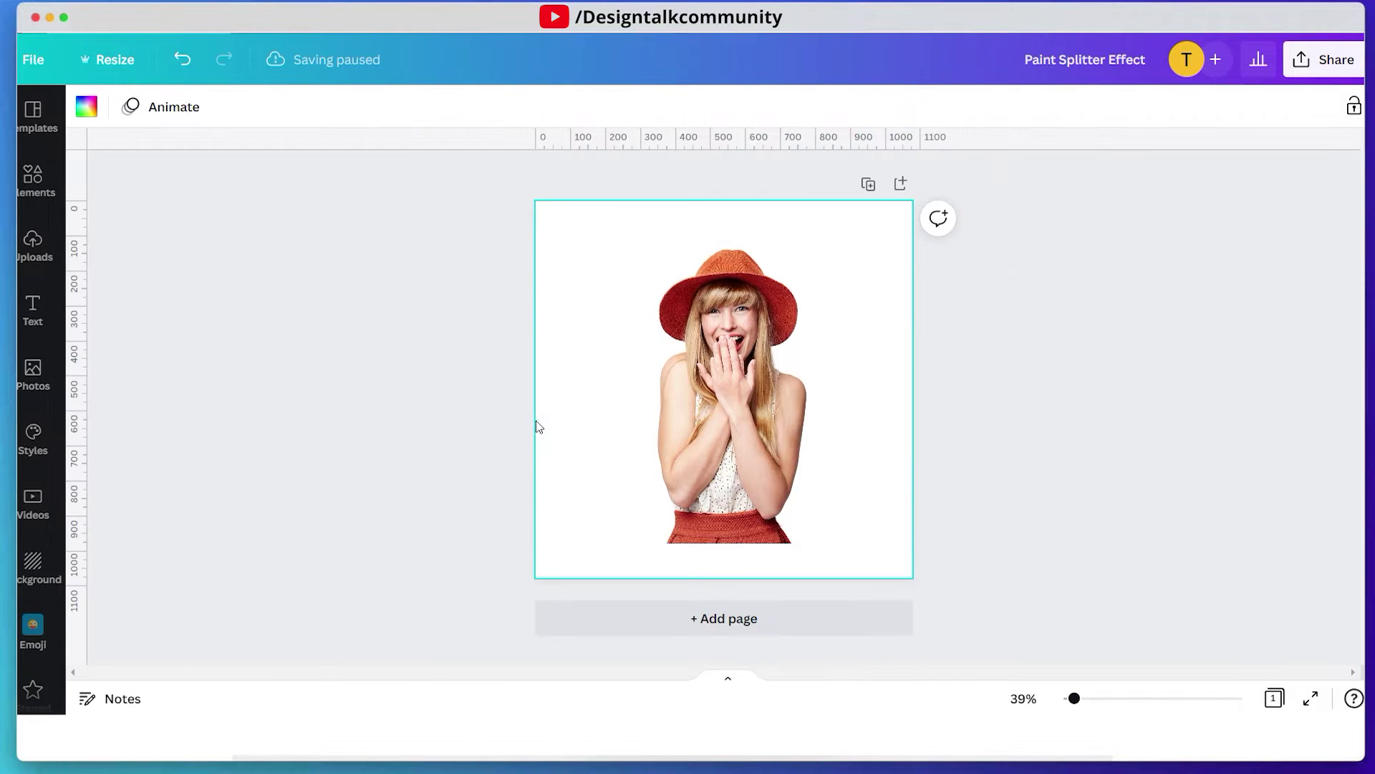
pyautogui.click(627, 342)
pyautogui.press('Delete')
pyautogui.press('super+z')
# - Set the page background to the orange-red from the photo colours, trying the dark red as well
pyautogui.click(86, 115)
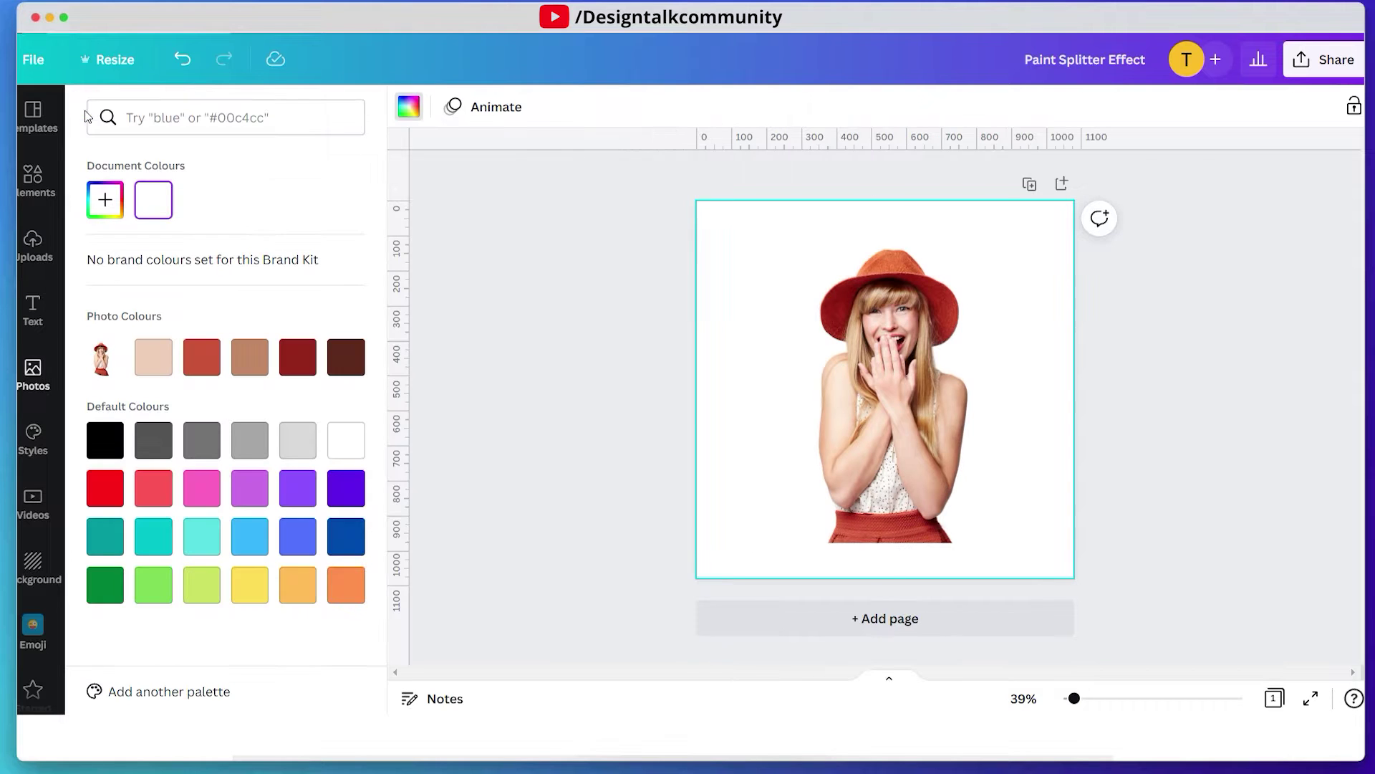
pyautogui.click(212, 358)
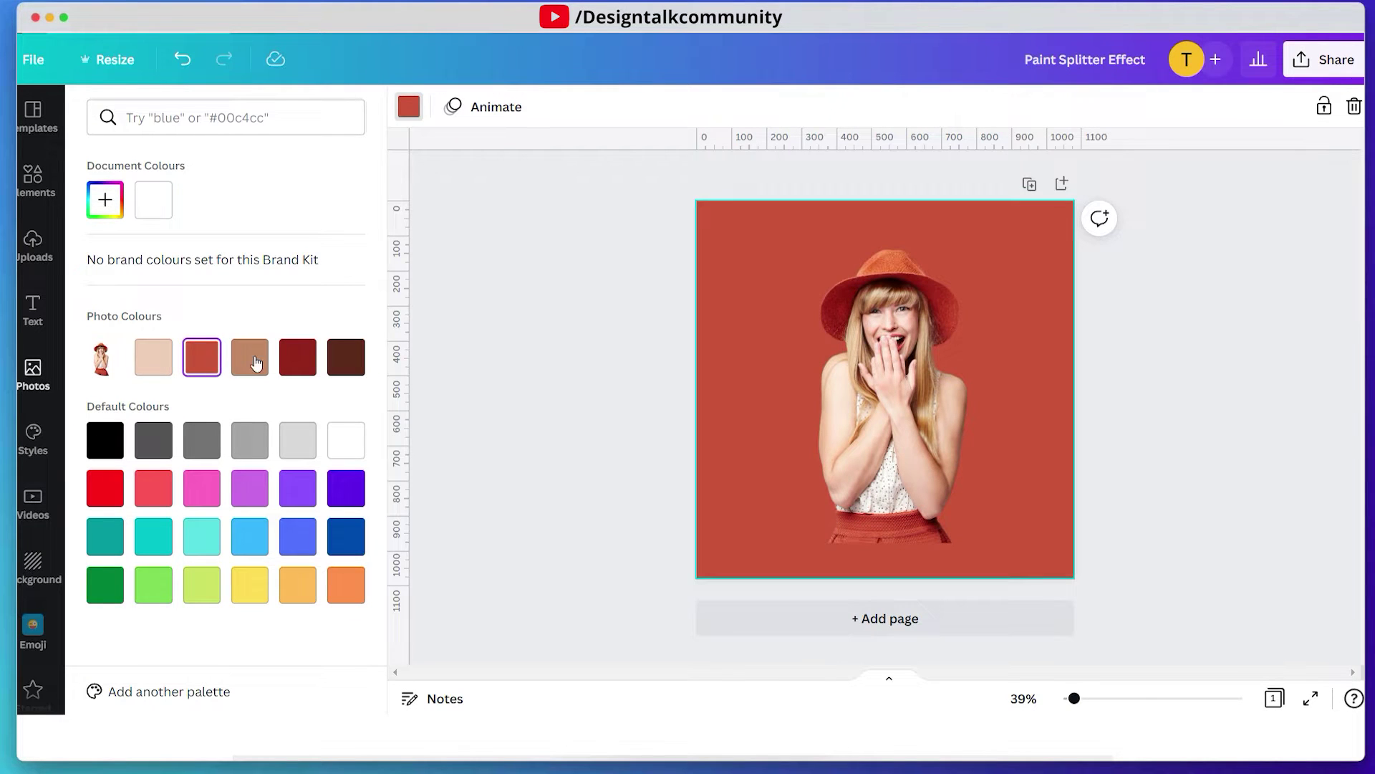
pyautogui.click(308, 369)
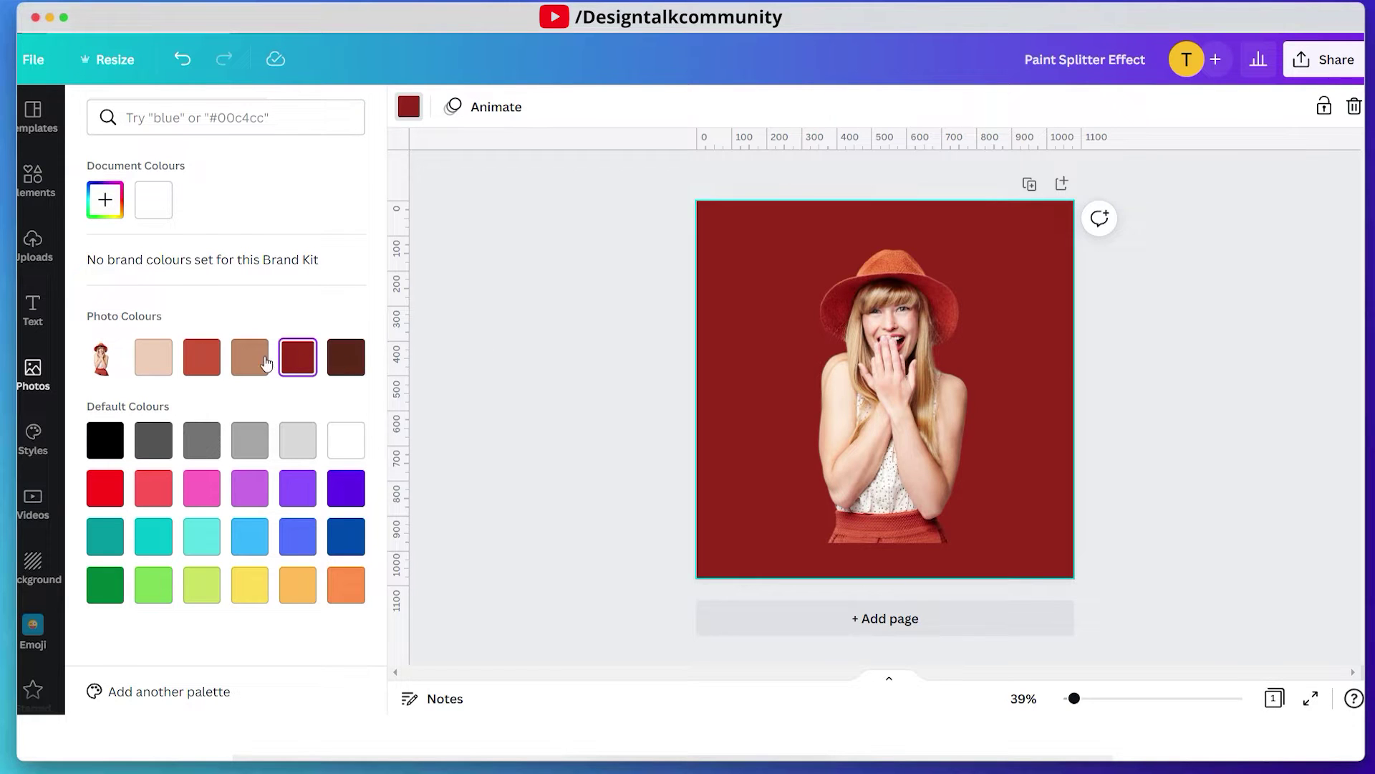
pyautogui.click(212, 362)
pyautogui.click(464, 350)
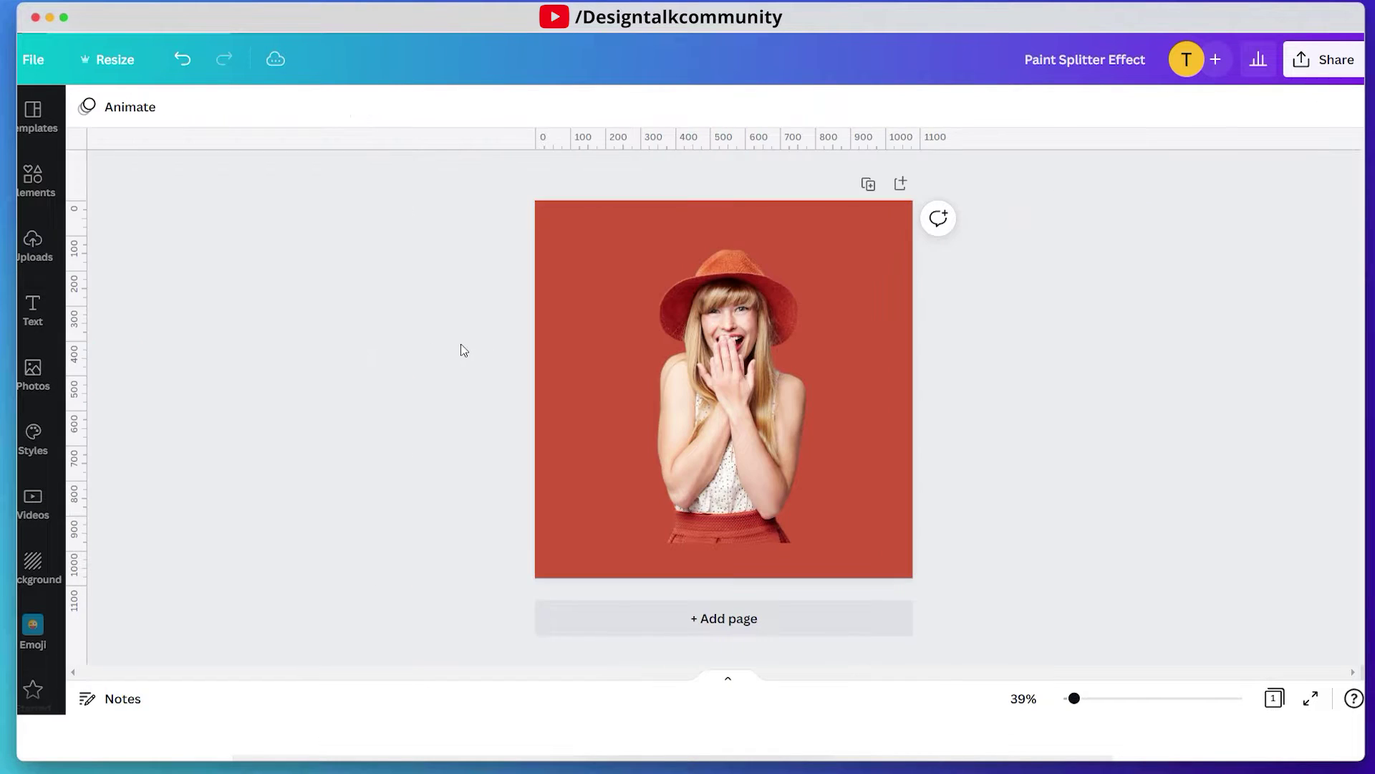
# - Give the woman's cut-out photo the Windel paint effect
pyautogui.click(693, 348)
pyautogui.click(85, 115)
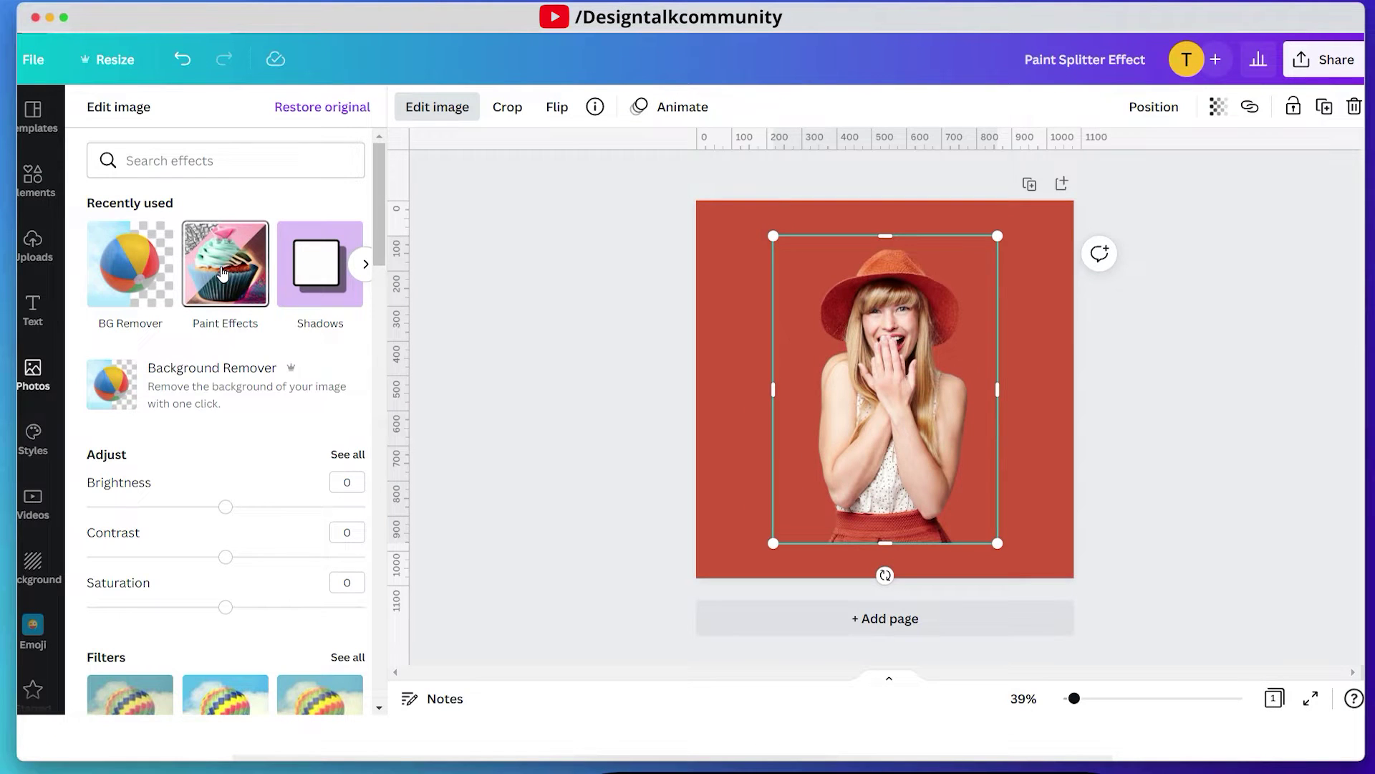
pyautogui.click(223, 273)
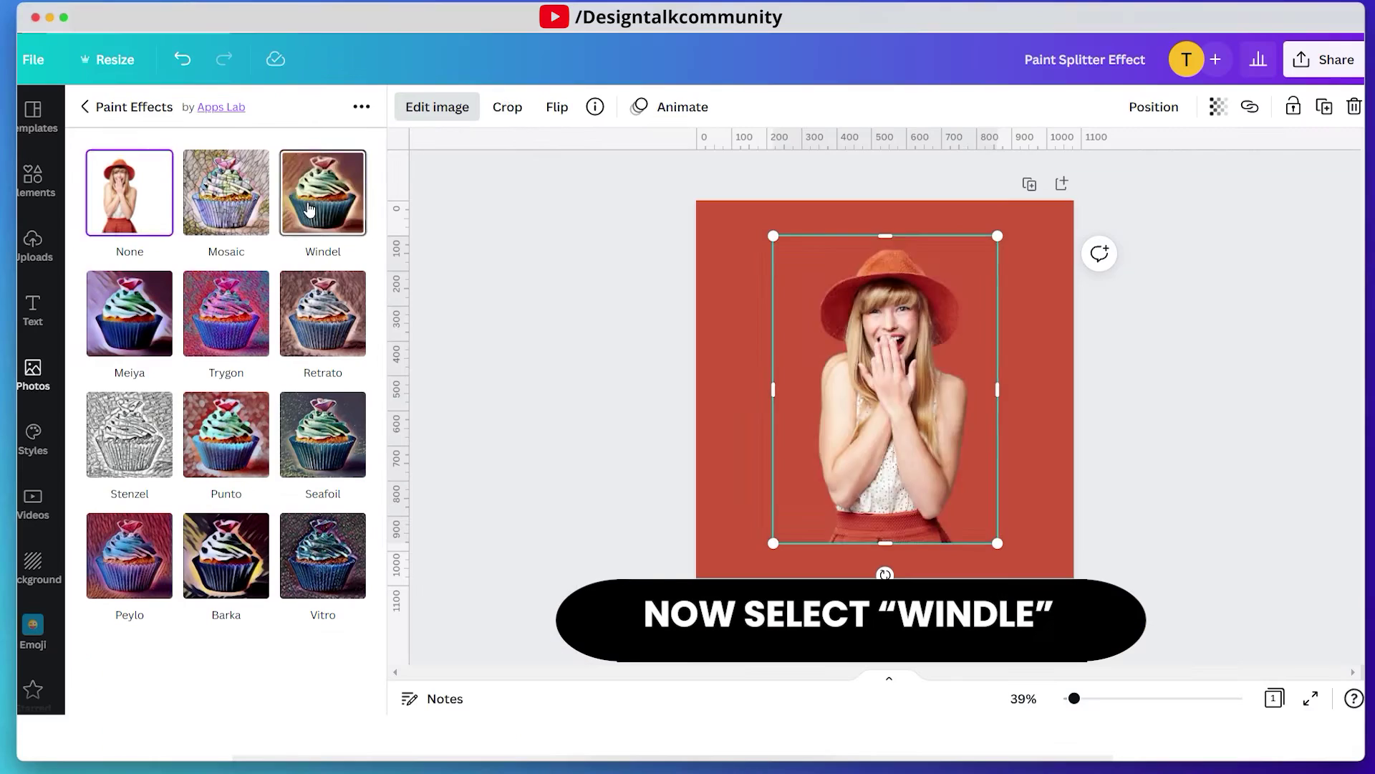
pyautogui.click(430, 199)
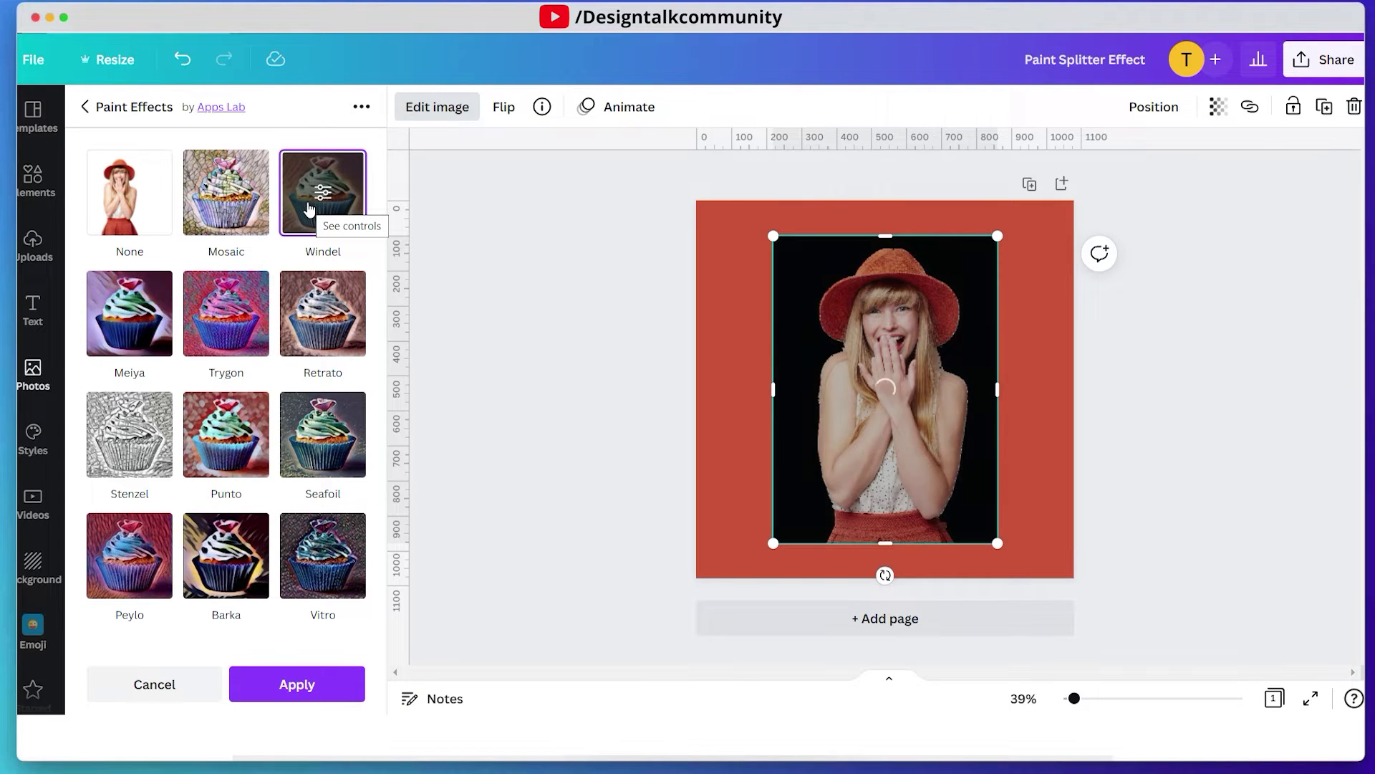
# - Set the Windel effect to Low with an intensity of 0.57 and apply it to the photo
pyautogui.click(309, 209)
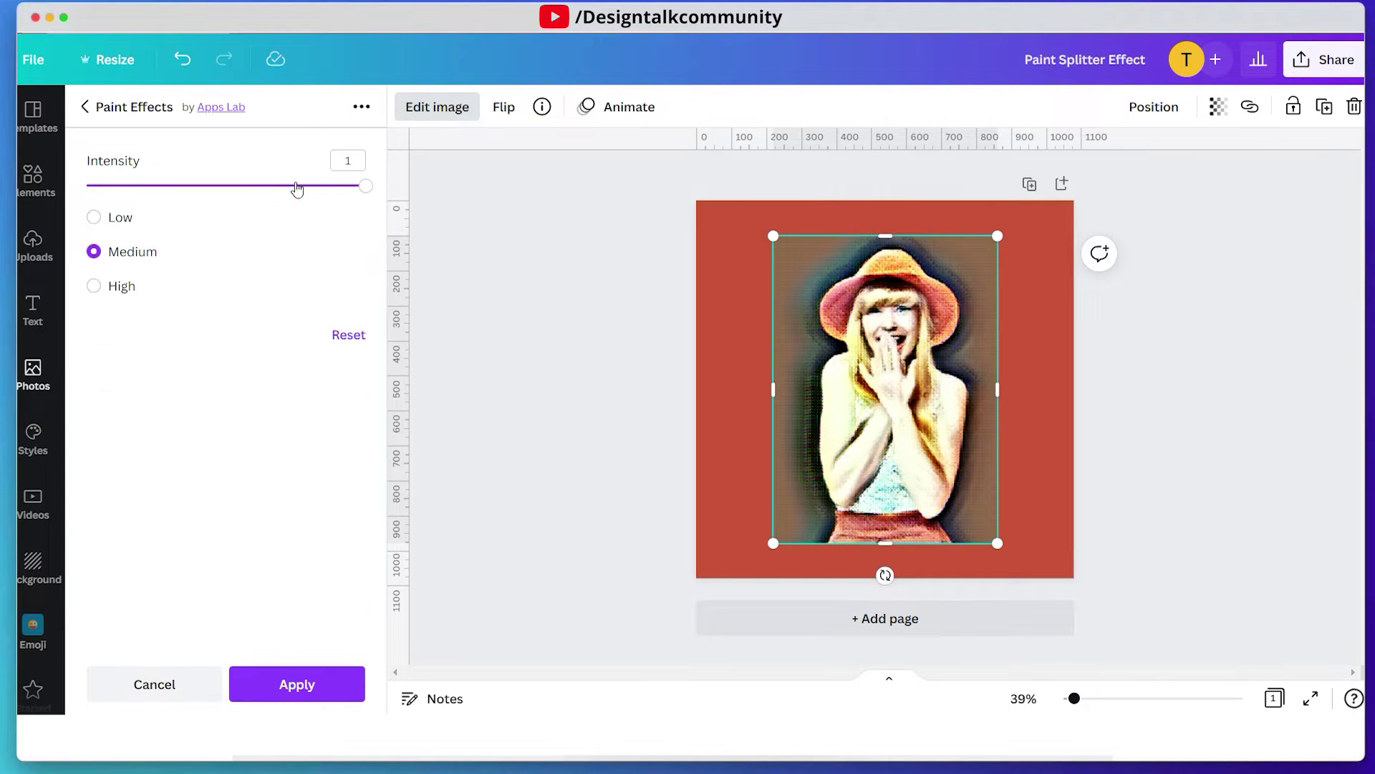
pyautogui.moveTo(367, 189); pyautogui.dragTo(231, 188)
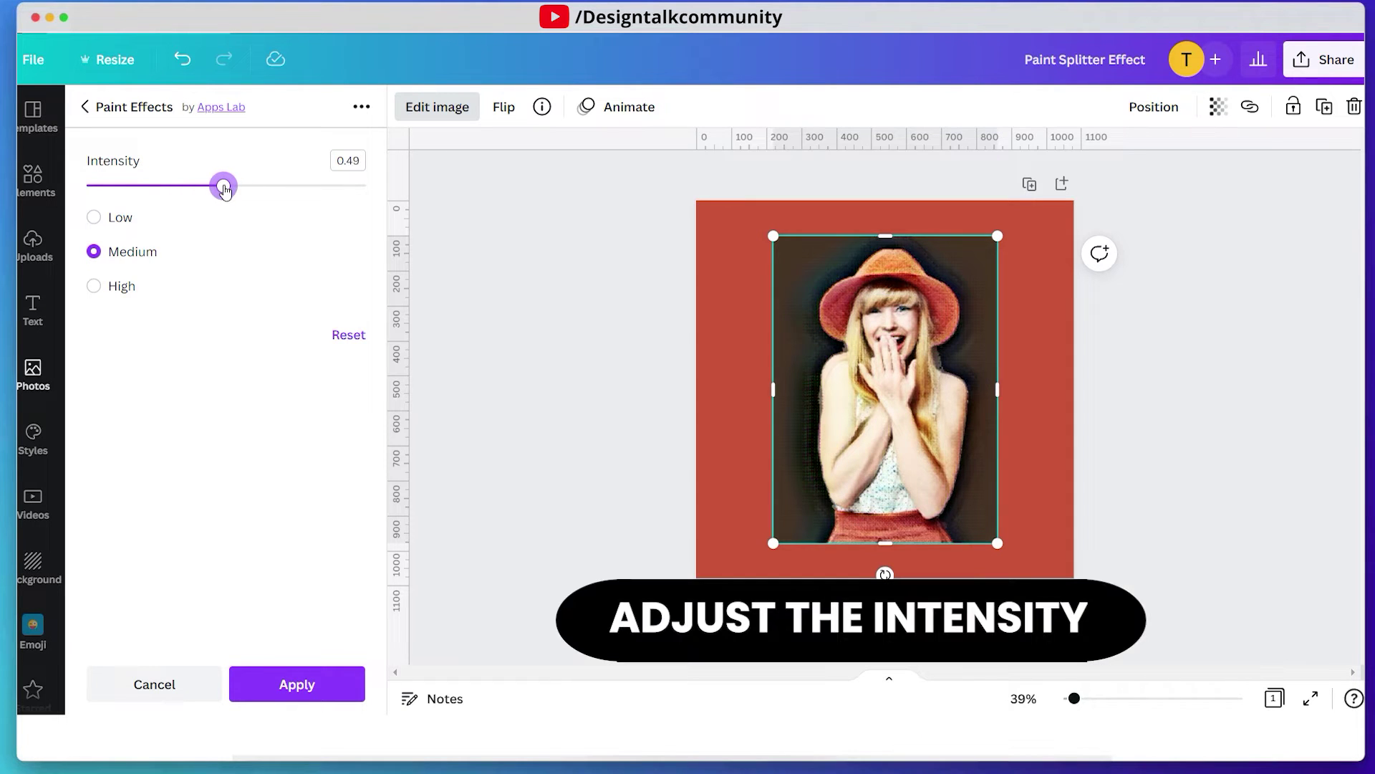
pyautogui.moveTo(224, 190); pyautogui.dragTo(191, 189)
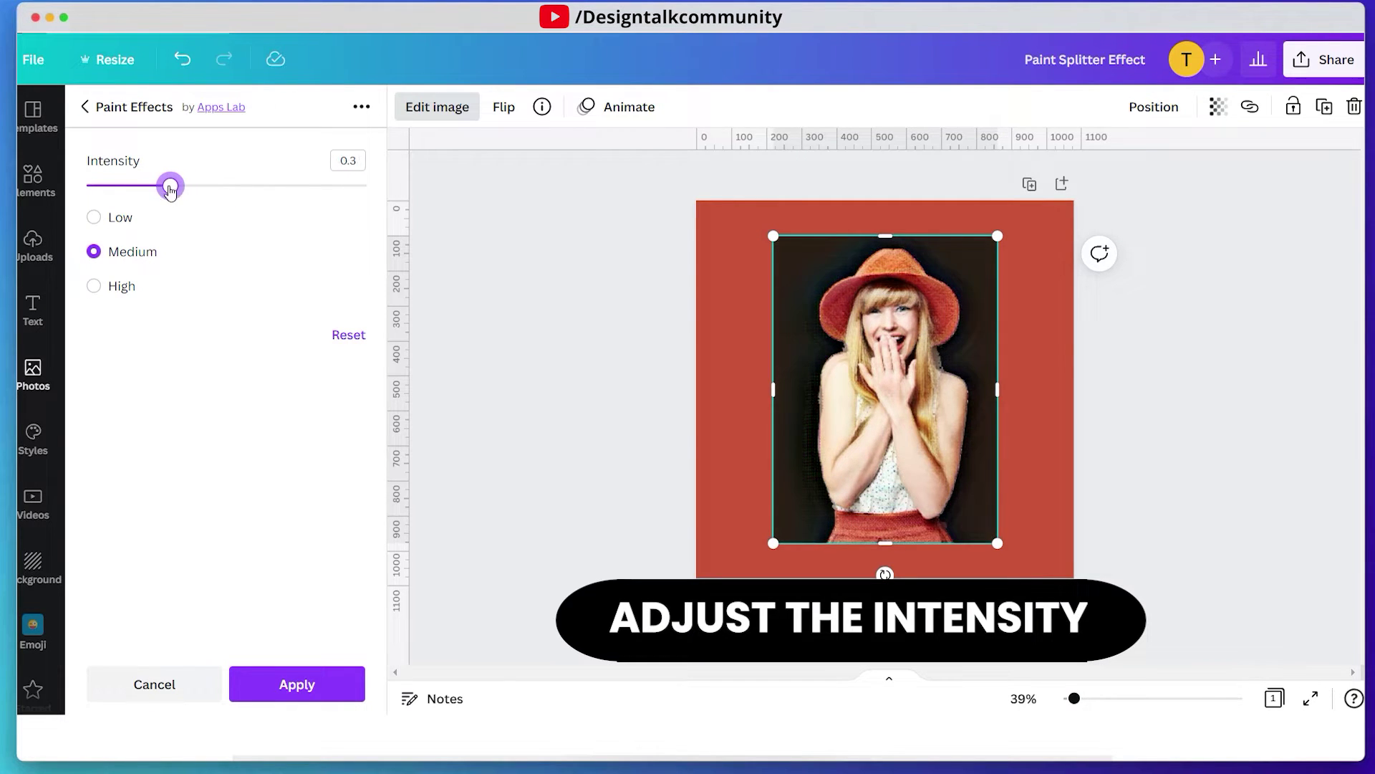
pyautogui.moveTo(178, 189); pyautogui.dragTo(192, 189)
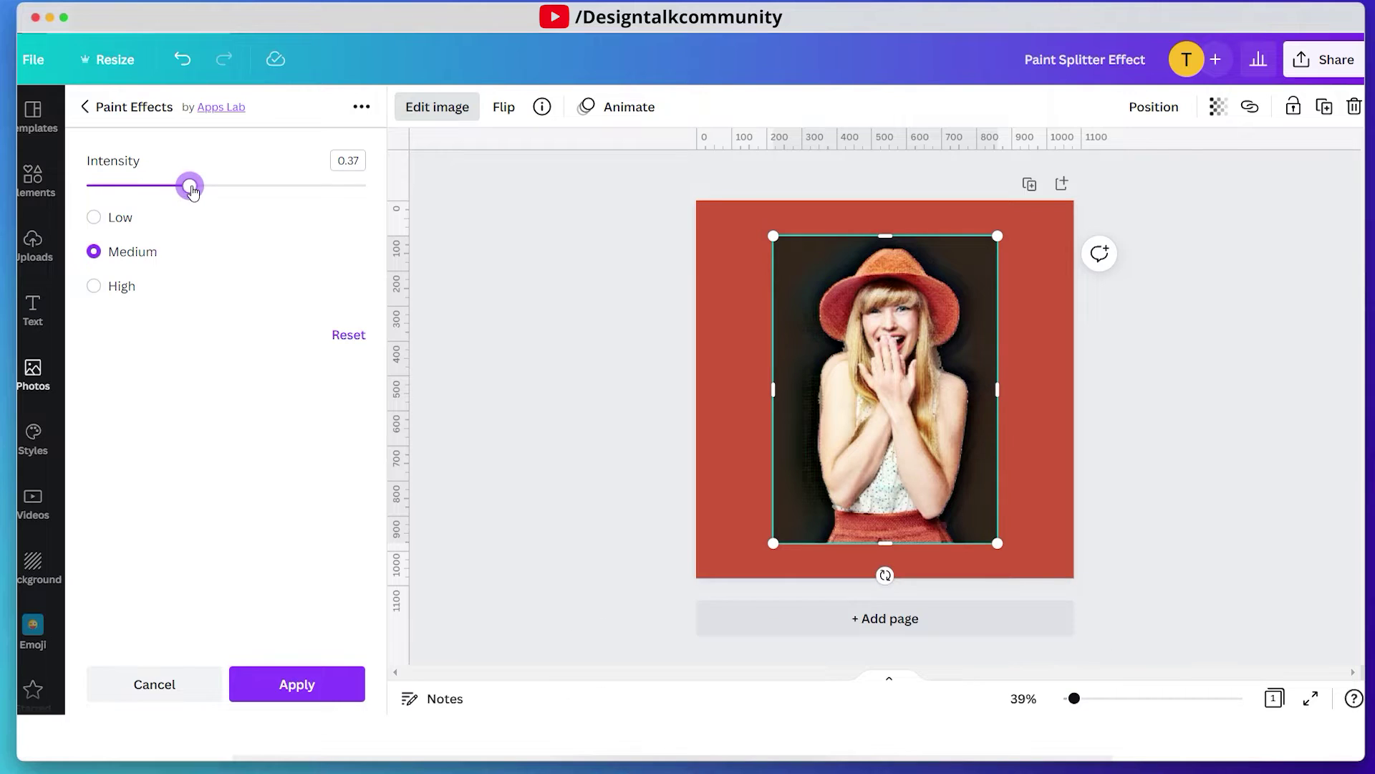
pyautogui.click(101, 216)
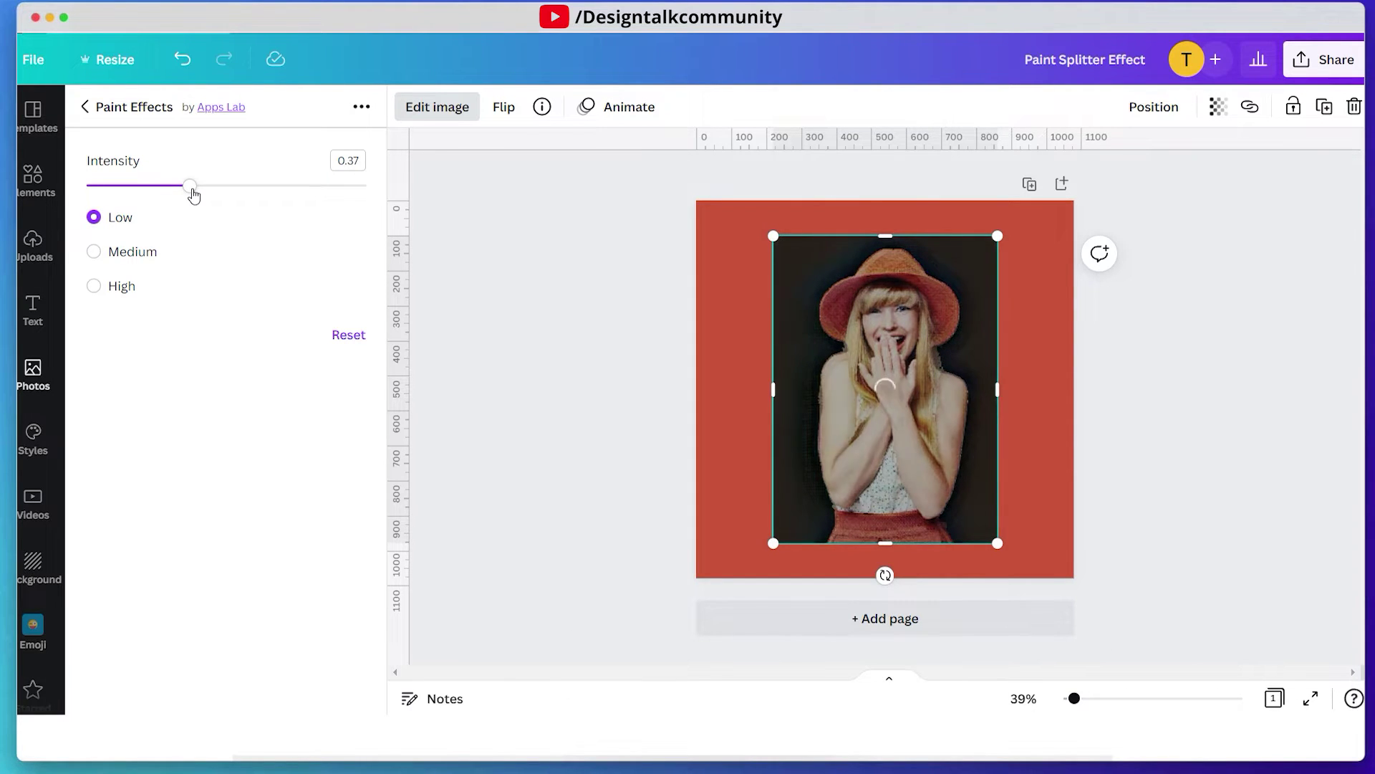
pyautogui.moveTo(194, 193); pyautogui.dragTo(217, 194)
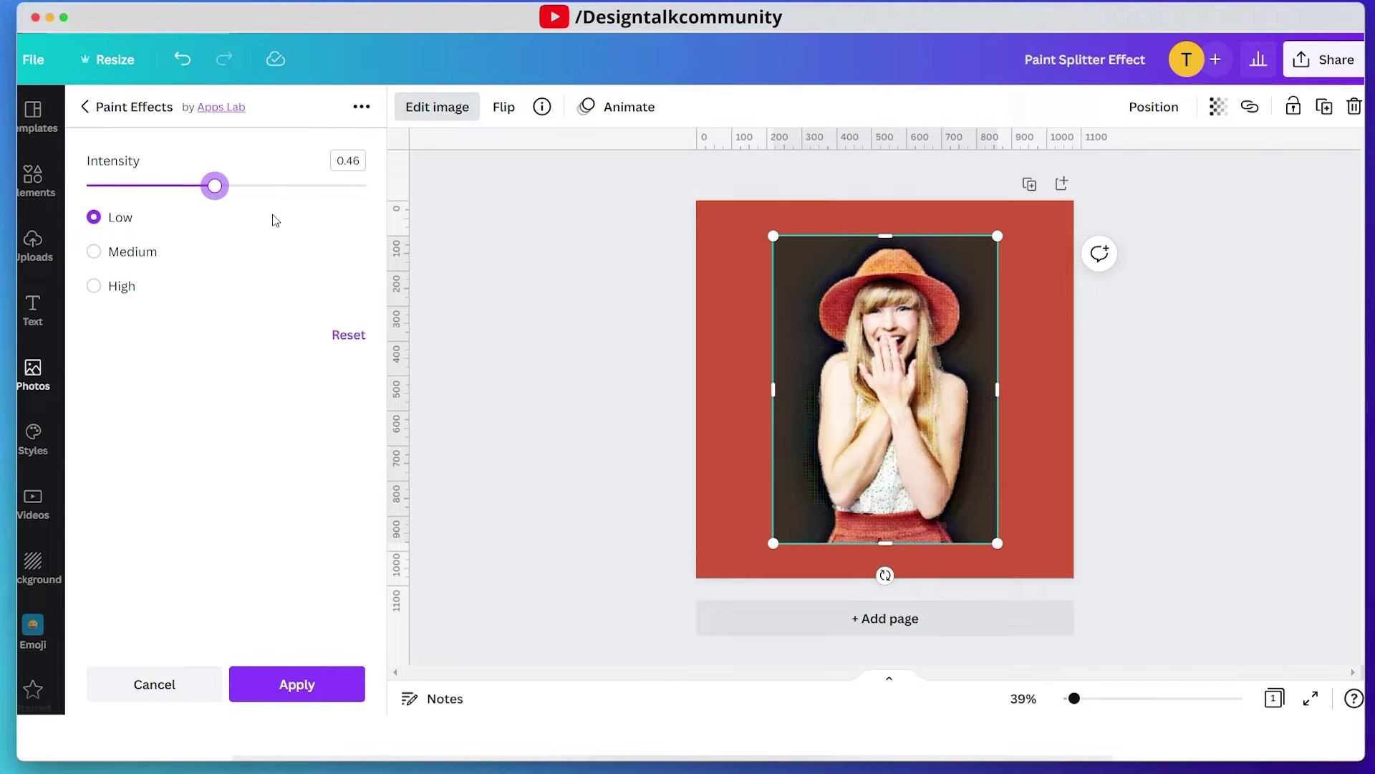
pyautogui.moveTo(215, 197); pyautogui.dragTo(246, 193)
pyautogui.click(315, 679)
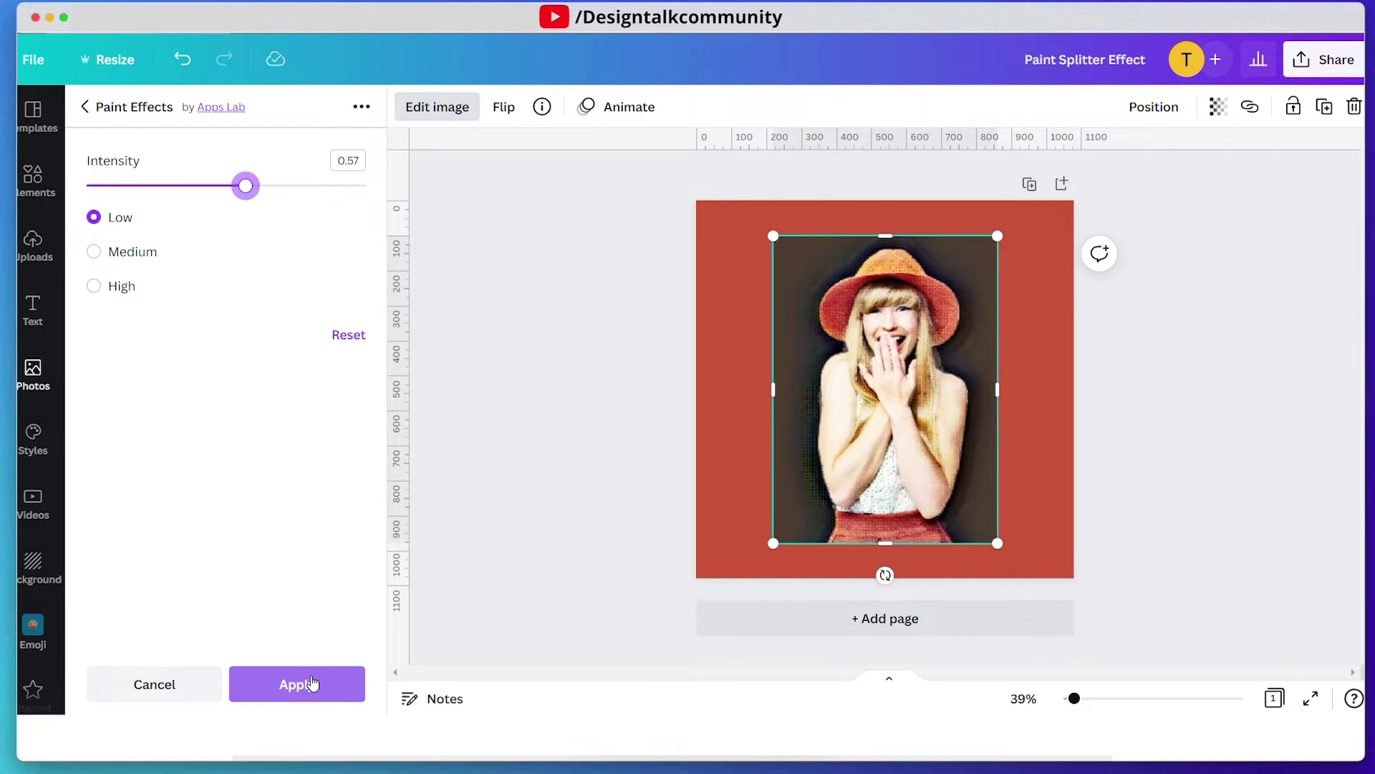
pyautogui.click(546, 442)
pyautogui.click(546, 442)
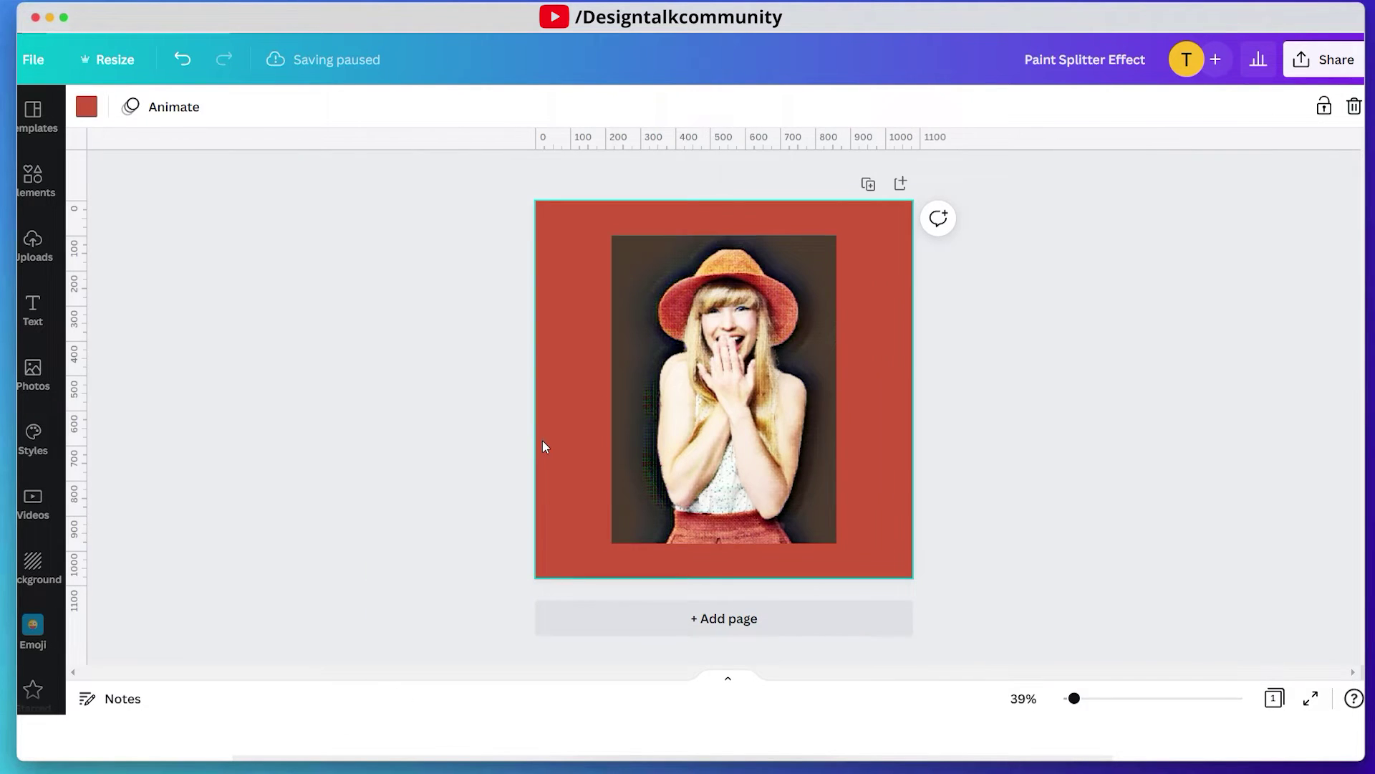
# - Remove the dark background from the painted photo with BG Remover and apply the result
pyautogui.click(723, 428)
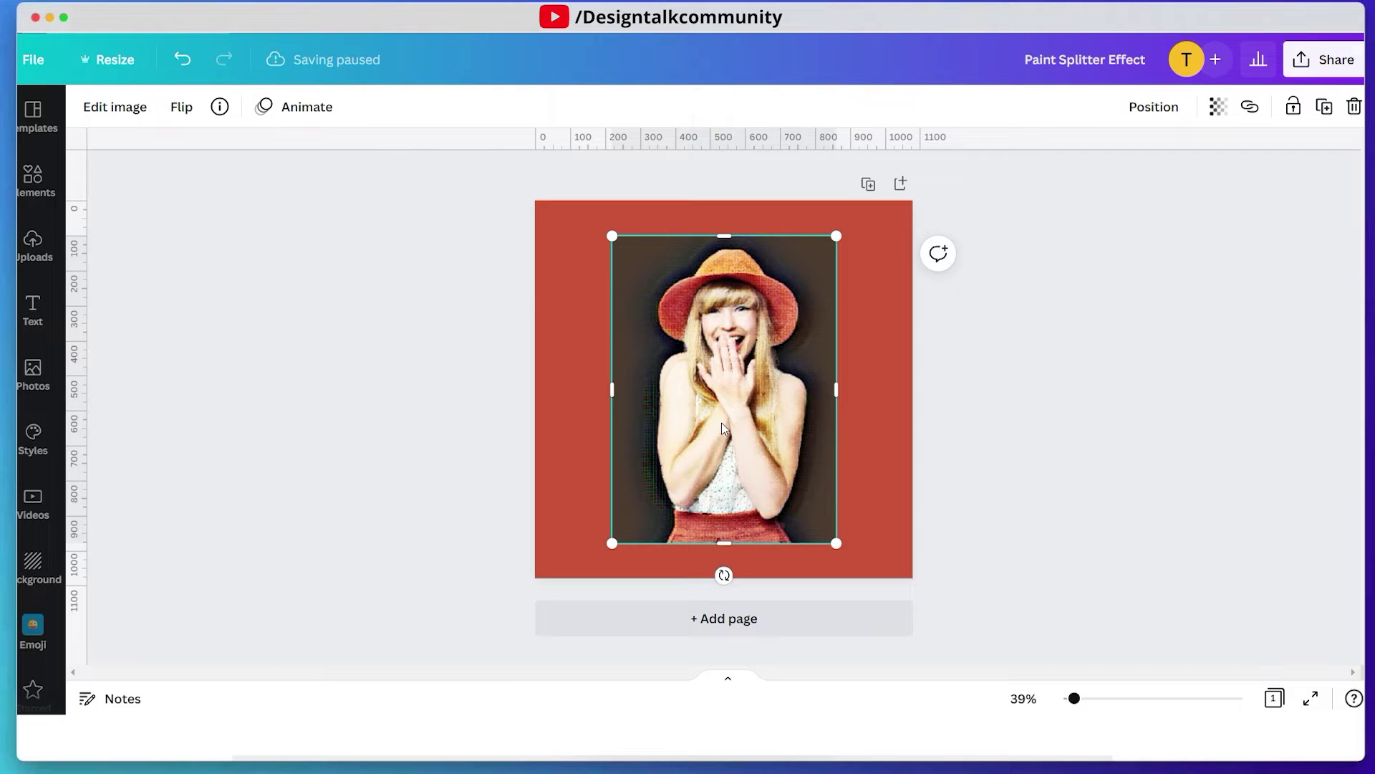
pyautogui.click(103, 114)
pyautogui.scroll(15, 208, 297)
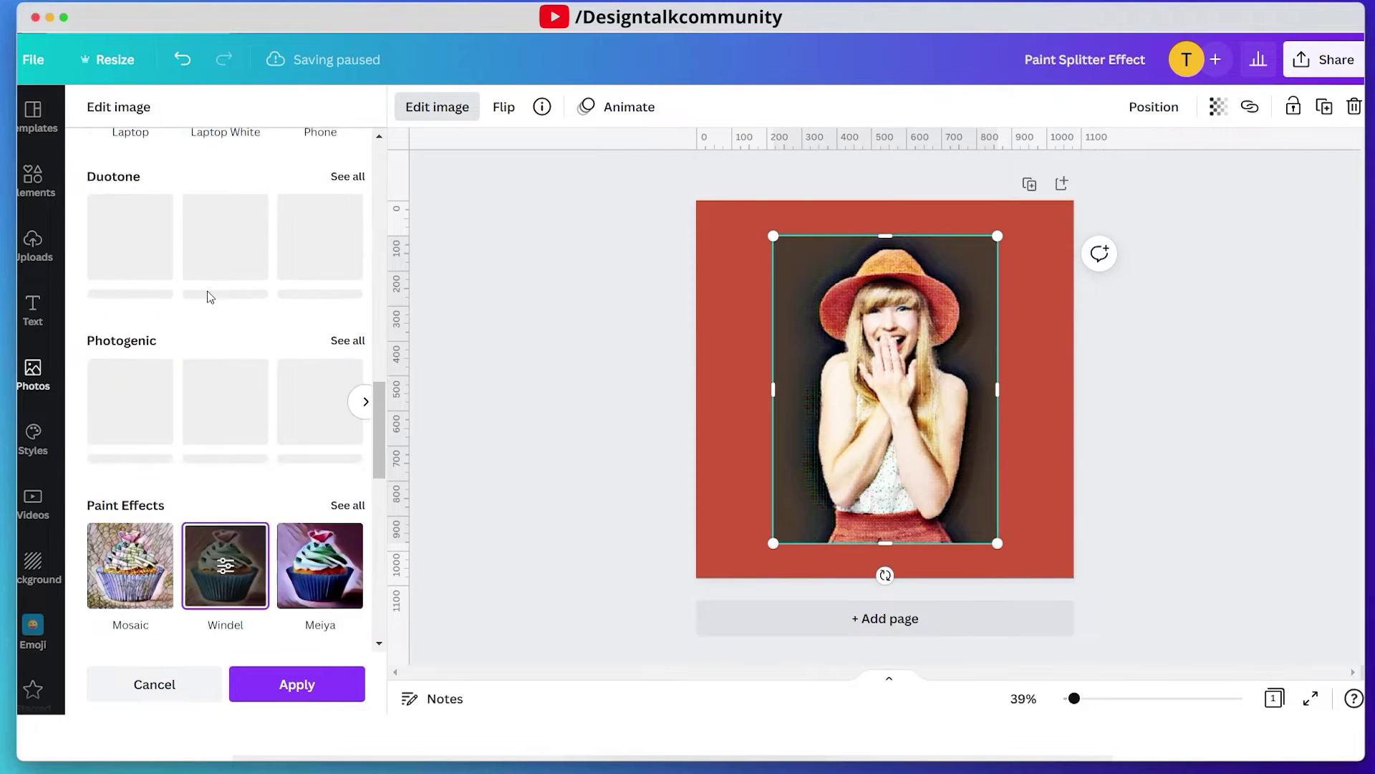
pyautogui.click(218, 268)
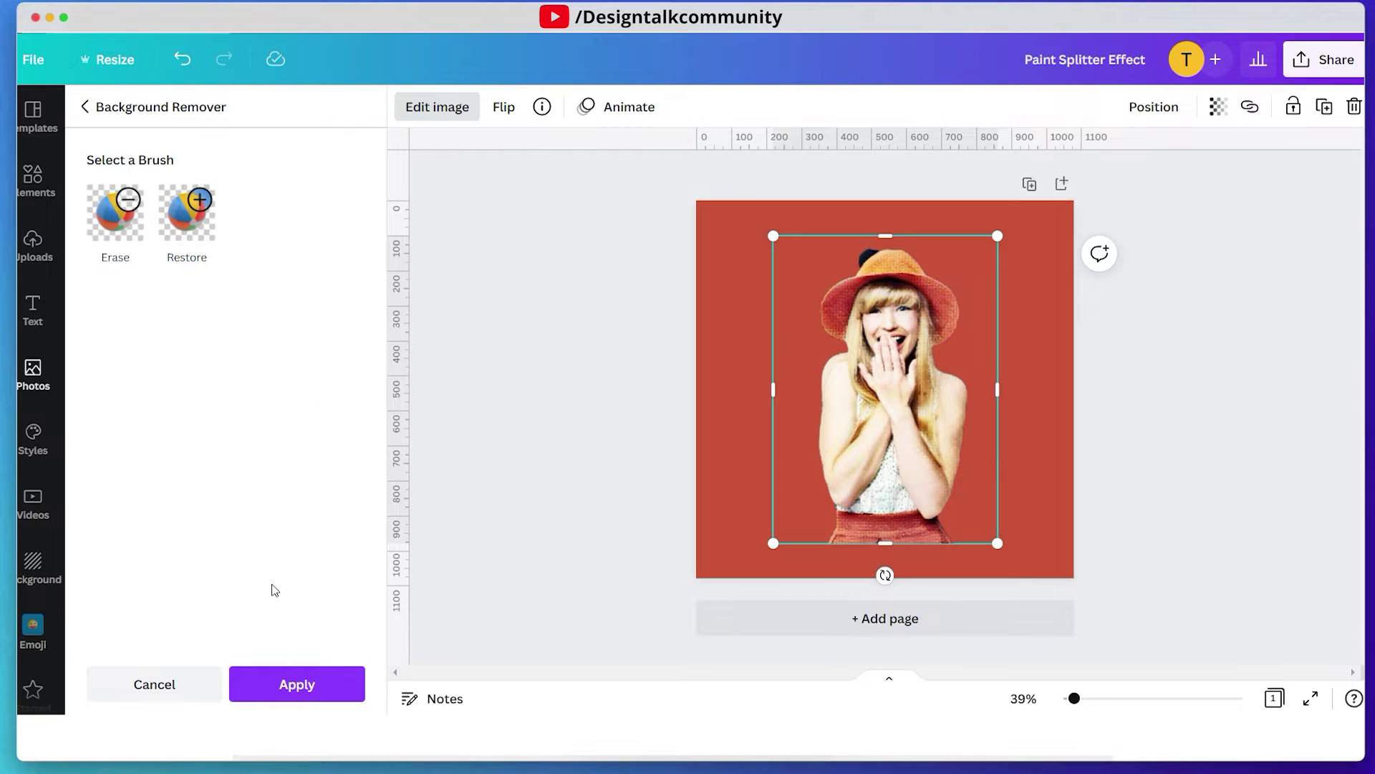
pyautogui.click(266, 686)
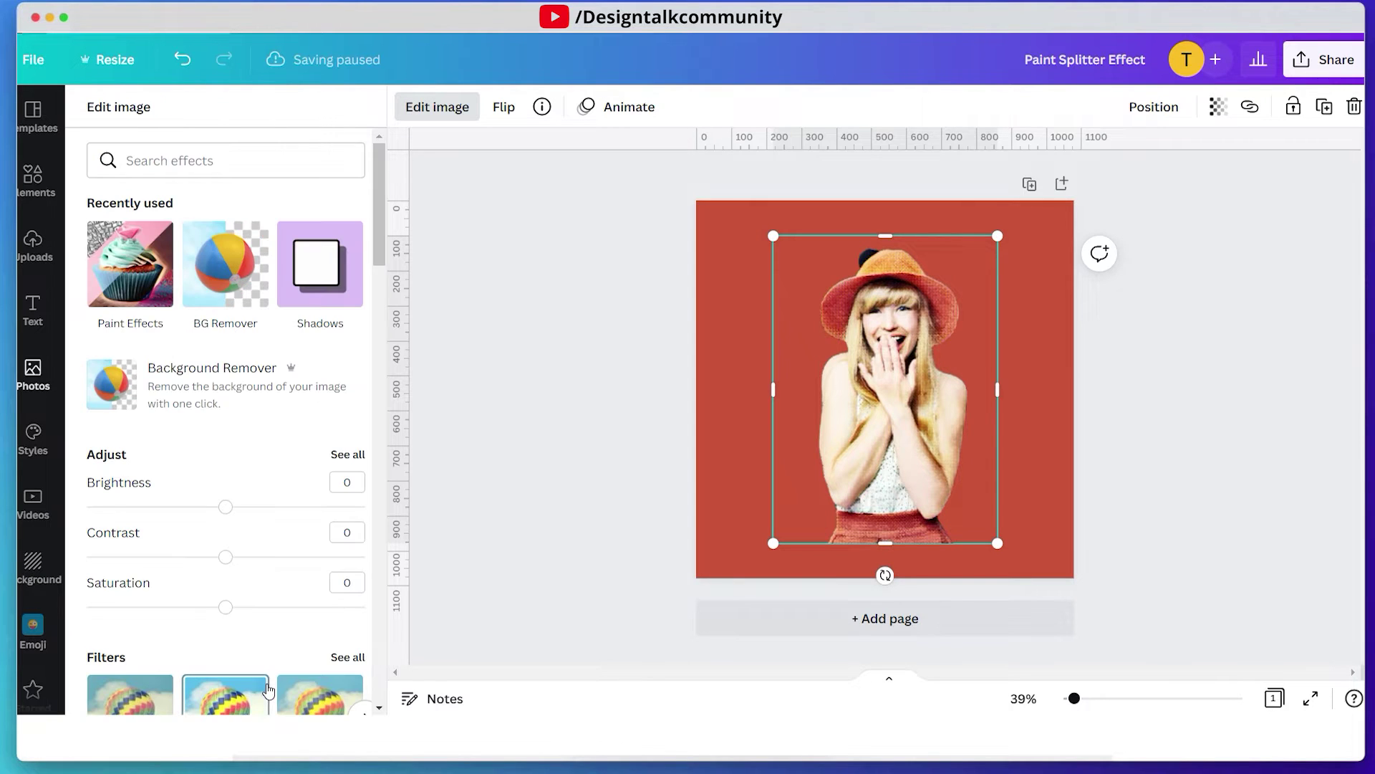
pyautogui.click(508, 341)
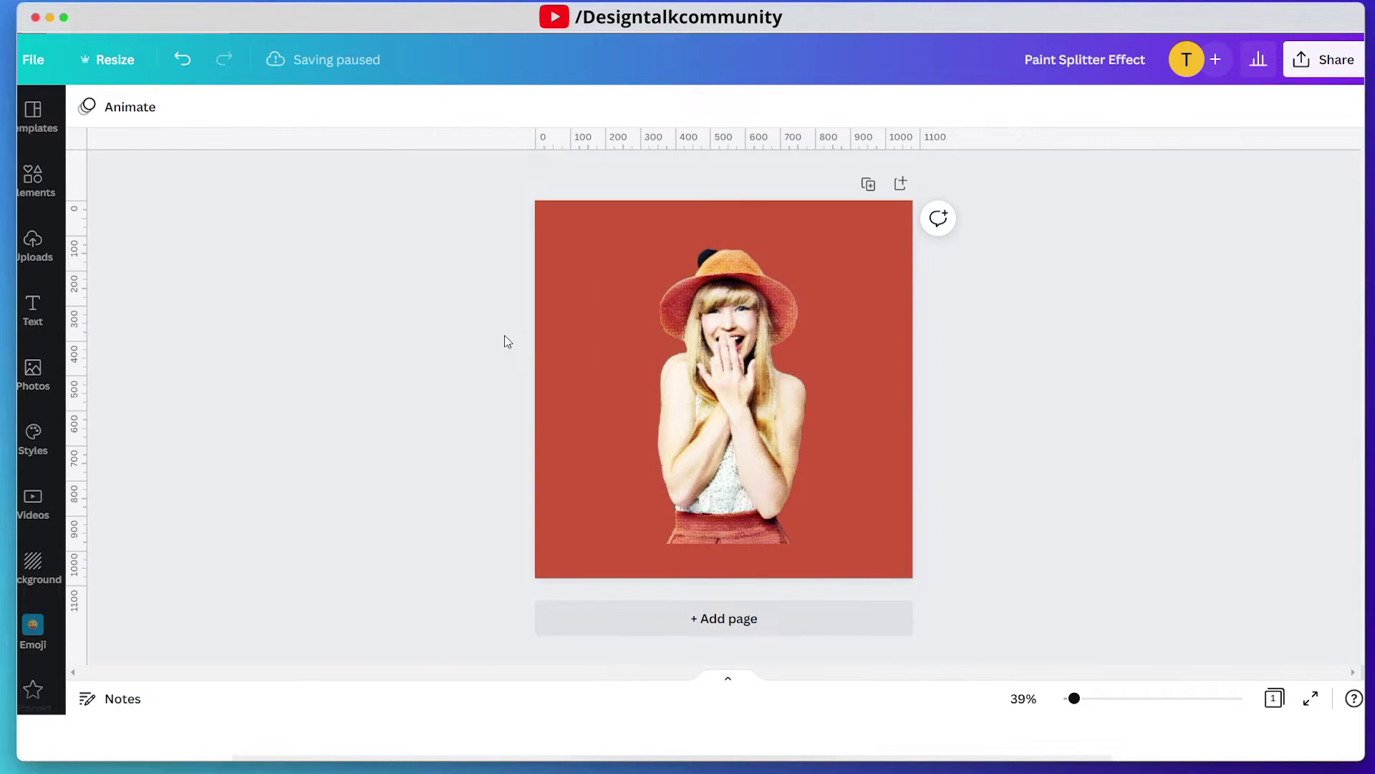
# - Enlarge the painted cut-out to nearly the full page height and reposition it on the page
pyautogui.click(759, 371)
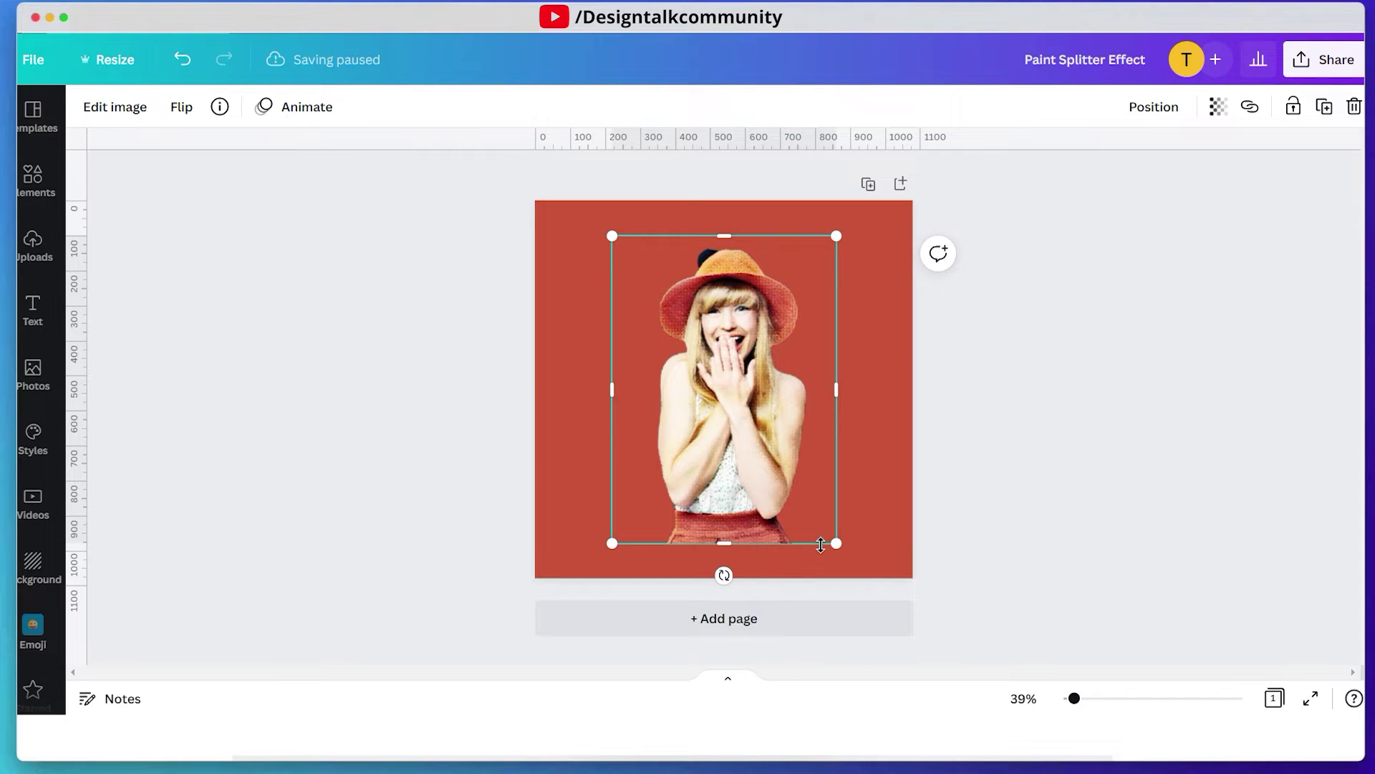
pyautogui.moveTo(836, 544); pyautogui.dragTo(856, 571)
pyautogui.moveTo(804, 499); pyautogui.dragTo(804, 487)
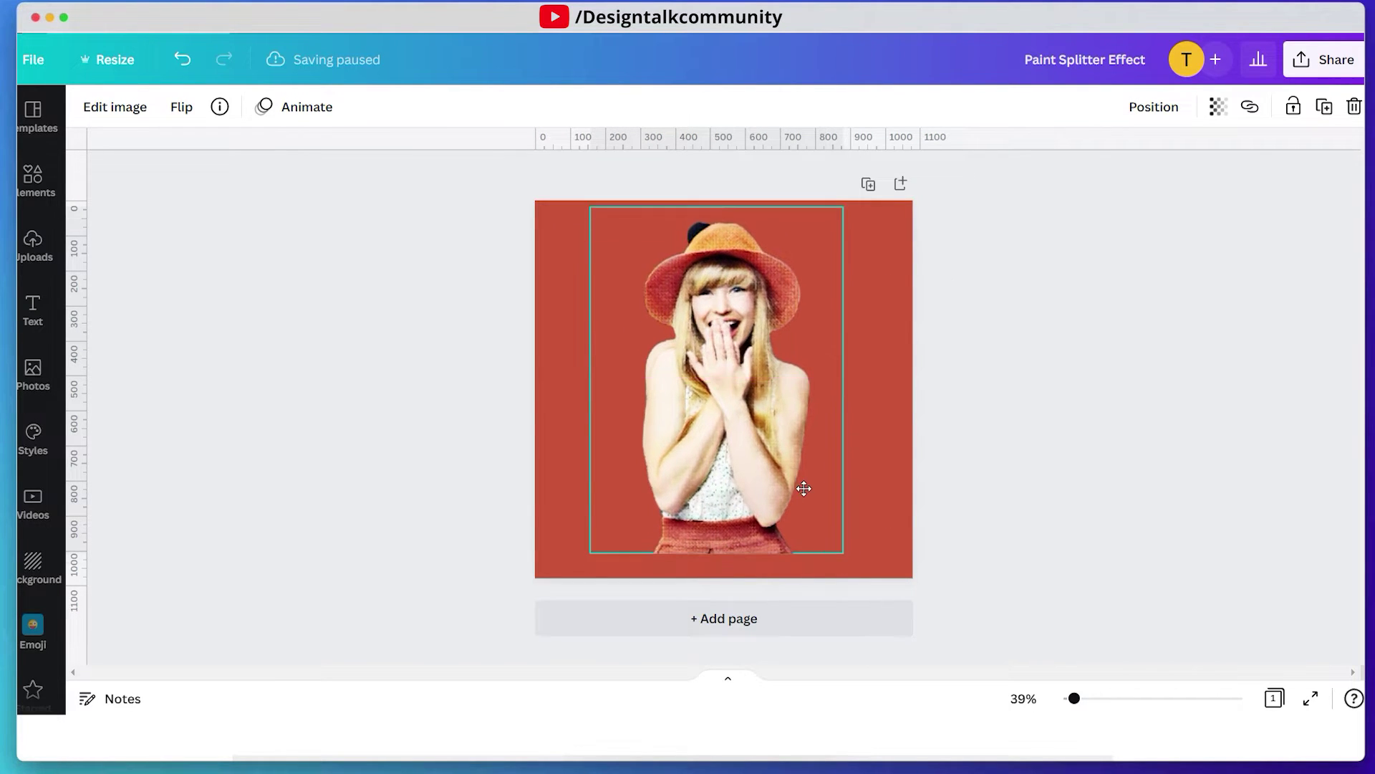
pyautogui.click(947, 461)
pyautogui.click(659, 401)
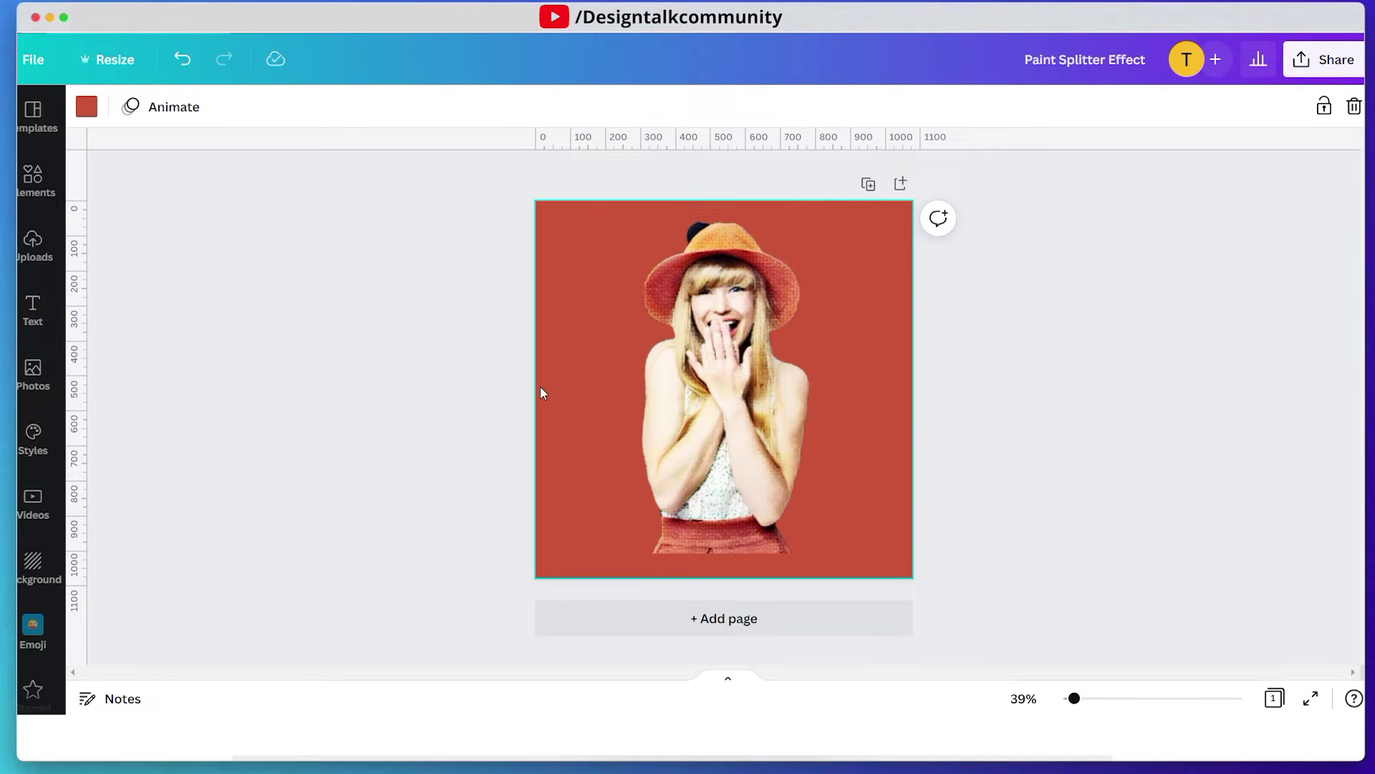
pyautogui.click(648, 388)
pyautogui.click(558, 361)
# - Search the elements library for "paint splatter"
pyautogui.click(28, 187)
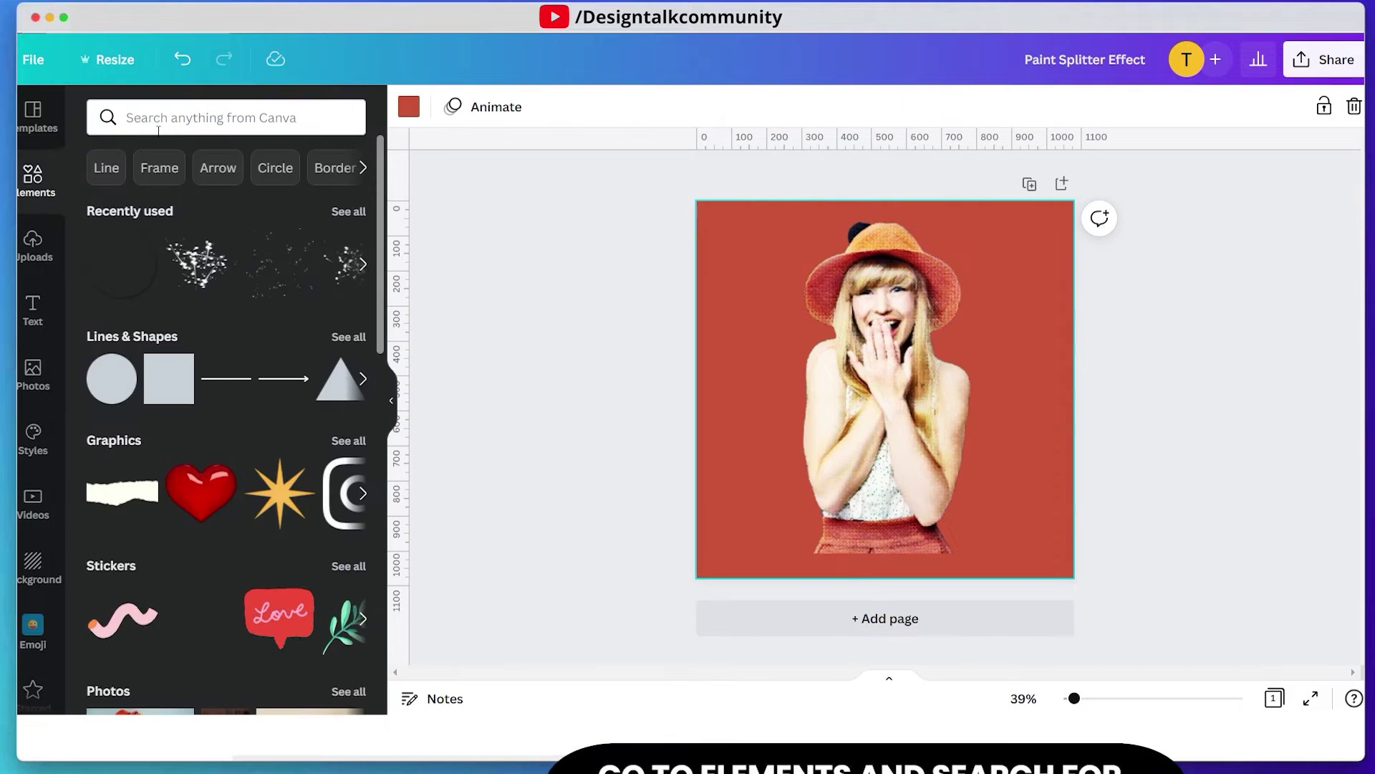
pyautogui.click(159, 122)
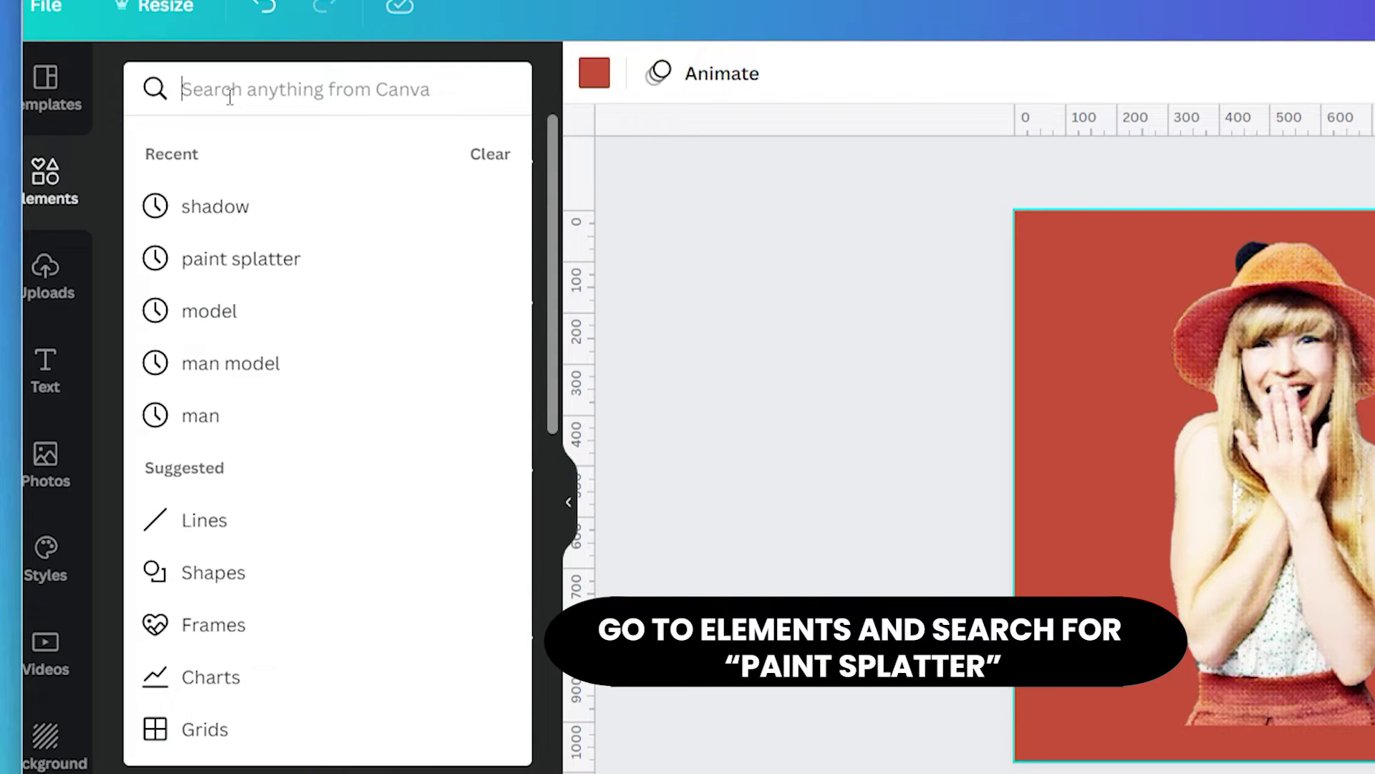
pyautogui.write('paint')
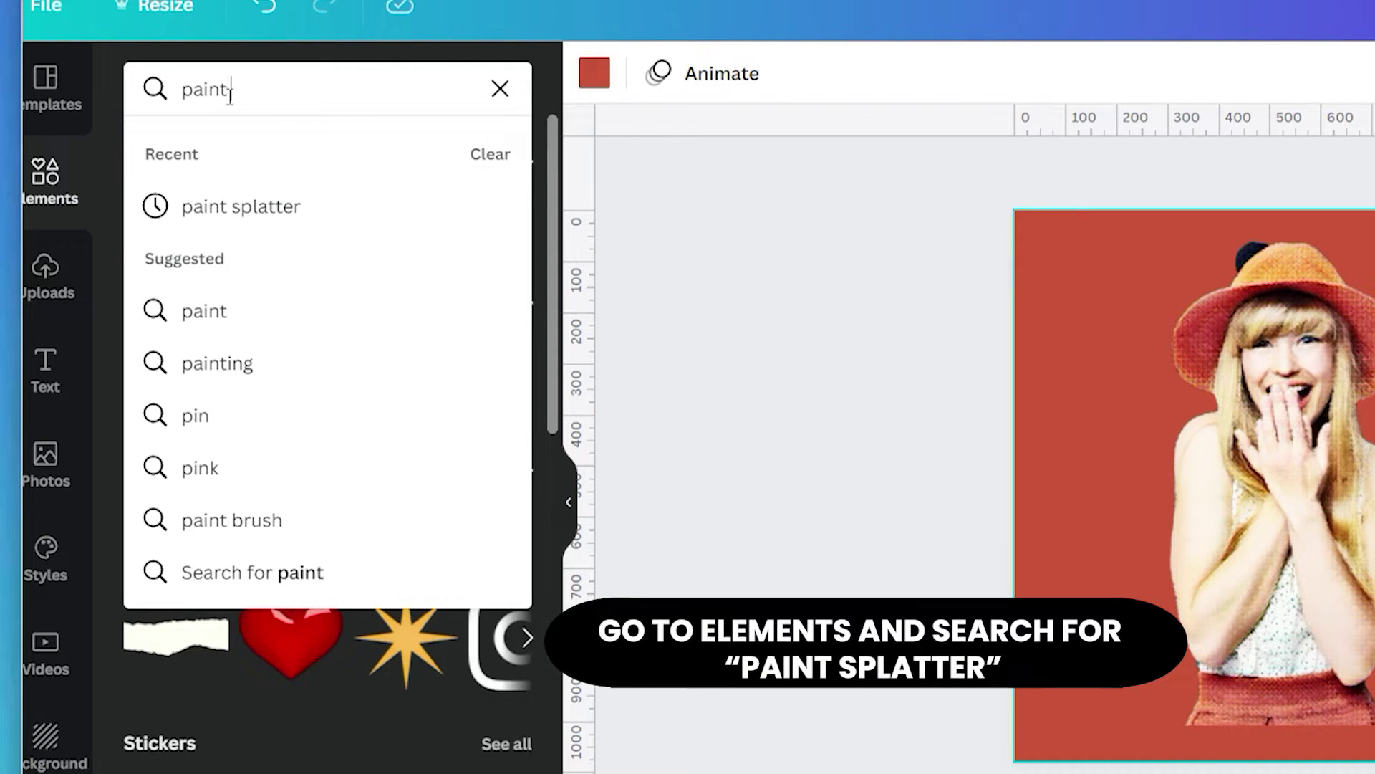
pyautogui.write(' splatter')
pyautogui.press('Return')
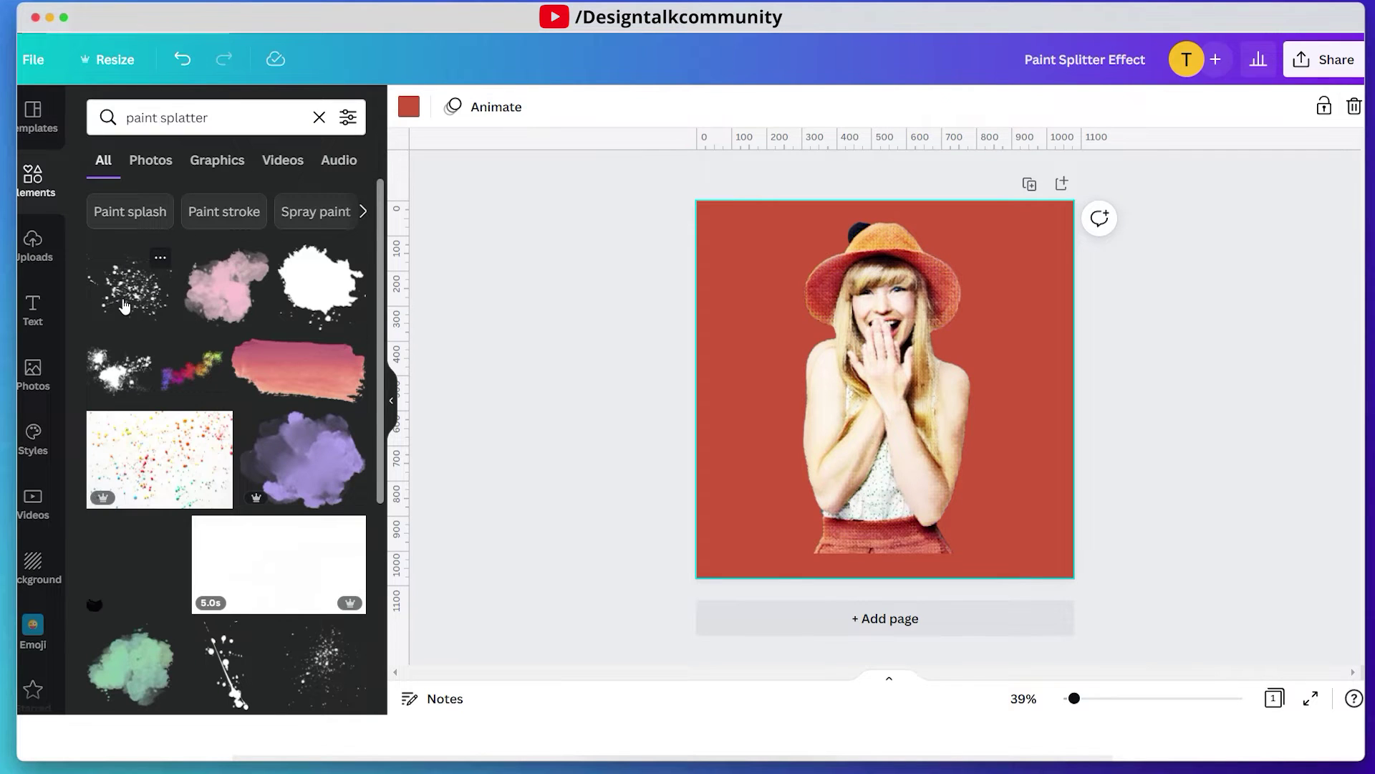
# - Add the fine-dotted paint splatter graphic, enlarge it over the woman's waist and arms, and place a copy beside it overlapping her other side
pyautogui.click(124, 306)
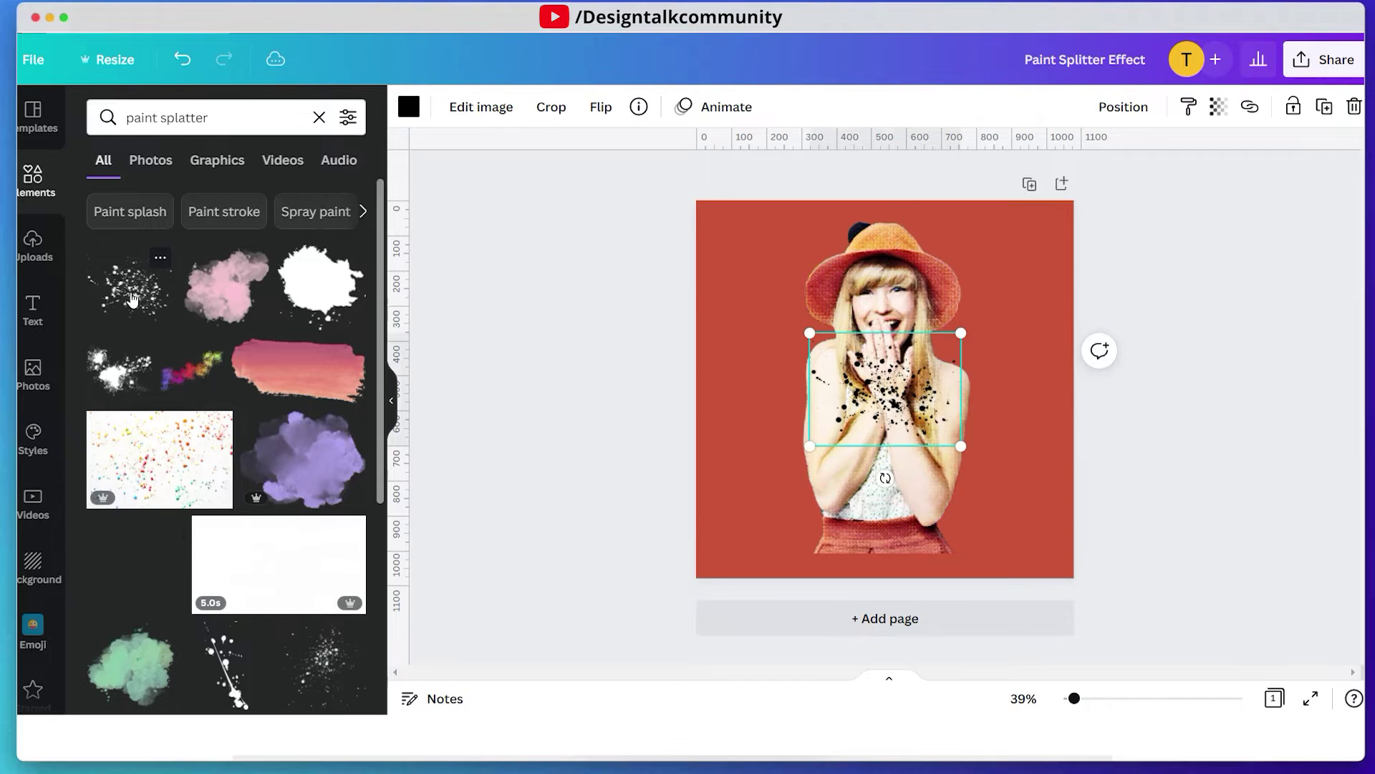
pyautogui.moveTo(812, 444); pyautogui.dragTo(734, 503)
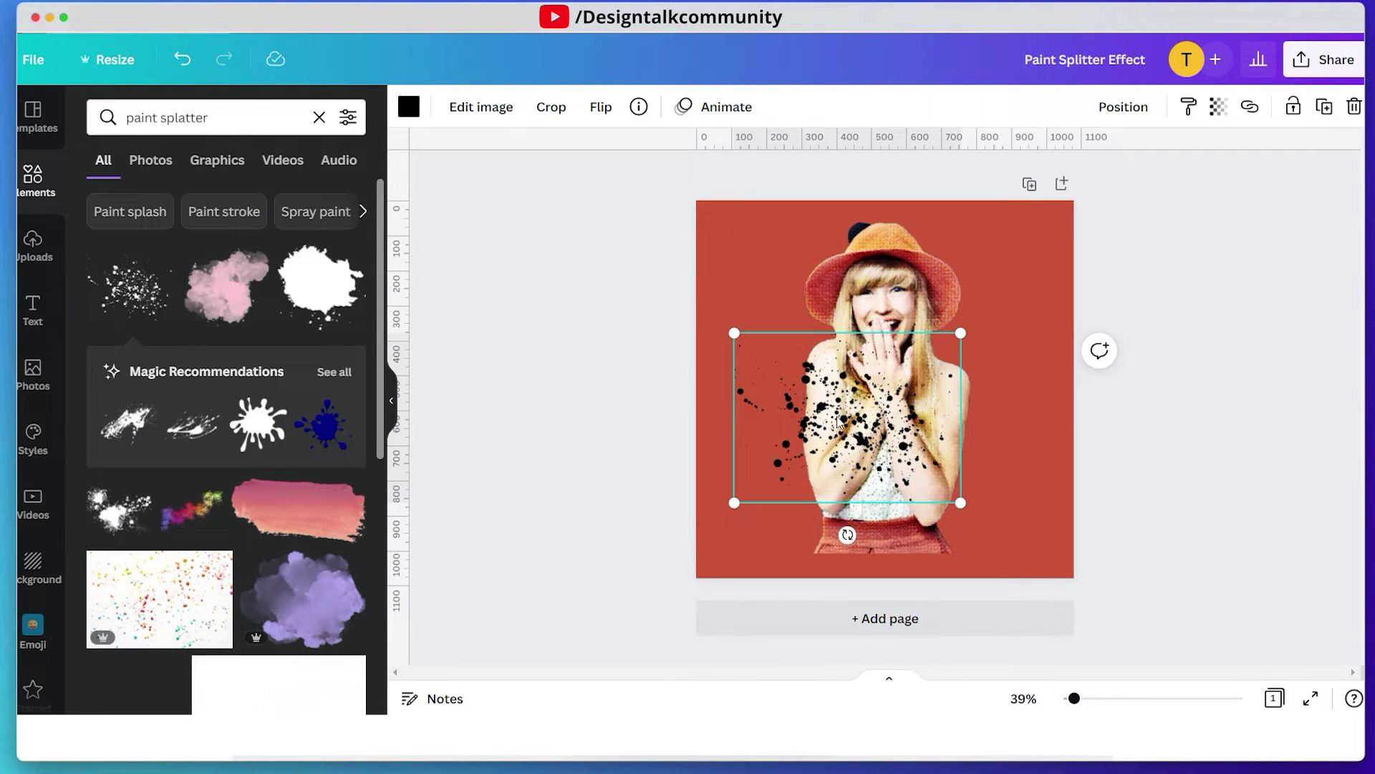
pyautogui.moveTo(961, 503); pyautogui.dragTo(922, 540)
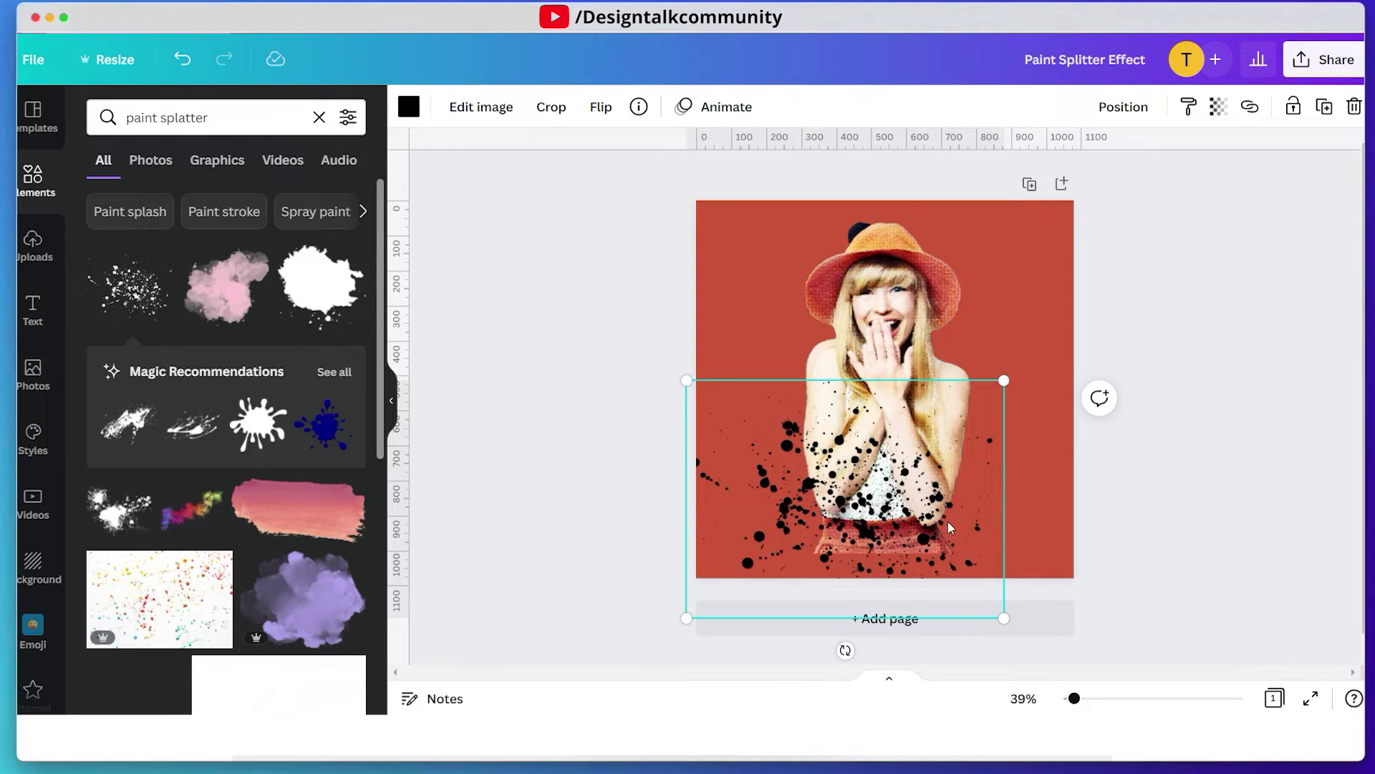
pyautogui.moveTo(886, 521); pyautogui.dragTo(988, 530)
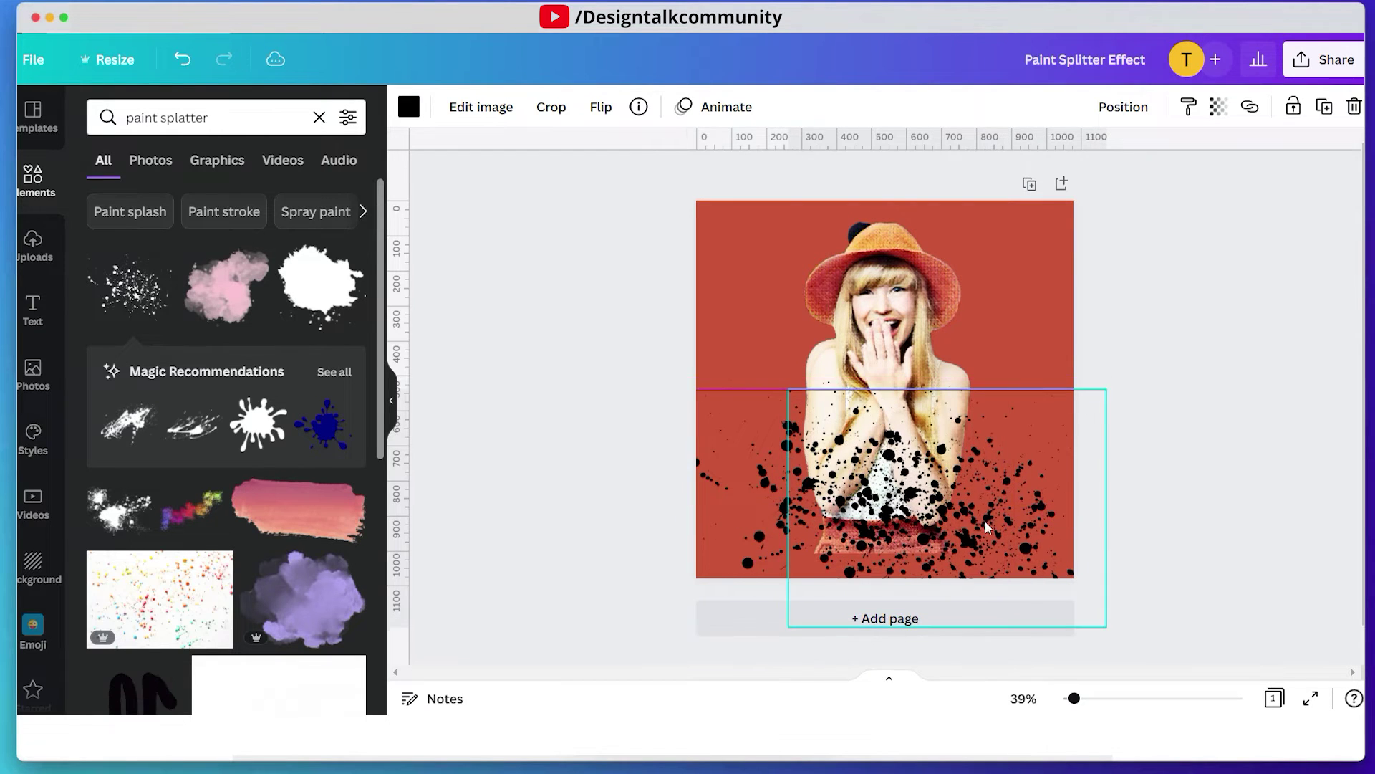
# - Recolour both black splatters with the page's orange-red document colour and spread copies of them over the woman's lower body
pyautogui.click(769, 494)
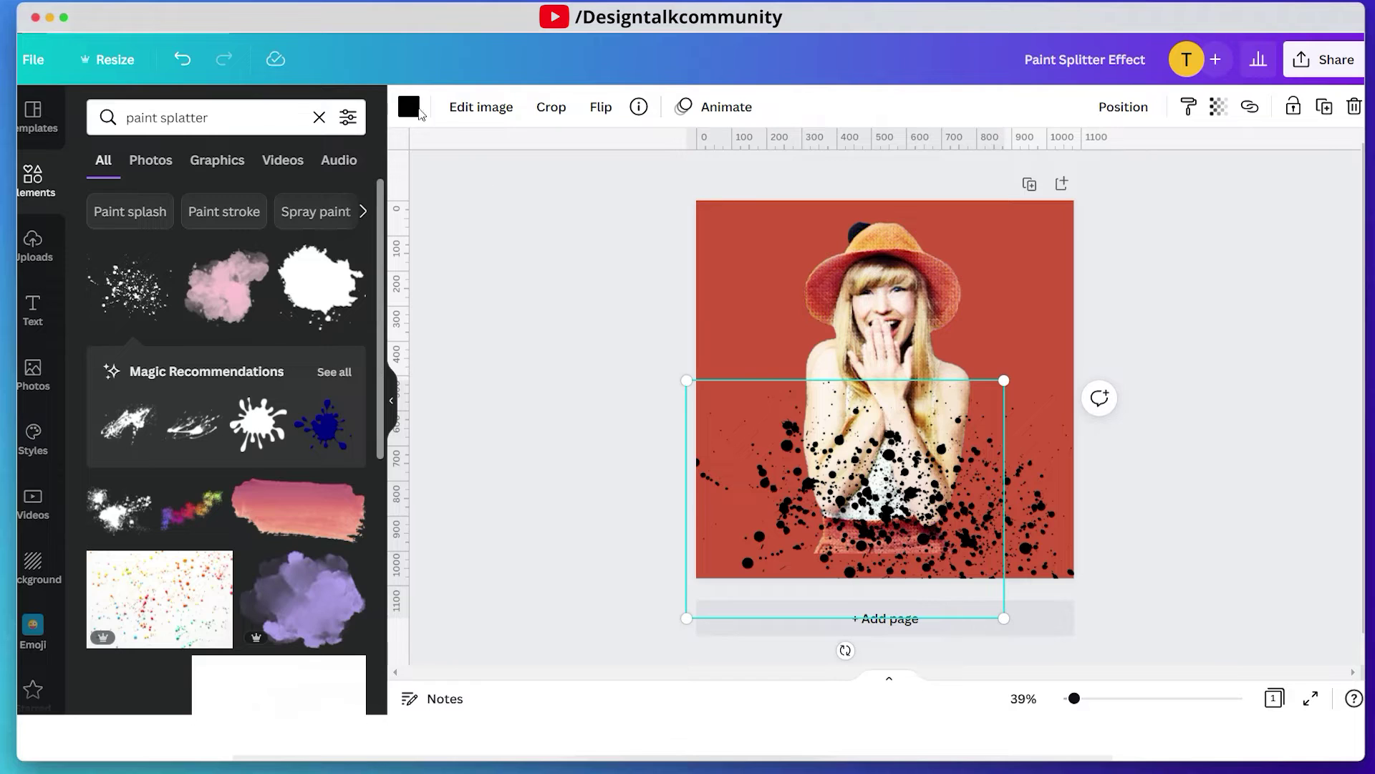
pyautogui.click(408, 107)
pyautogui.click(201, 200)
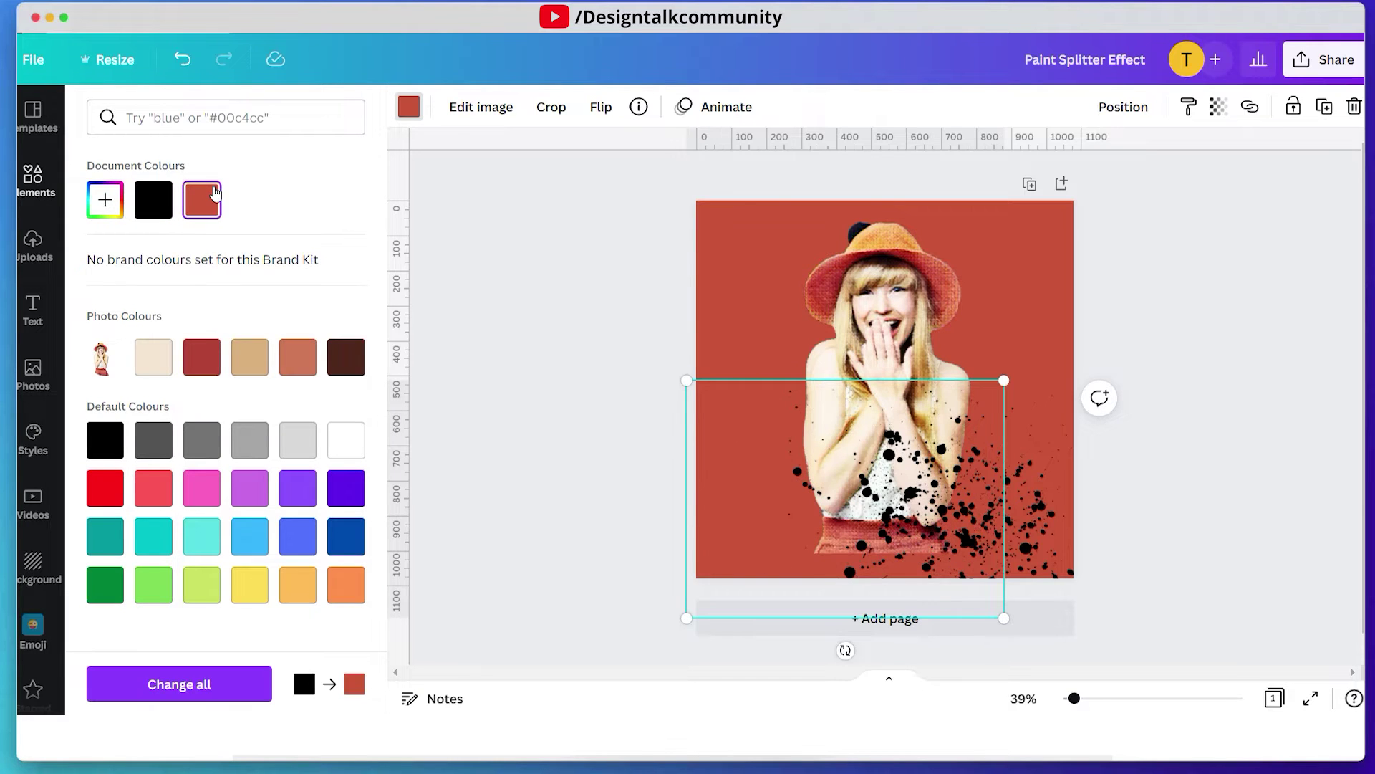
pyautogui.click(1014, 509)
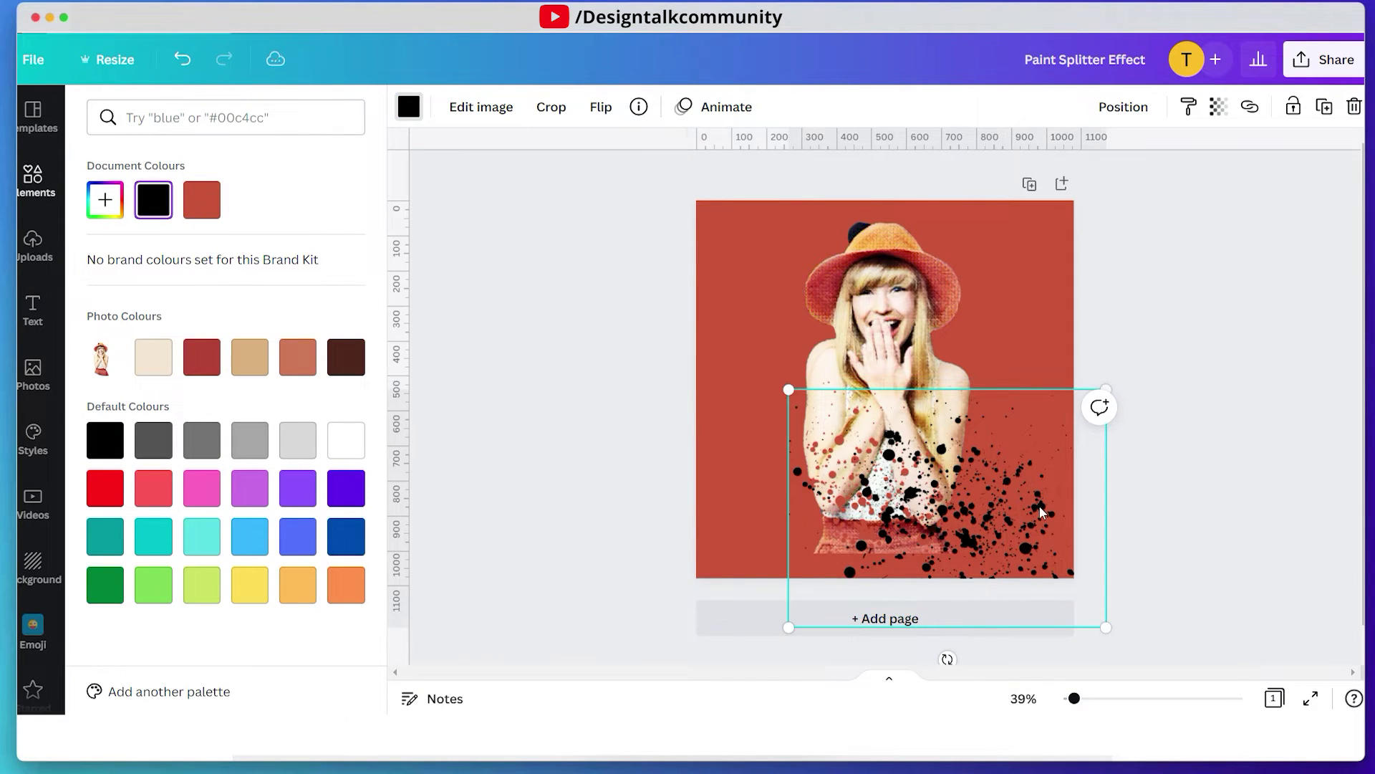
pyautogui.click(203, 206)
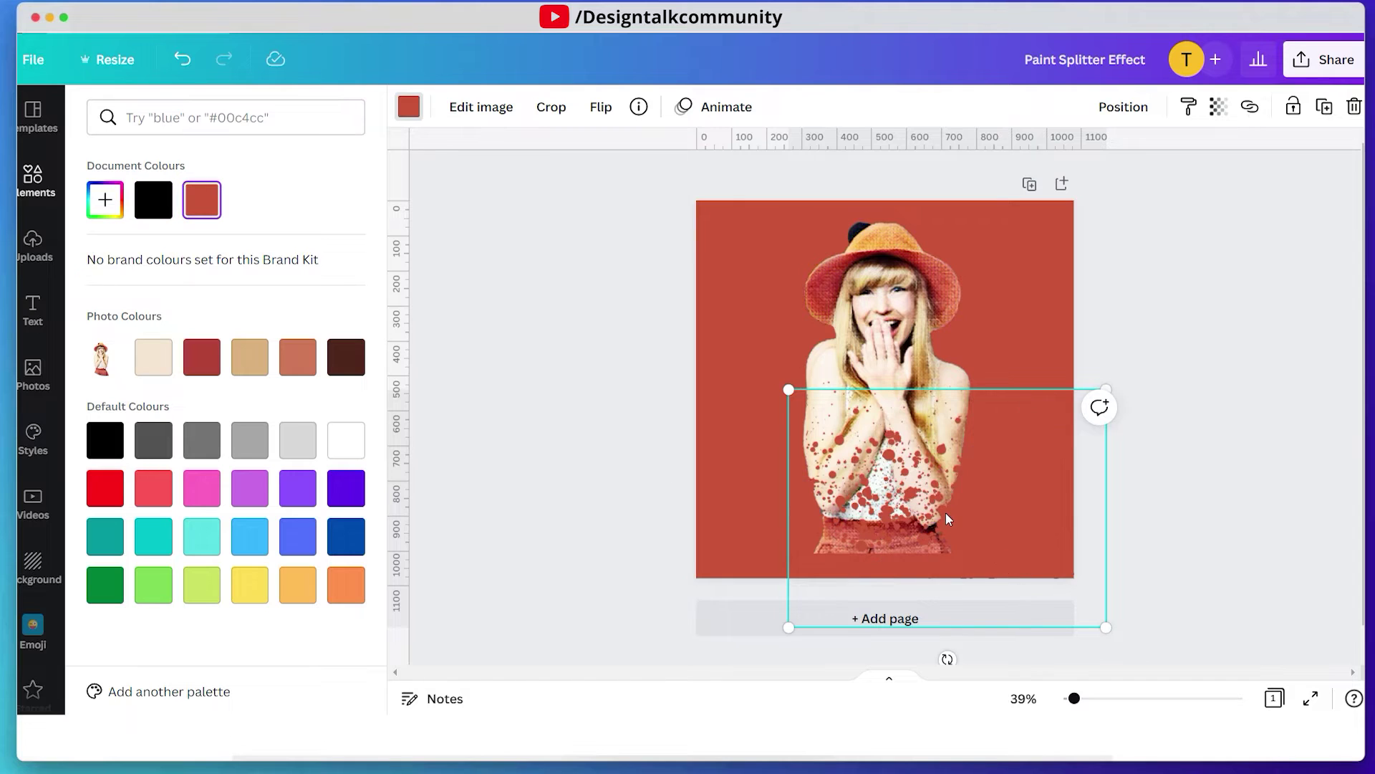
pyautogui.moveTo(904, 526); pyautogui.dragTo(1033, 436)
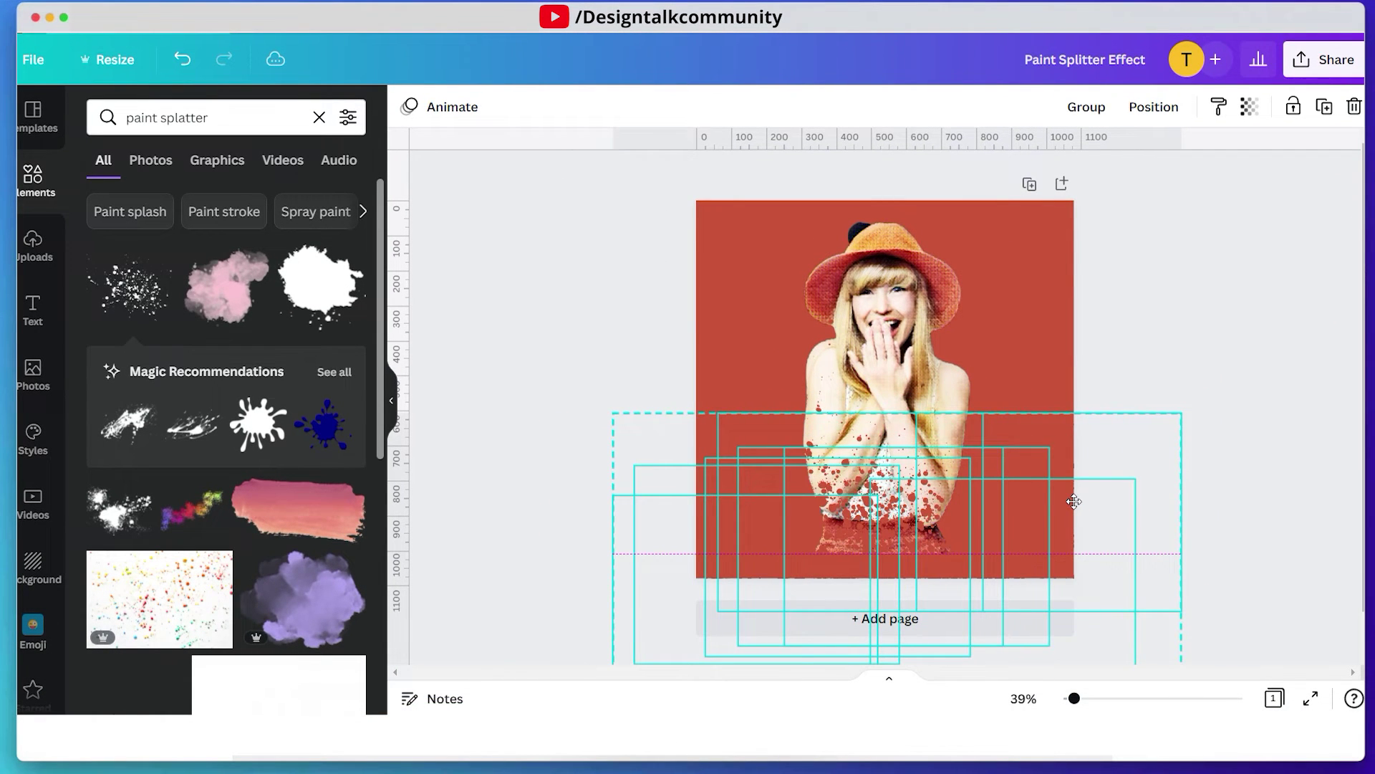
pyautogui.click(1207, 367)
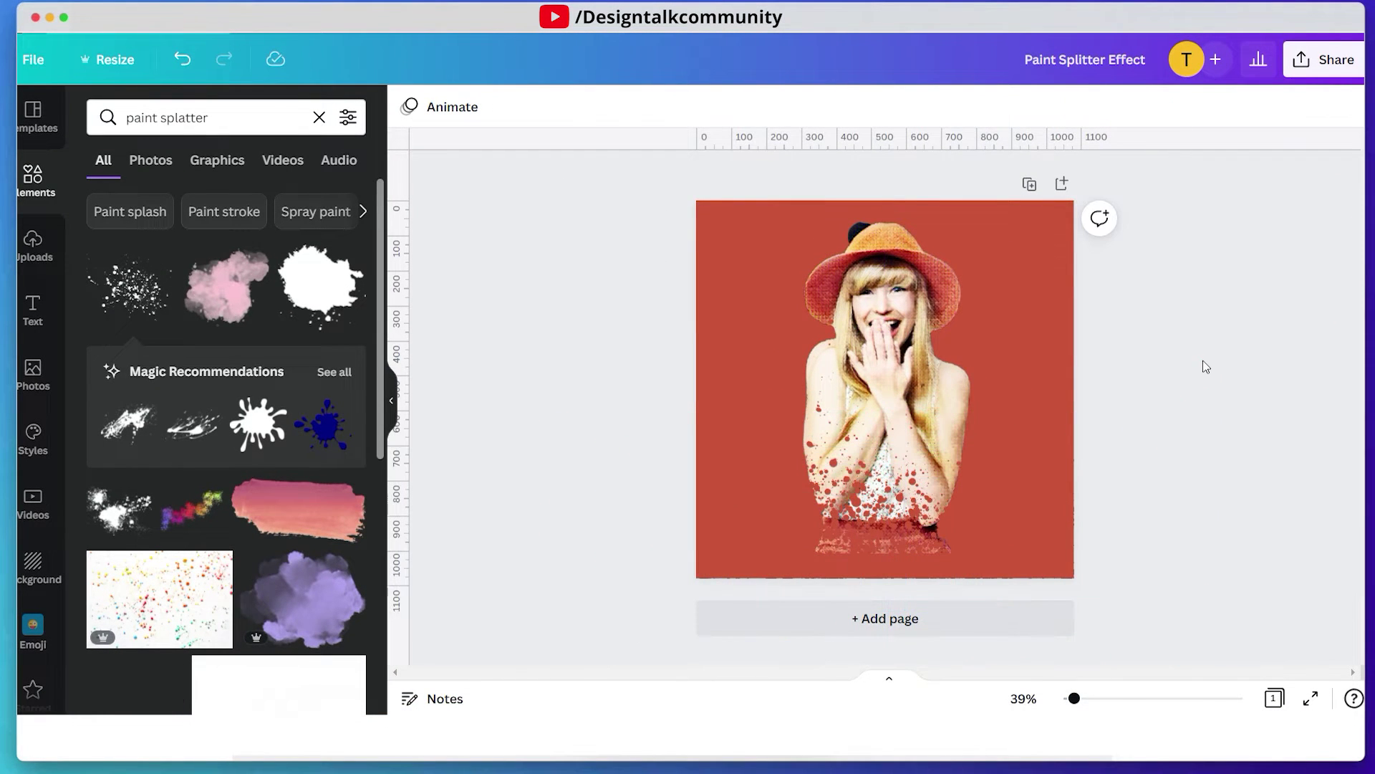
# - Add the streaky paint splash from the recommendations, enlarge it to about page width, position it across her upper body, and send it to the back
pyautogui.click(126, 428)
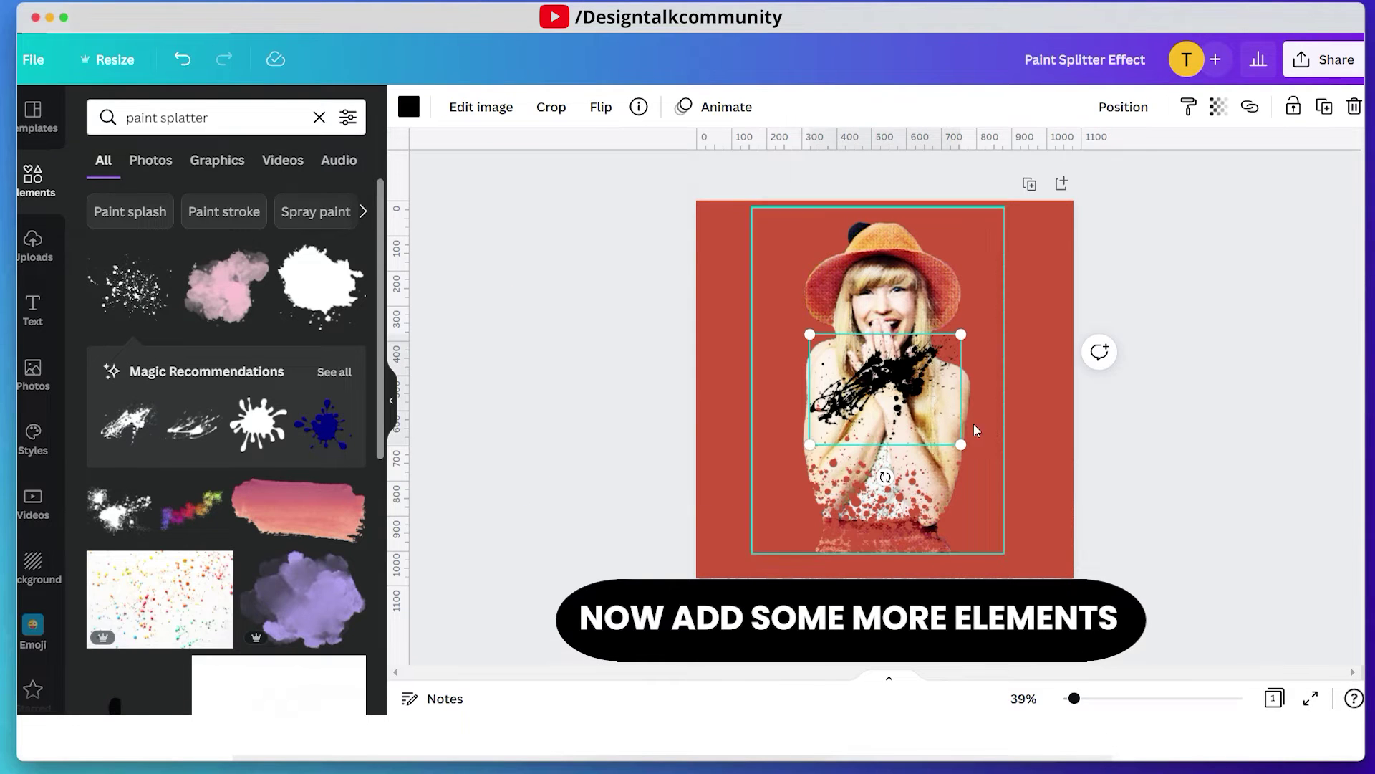
pyautogui.moveTo(1007, 552); pyautogui.dragTo(1188, 610)
pyautogui.moveTo(1020, 439); pyautogui.dragTo(927, 346)
pyautogui.rightClick(927, 347)
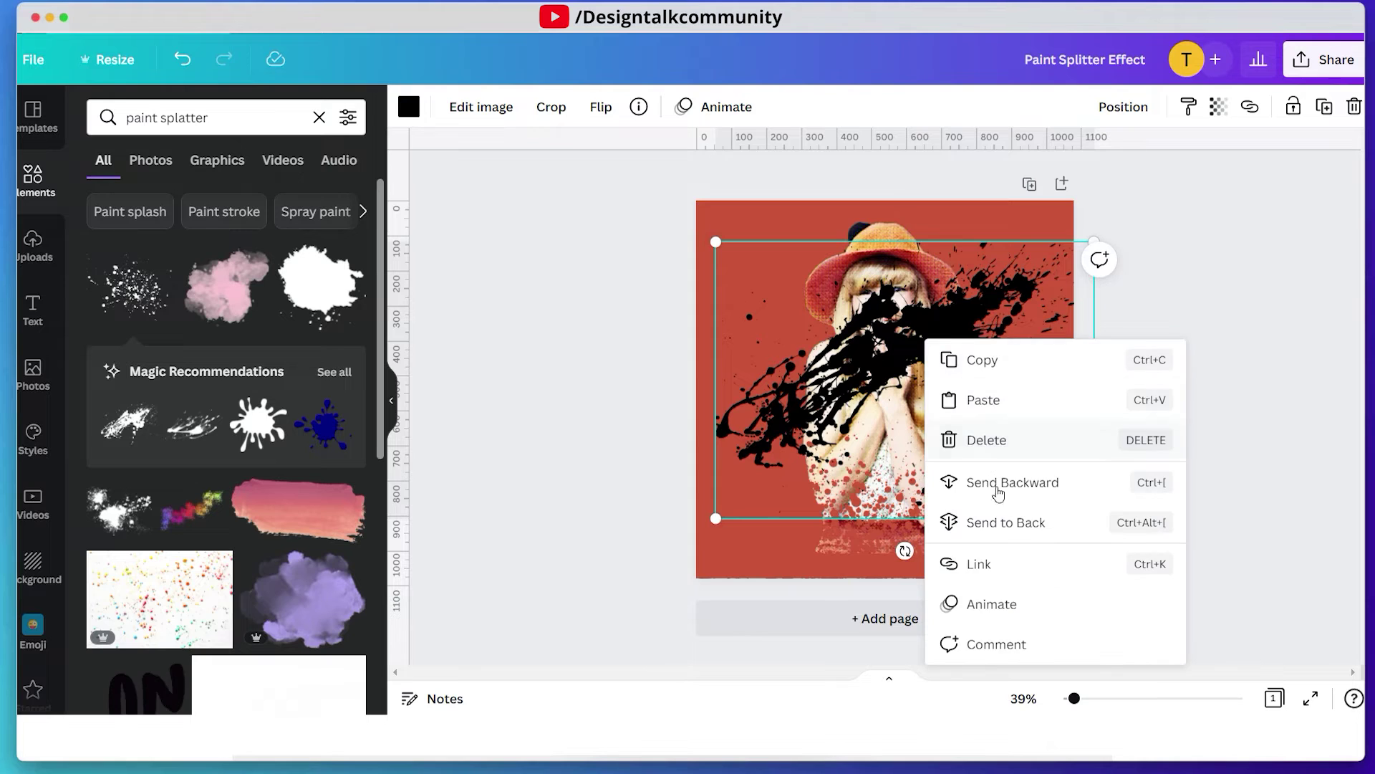
pyautogui.click(1005, 521)
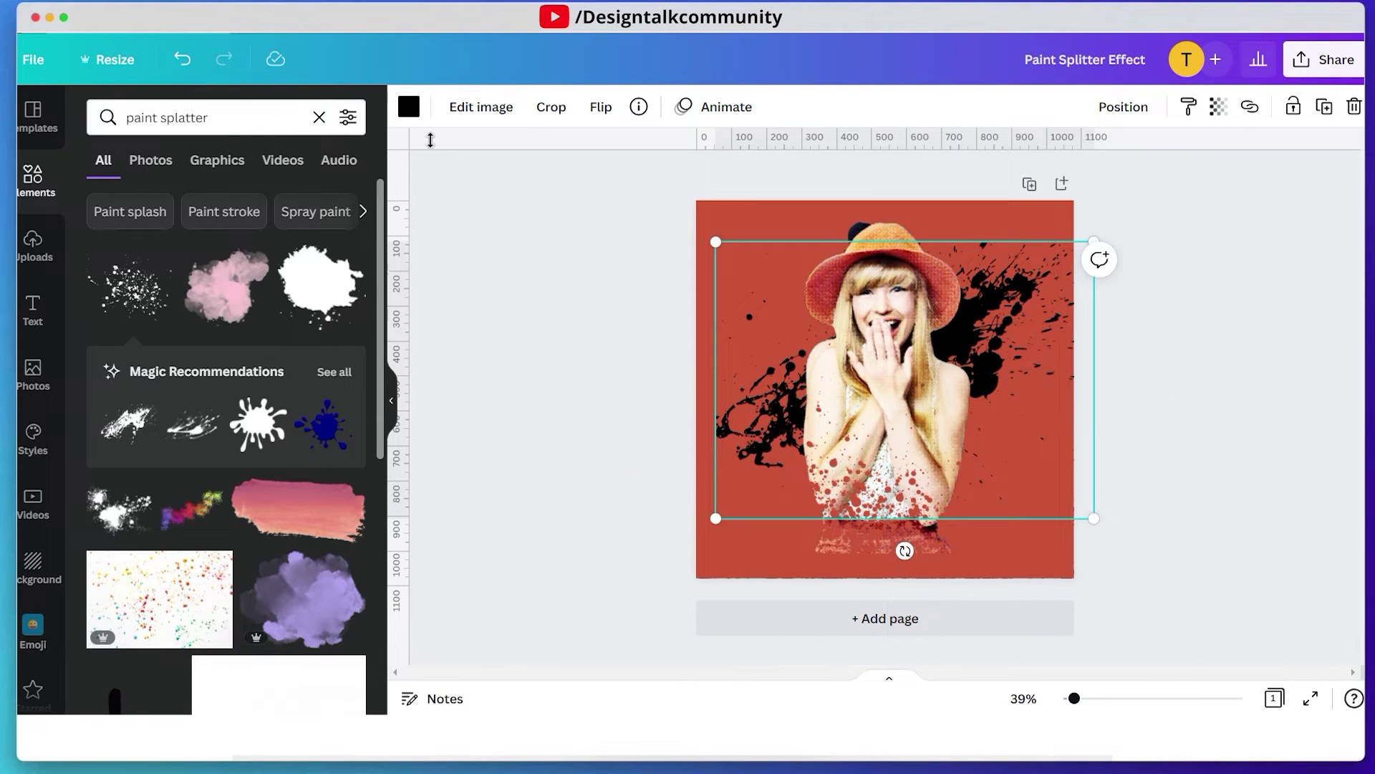
# - Recolour the streaky splash behind the woman with the light cream photo colour
pyautogui.click(410, 107)
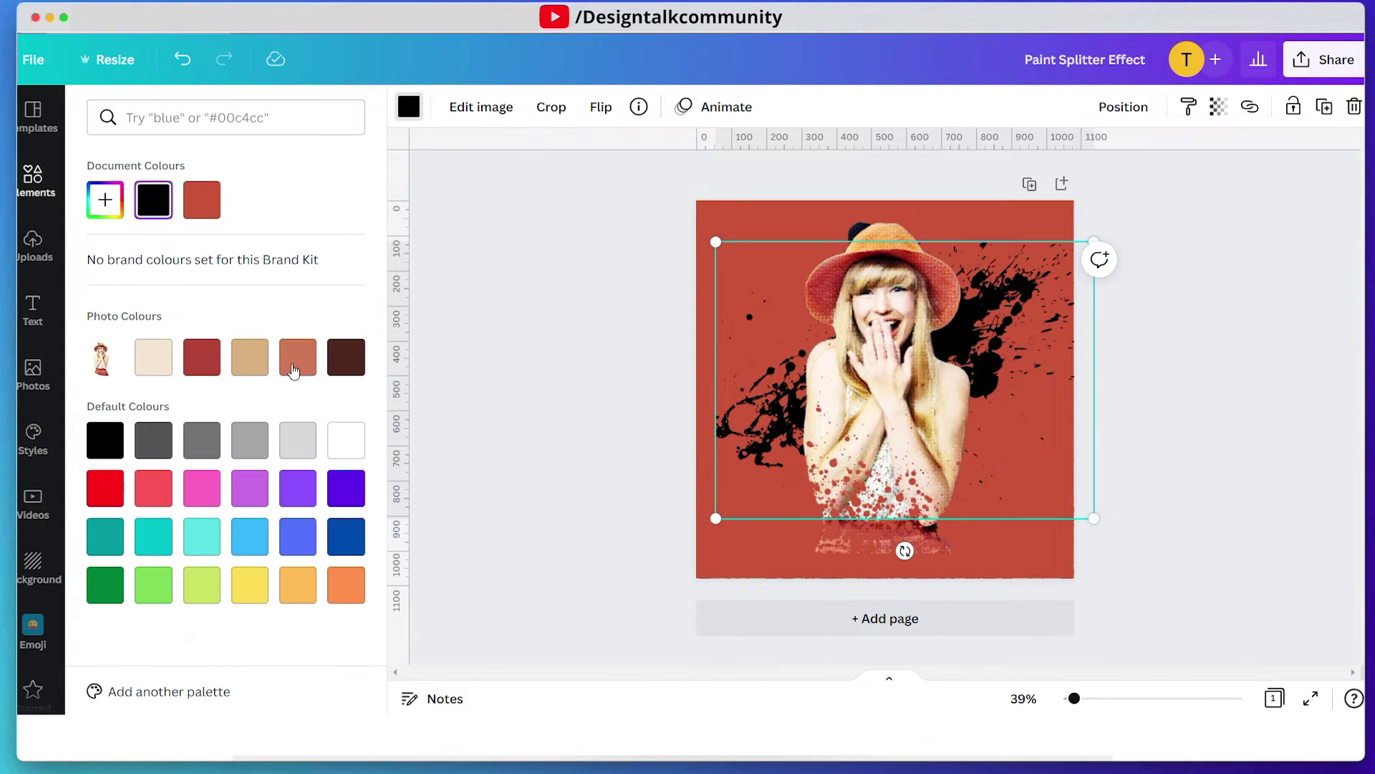
pyautogui.click(154, 358)
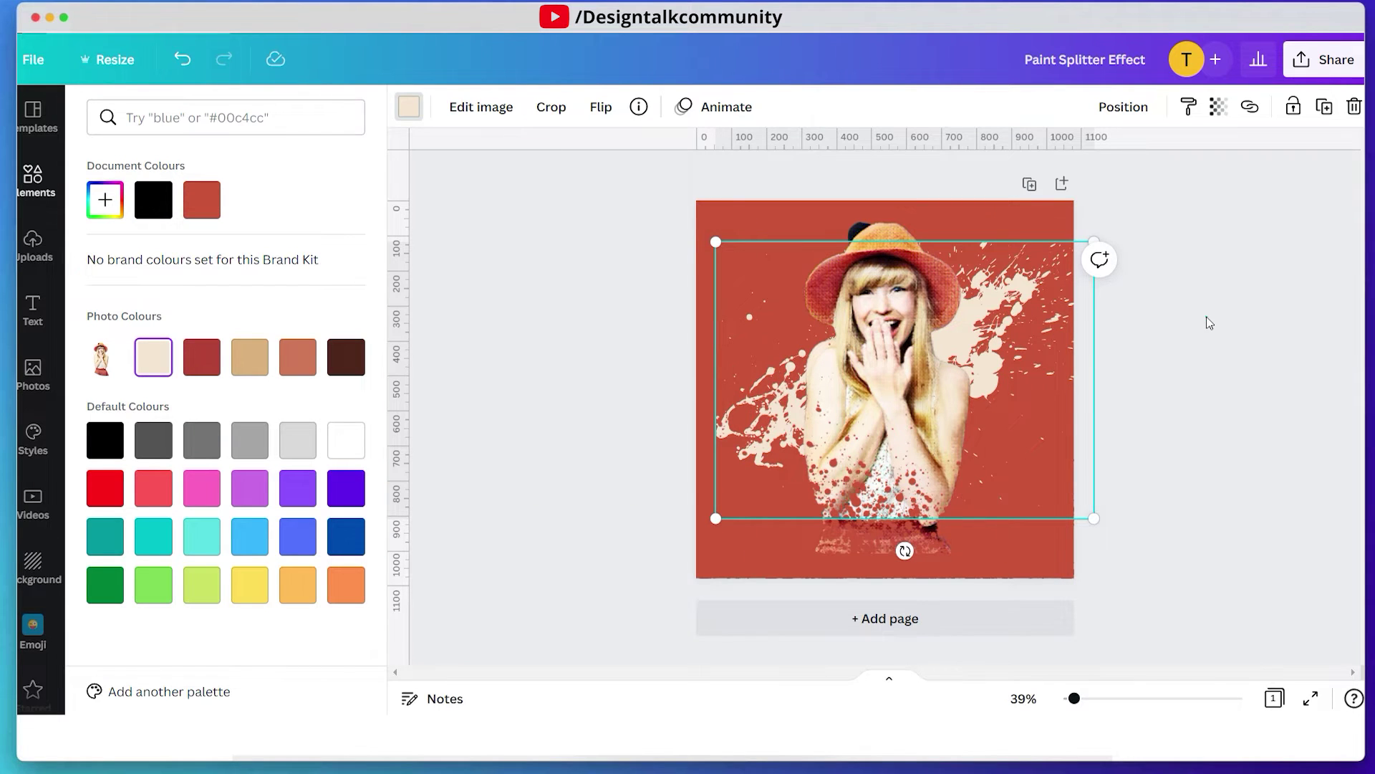
pyautogui.press('Escape')
# - Add the long drip-shaped splatter, enlarge it diagonally across the woman's body, and send it to the back
pyautogui.scroll(-5, 159, 422)
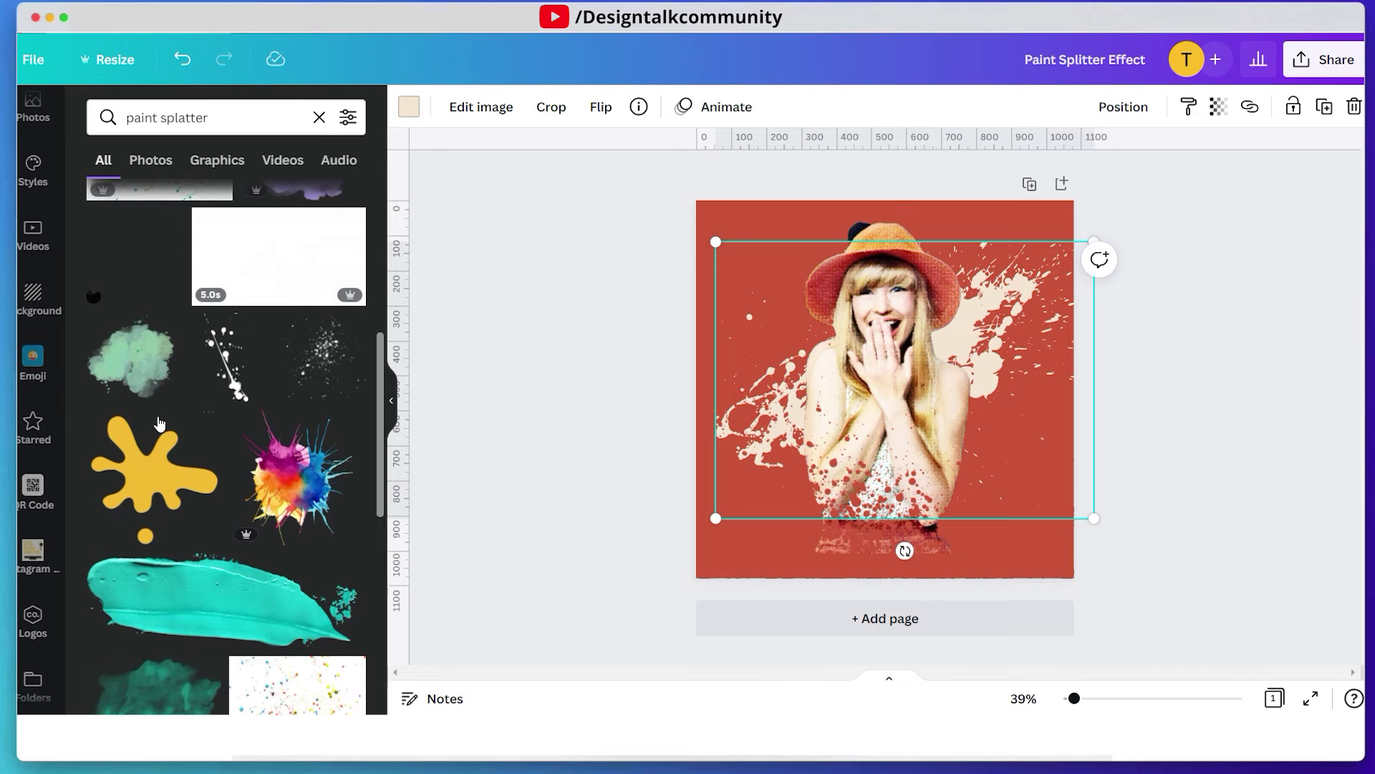
pyautogui.click(242, 378)
pyautogui.moveTo(623, 466); pyautogui.dragTo(887, 667)
pyautogui.moveTo(885, 497); pyautogui.dragTo(996, 476)
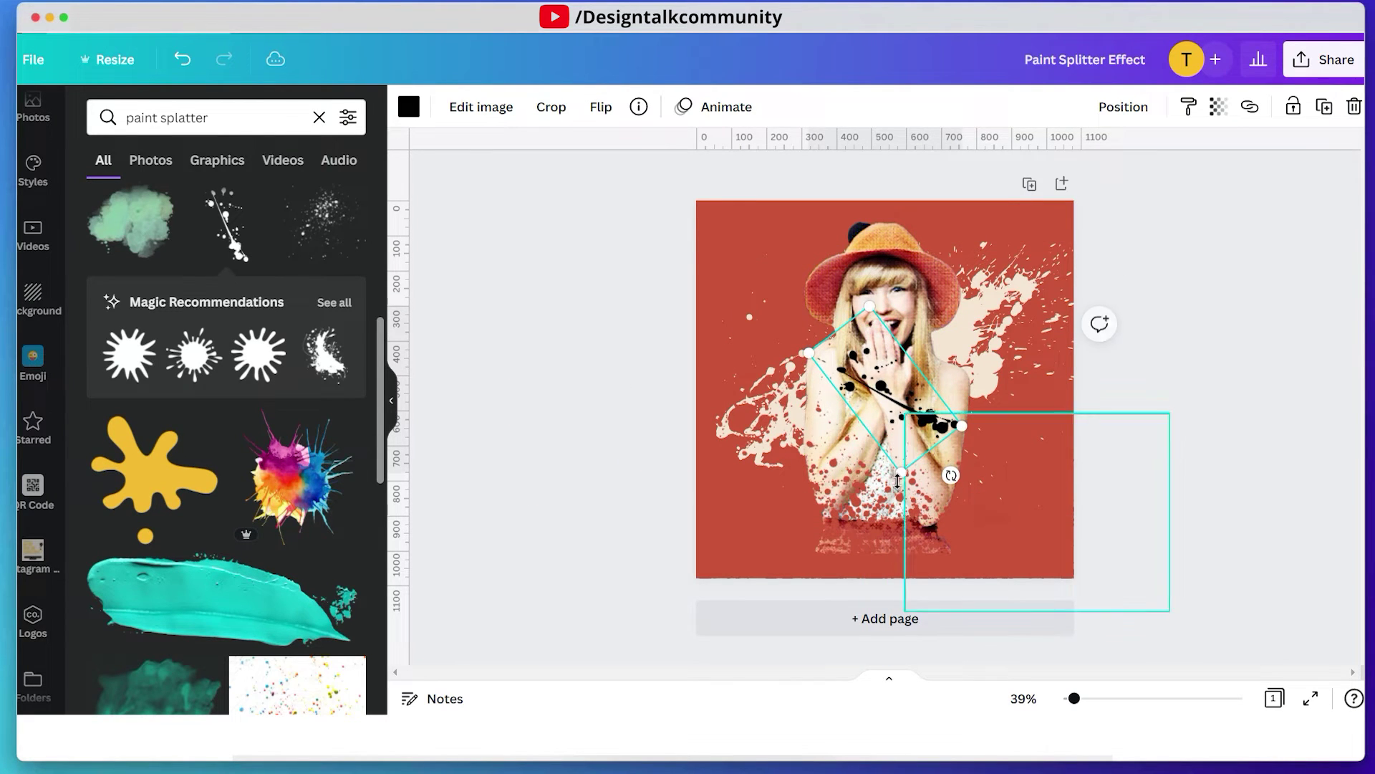
pyautogui.moveTo(898, 478); pyautogui.dragTo(935, 672)
pyautogui.moveTo(960, 514); pyautogui.dragTo(925, 395)
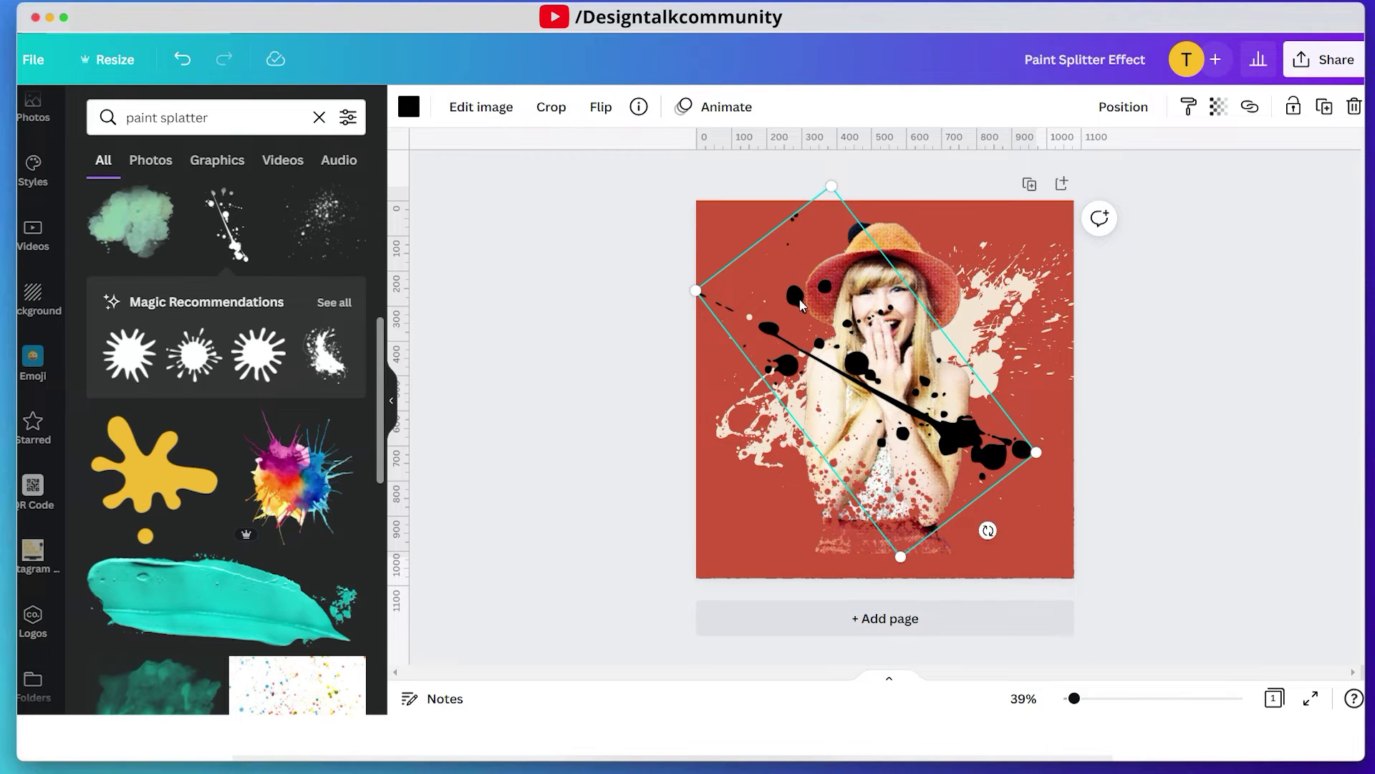
pyautogui.rightClick(828, 324)
pyautogui.click(957, 512)
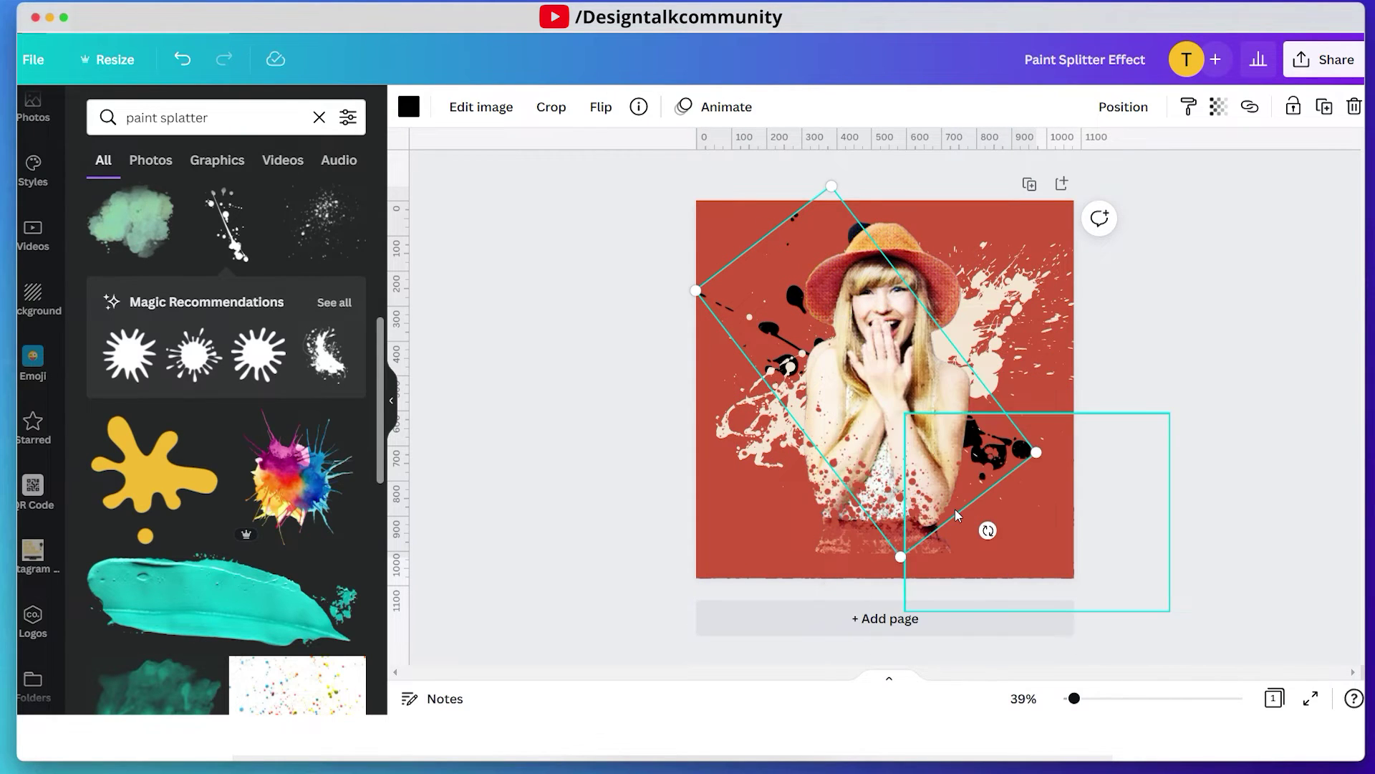
# - Recolour the diagonal drip splatter to the custom orange-yellow #F1A30C
pyautogui.click(410, 108)
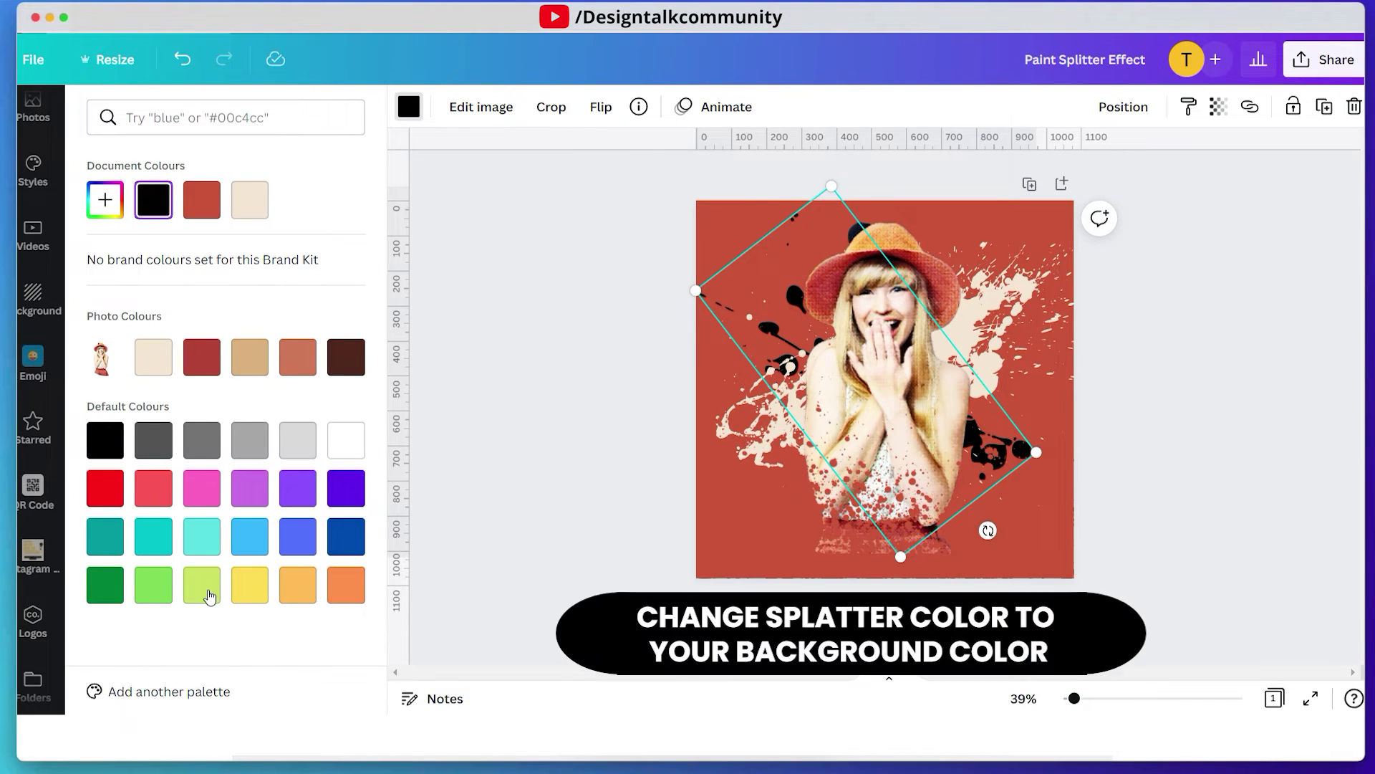
pyautogui.click(248, 595)
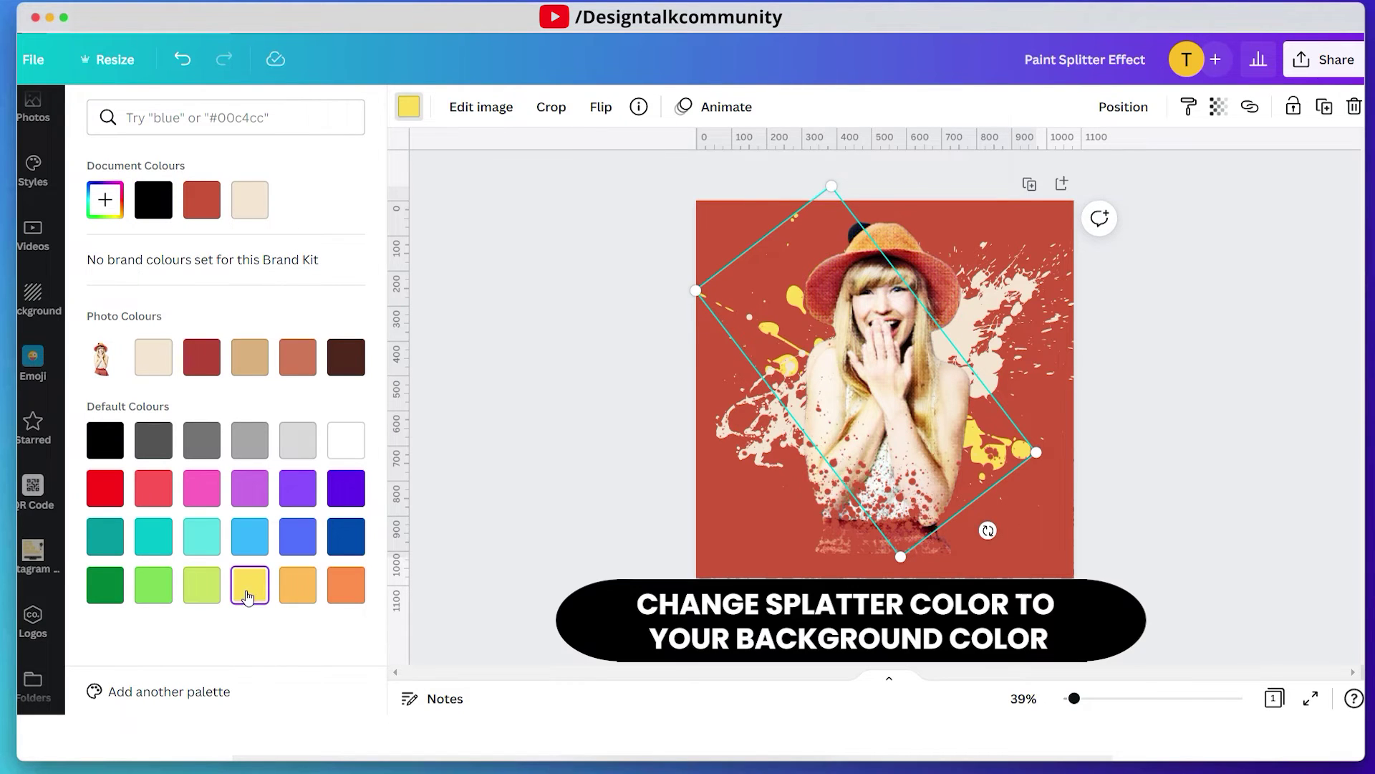
pyautogui.click(107, 208)
pyautogui.moveTo(259, 250); pyautogui.dragTo(329, 246)
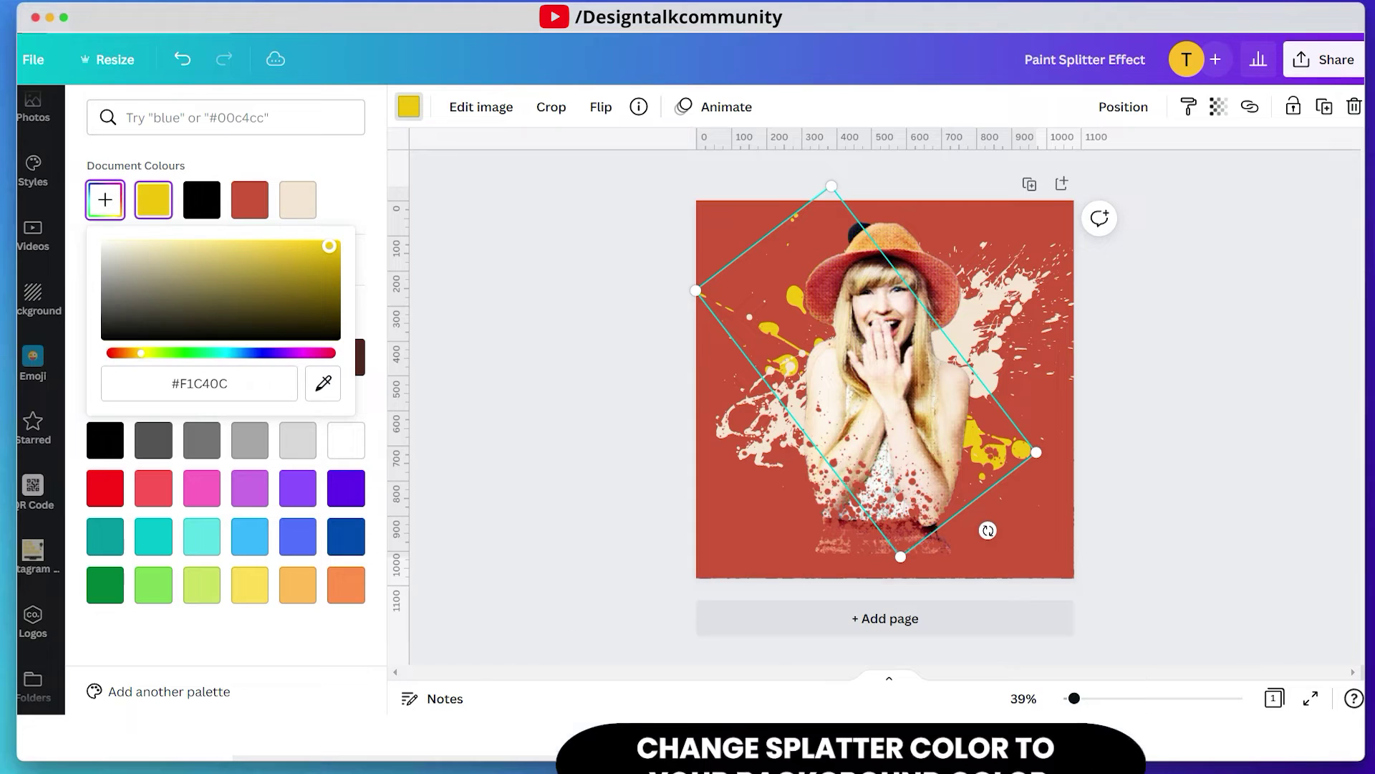
pyautogui.moveTo(146, 356); pyautogui.dragTo(138, 358)
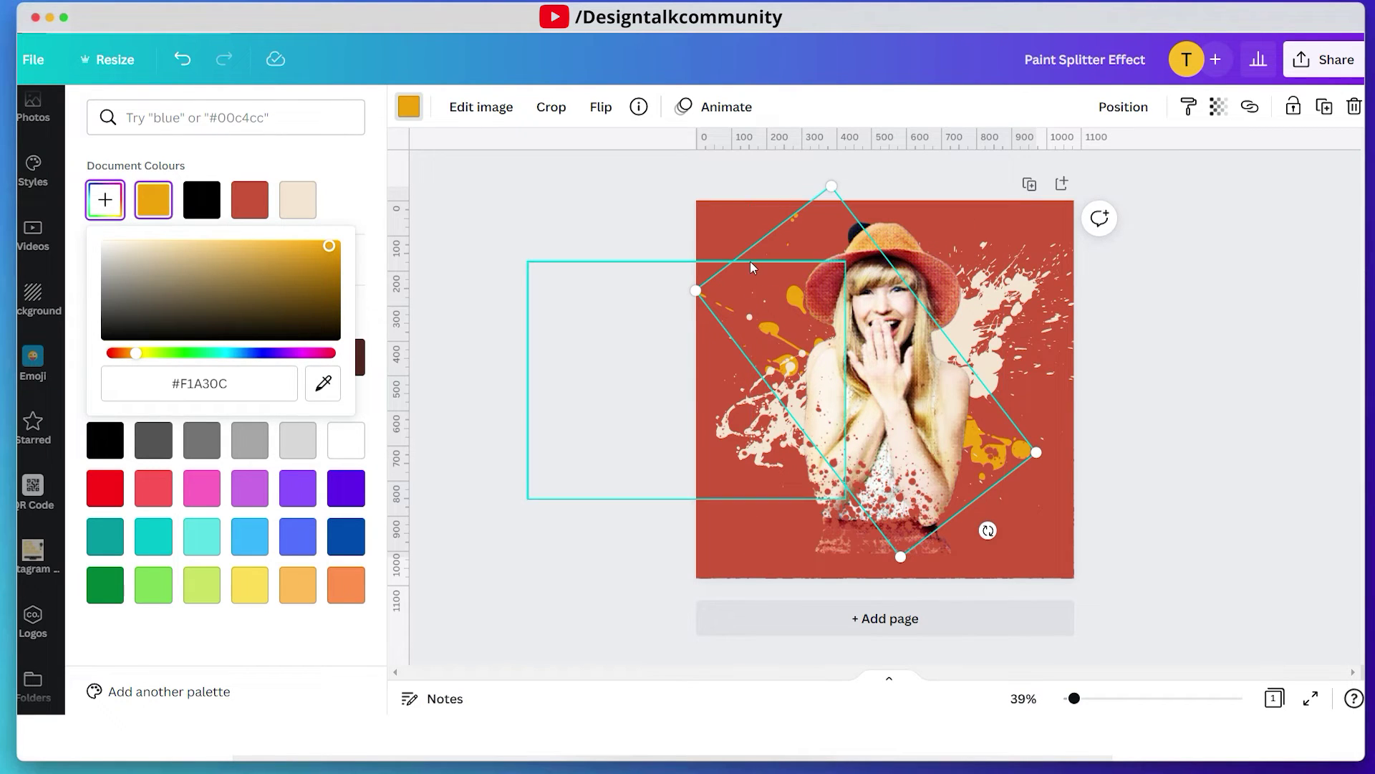
# - Rotate a copy of the orange-yellow drip splatter to nearly upright, position it over the woman, and send it to the back
pyautogui.click(710, 290)
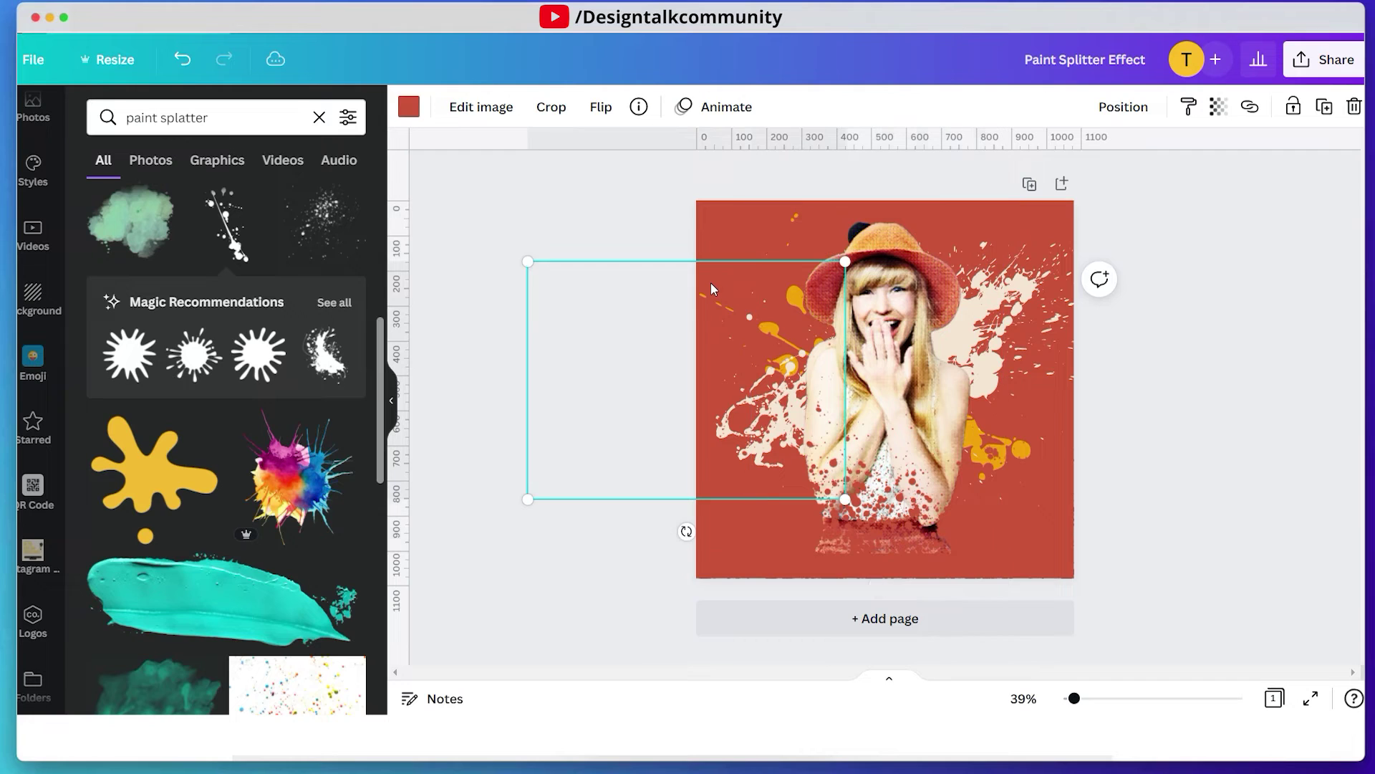
pyautogui.click(795, 206)
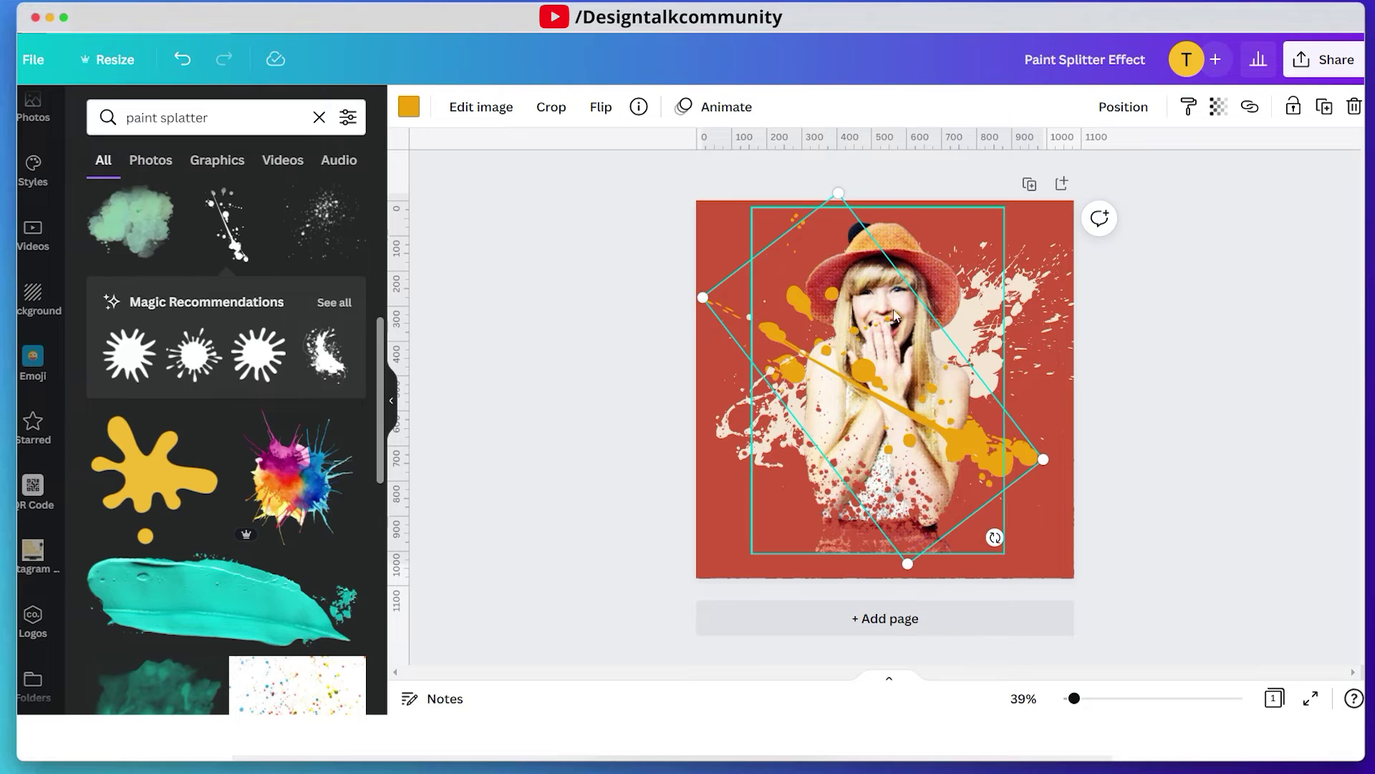
pyautogui.moveTo(960, 437)
pyautogui.mouseDown()
pyautogui.moveTo(1048, 421)
pyautogui.moveTo(996, 460)
pyautogui.moveTo(943, 566)
pyautogui.mouseUp()
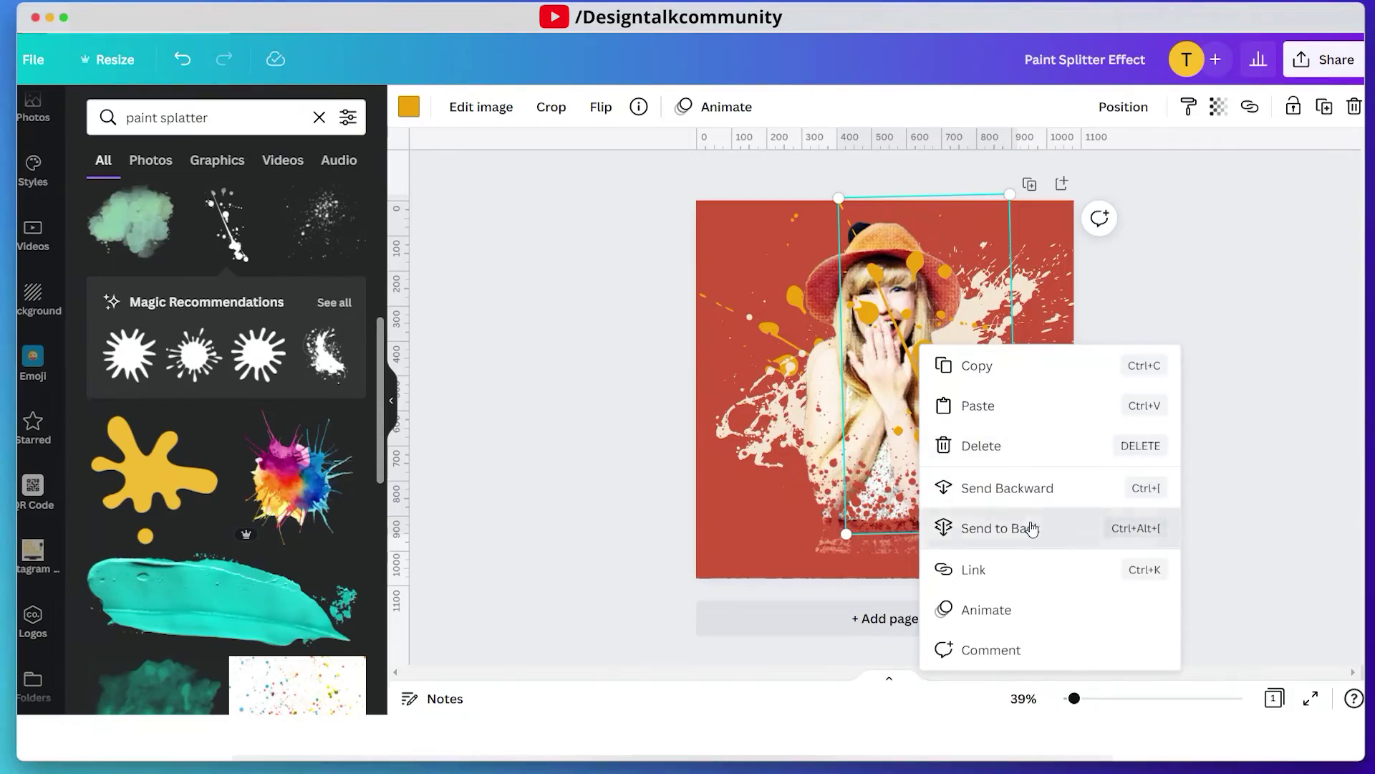
pyautogui.click(1032, 525)
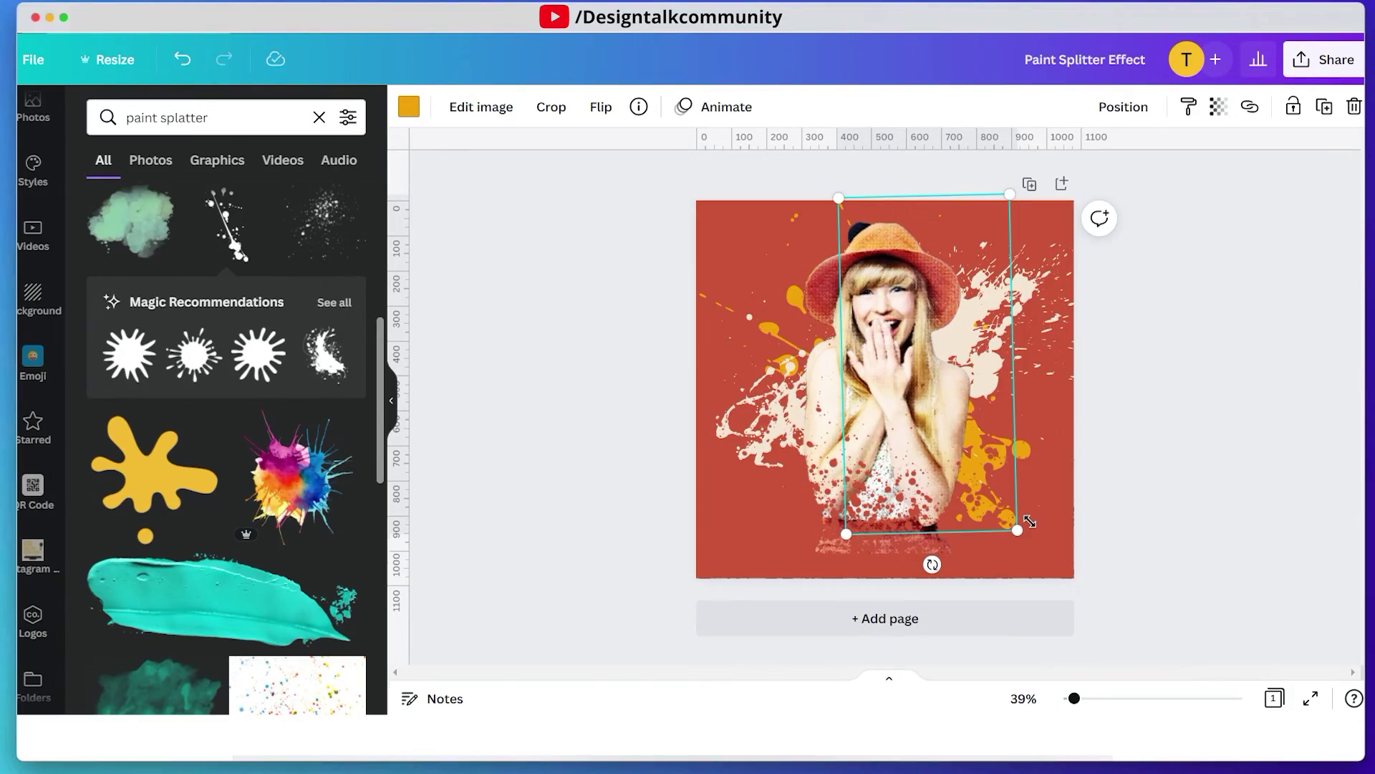
pyautogui.click(1196, 357)
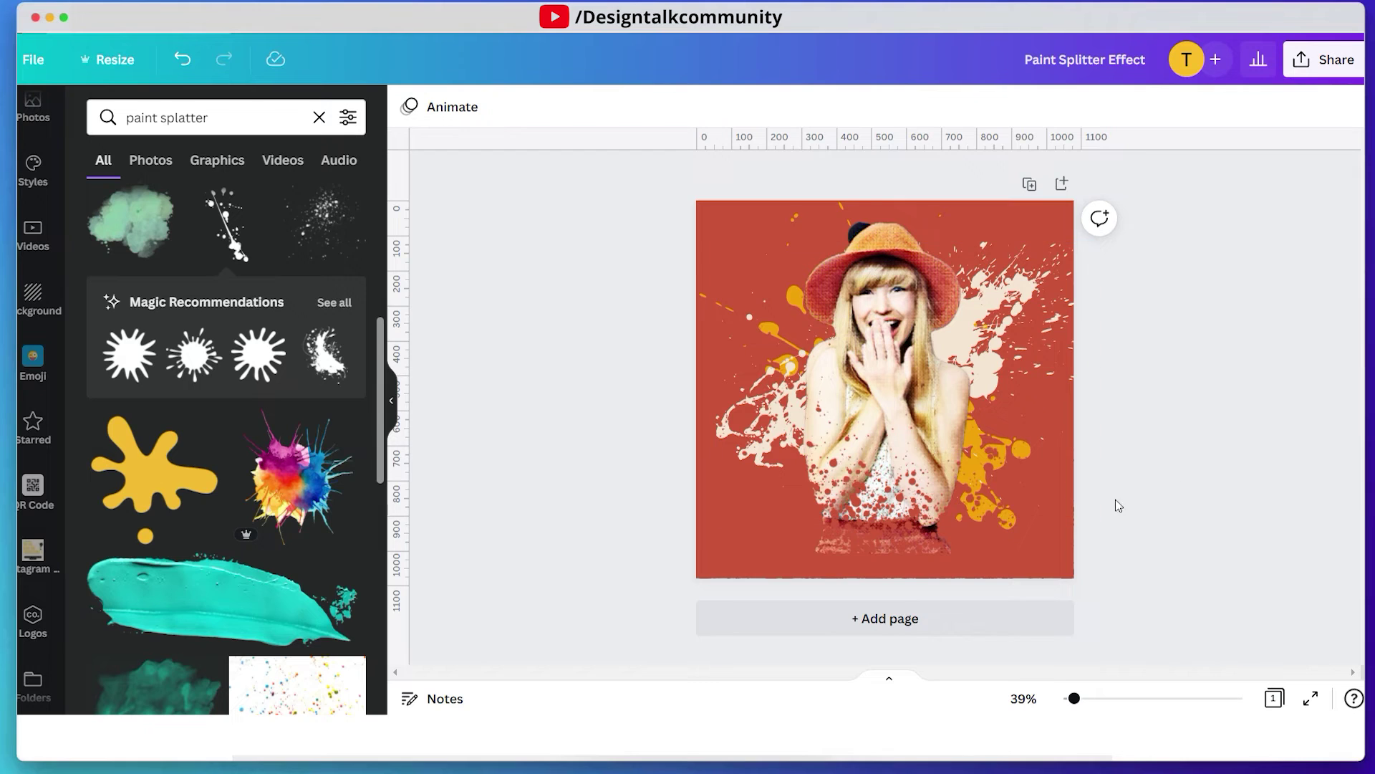
# - Add another streaky paint splatter, place it across the lower right of the page, and send it to the back
pyautogui.moveTo(811, 546); pyautogui.dragTo(827, 544)
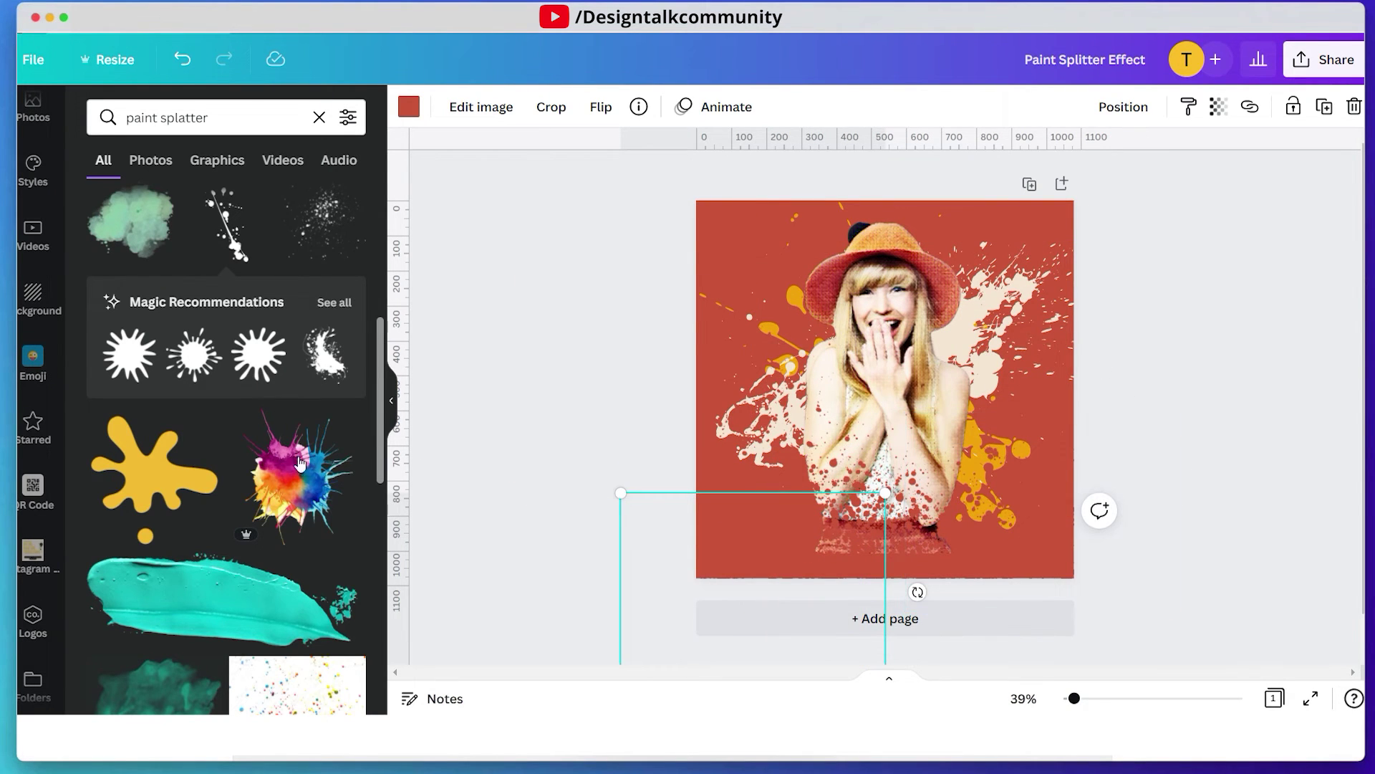
pyautogui.scroll(-6, 300, 462)
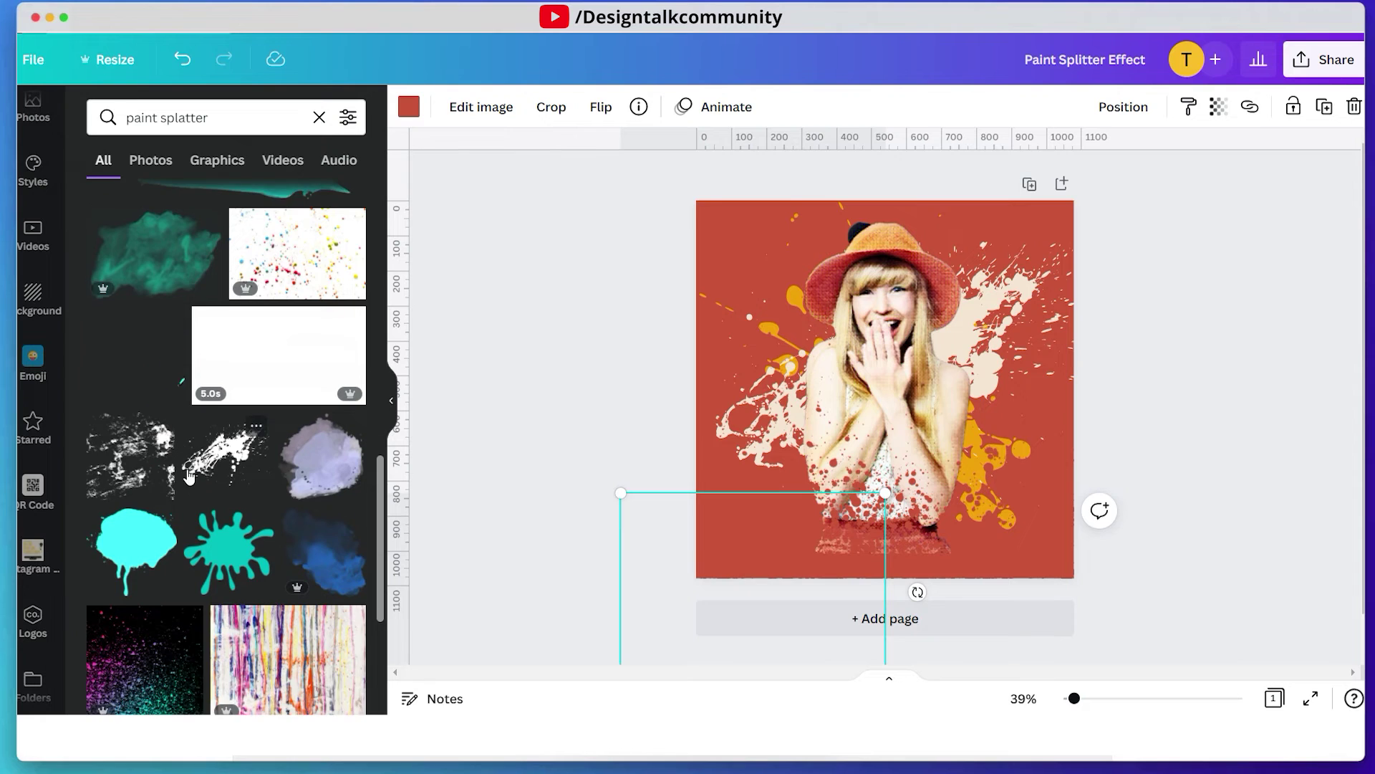
pyautogui.scroll(-3, 220, 290)
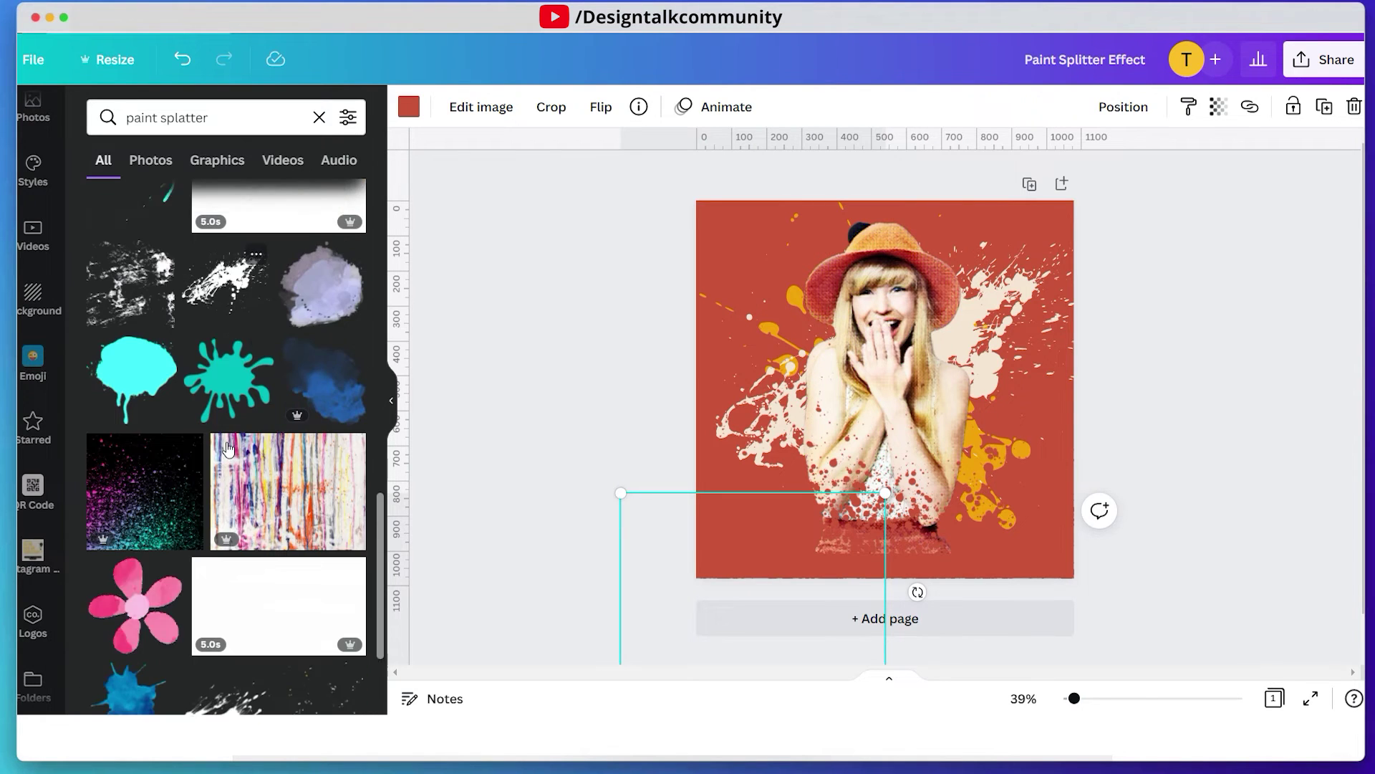
pyautogui.click(220, 290)
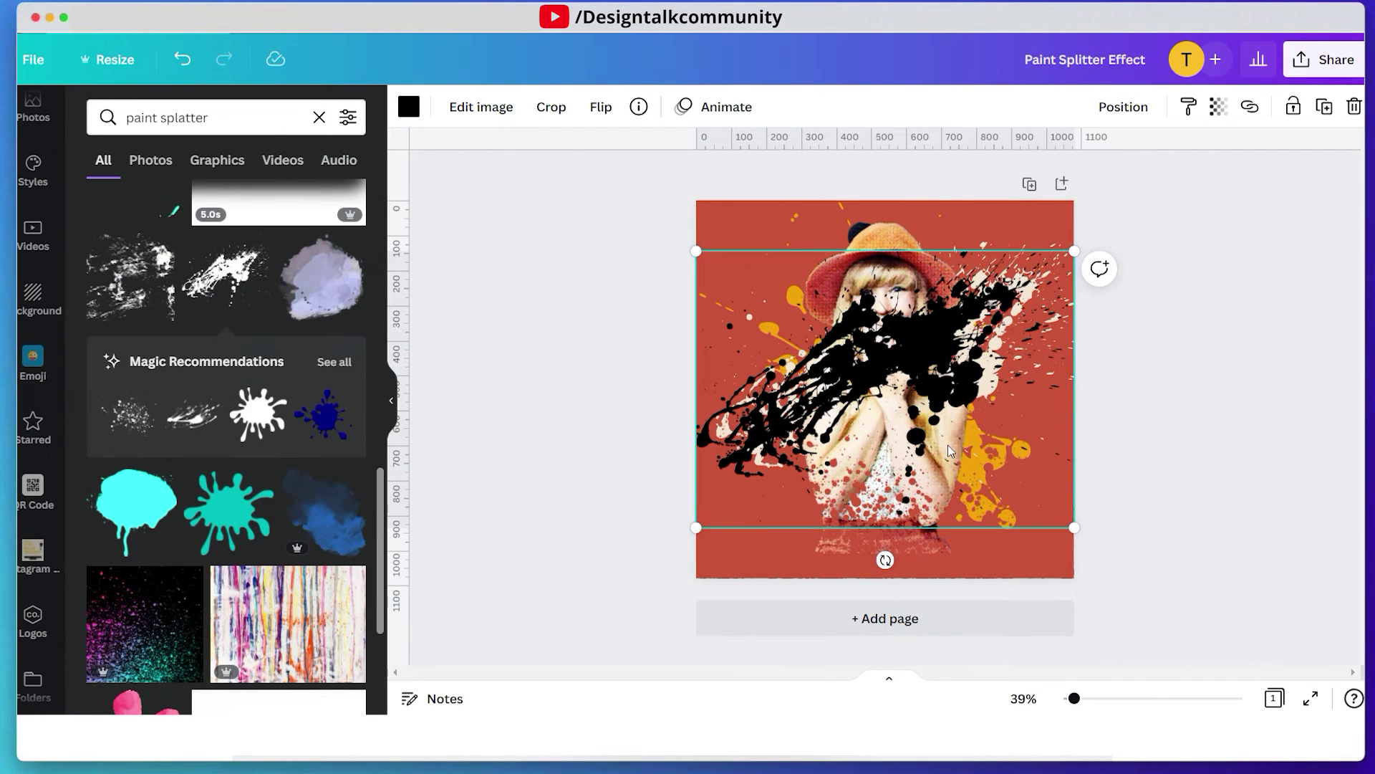
pyautogui.moveTo(948, 450); pyautogui.dragTo(965, 468)
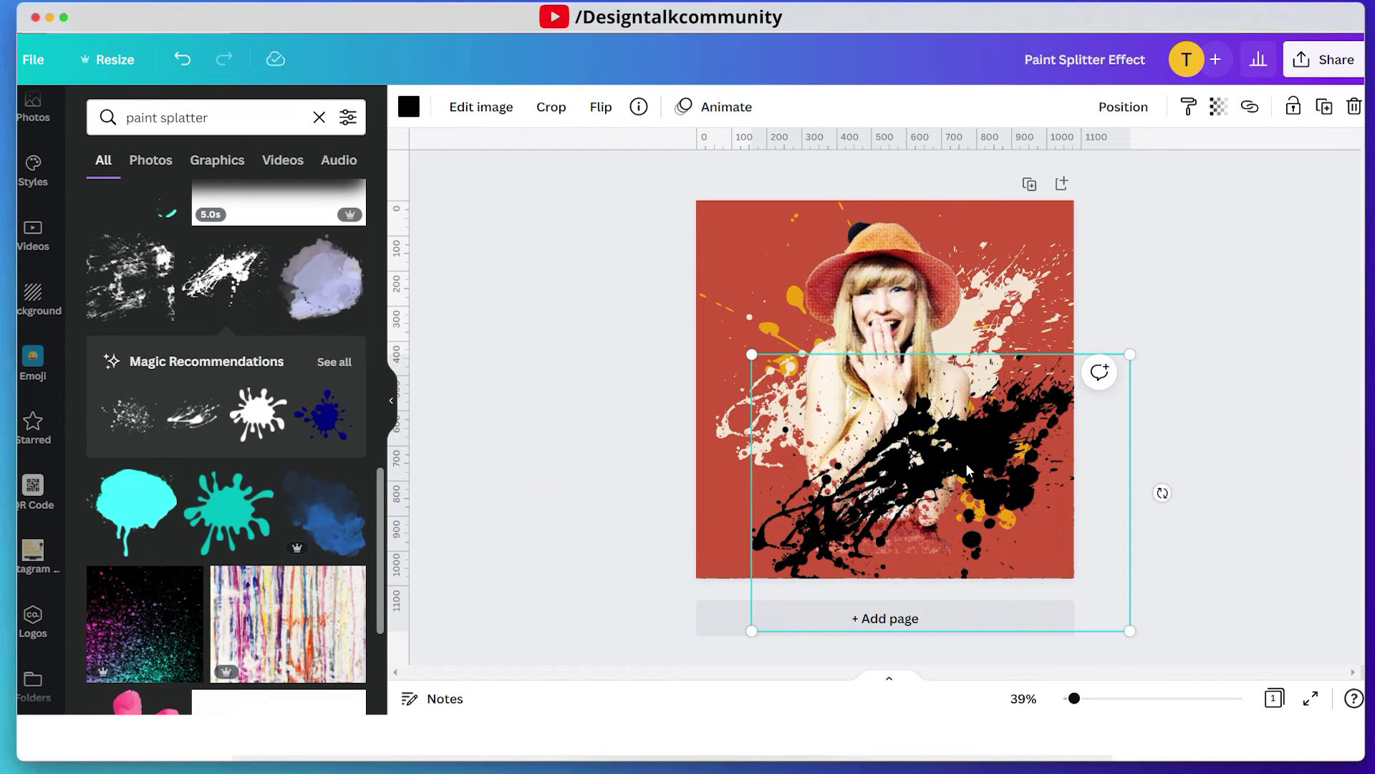
pyautogui.rightClick(966, 466)
pyautogui.click(1098, 565)
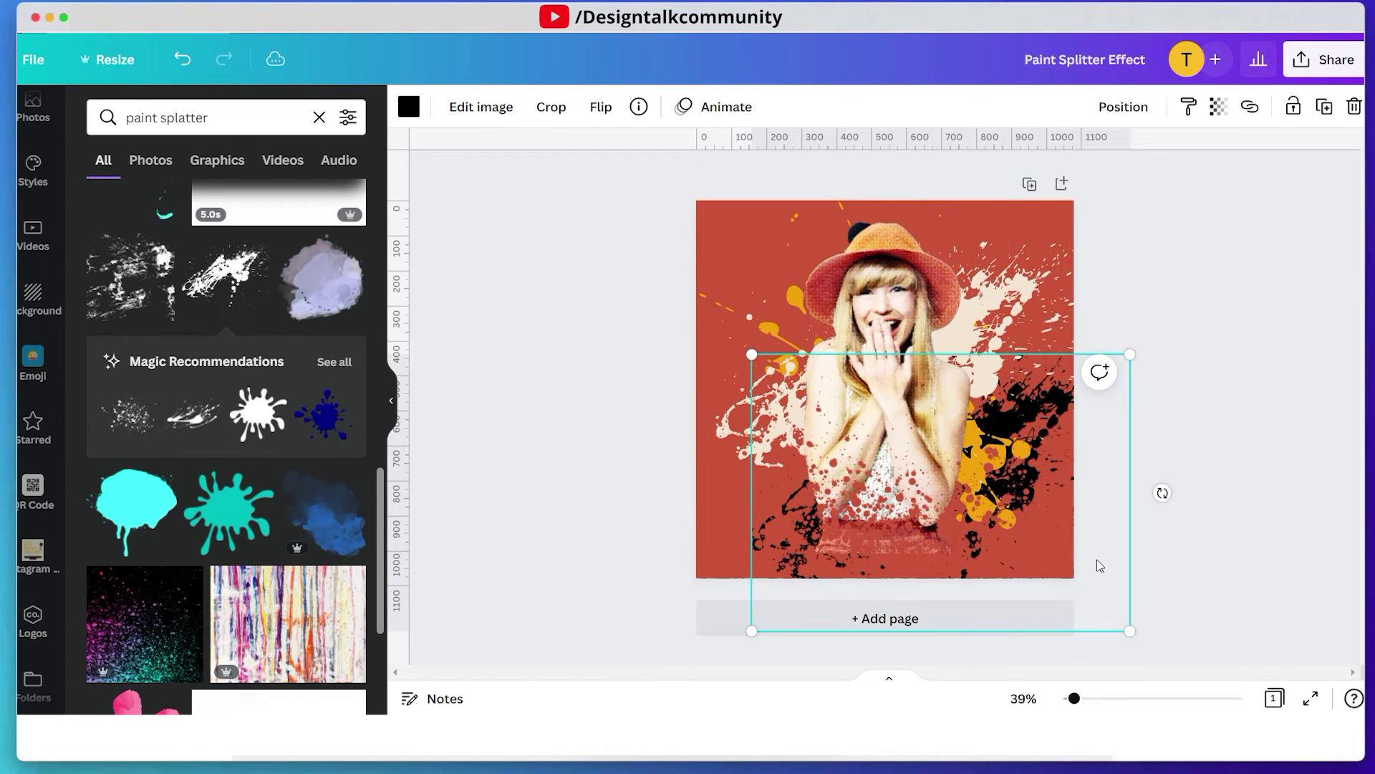
# - Recolour the lower streaky splatter with the tan photo colour and enlarge it toward the page's upper left
pyautogui.click(409, 108)
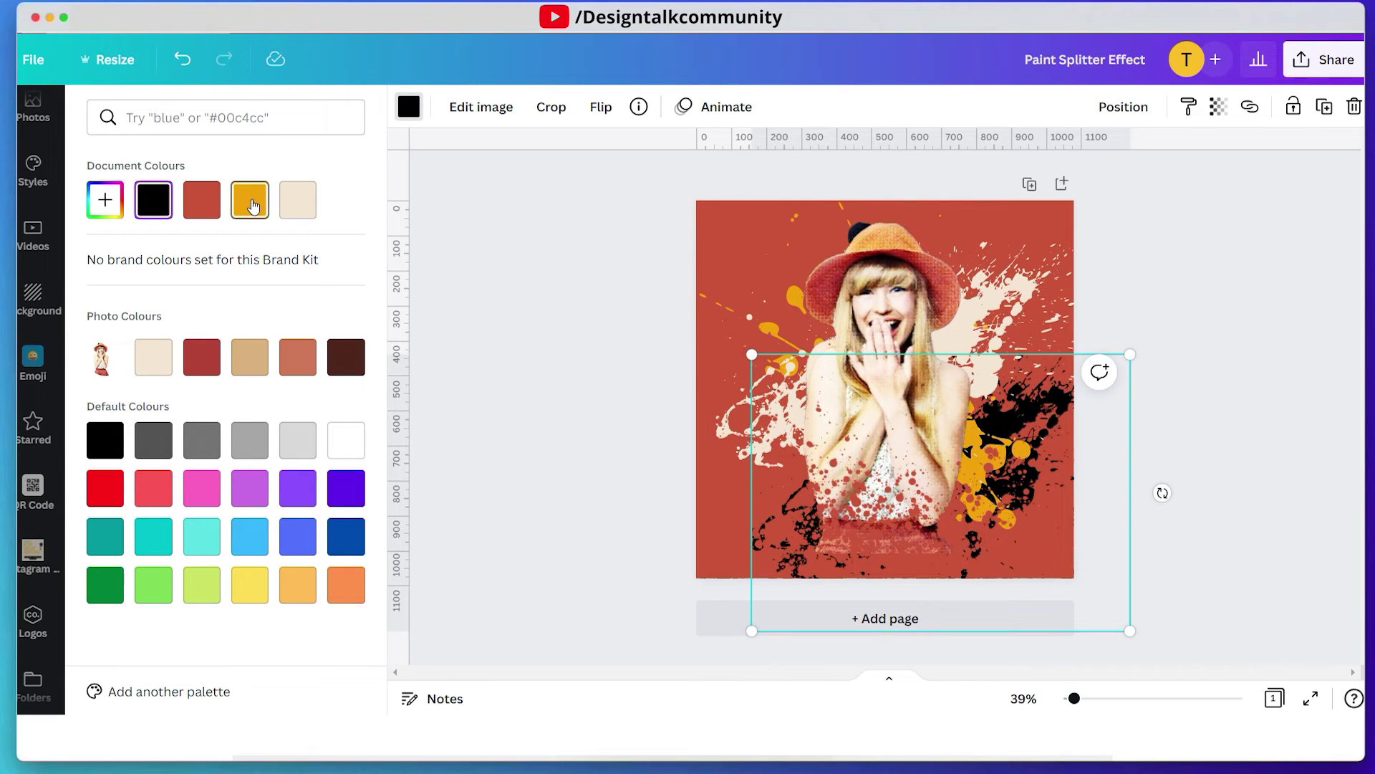
pyautogui.click(254, 362)
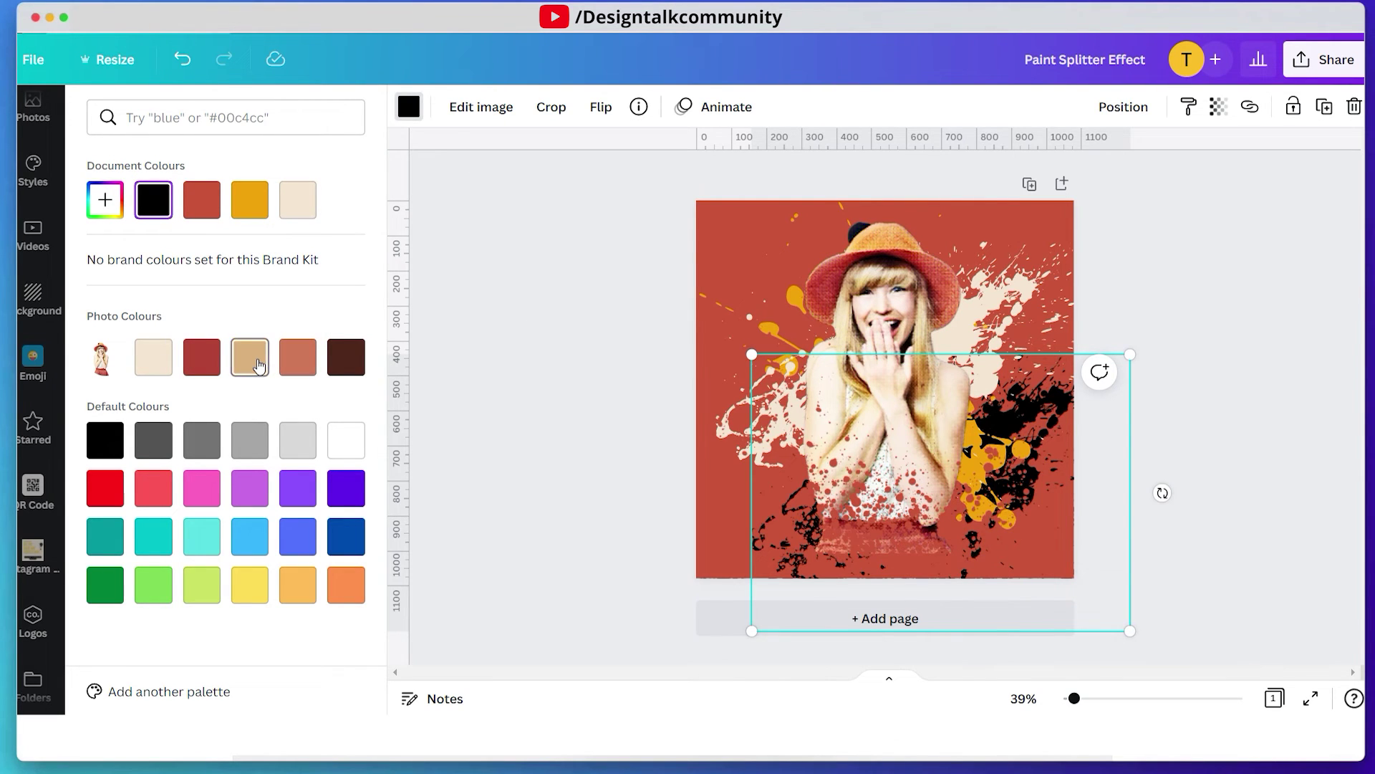
pyautogui.moveTo(751, 354); pyautogui.dragTo(663, 322)
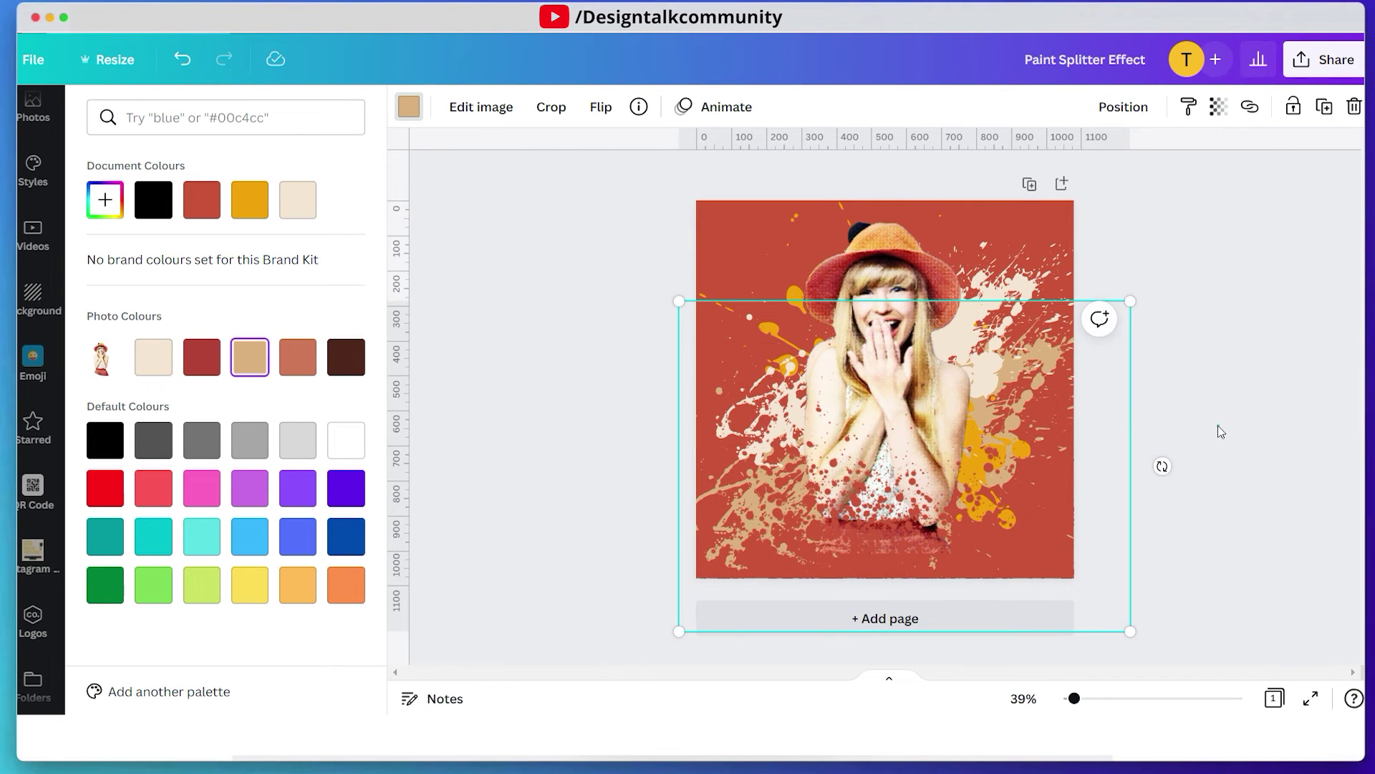
pyautogui.click(1211, 516)
# - Group the woman and all the splatters, scale the group down, and move it toward the page's centre
pyautogui.moveTo(1233, 600); pyautogui.dragTo(463, 185)
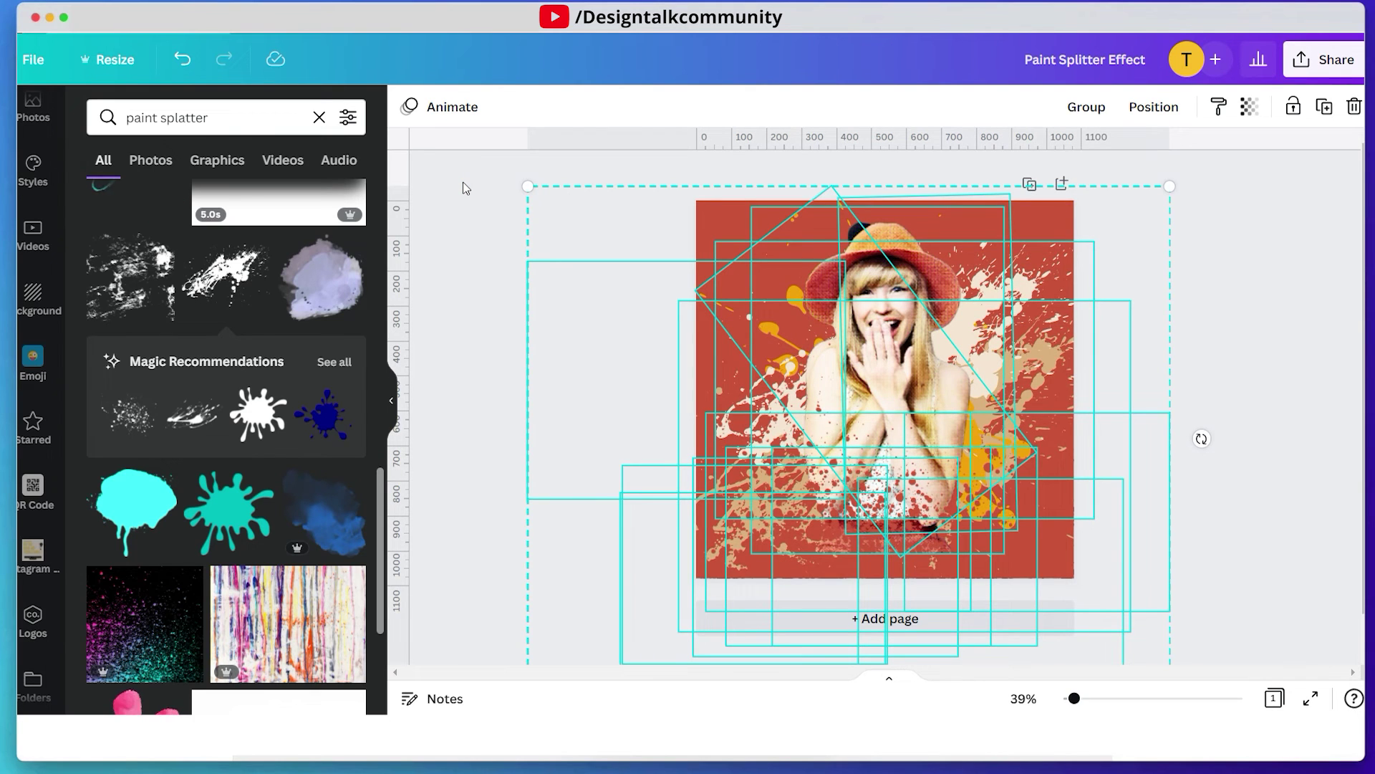
pyautogui.press('super+g')
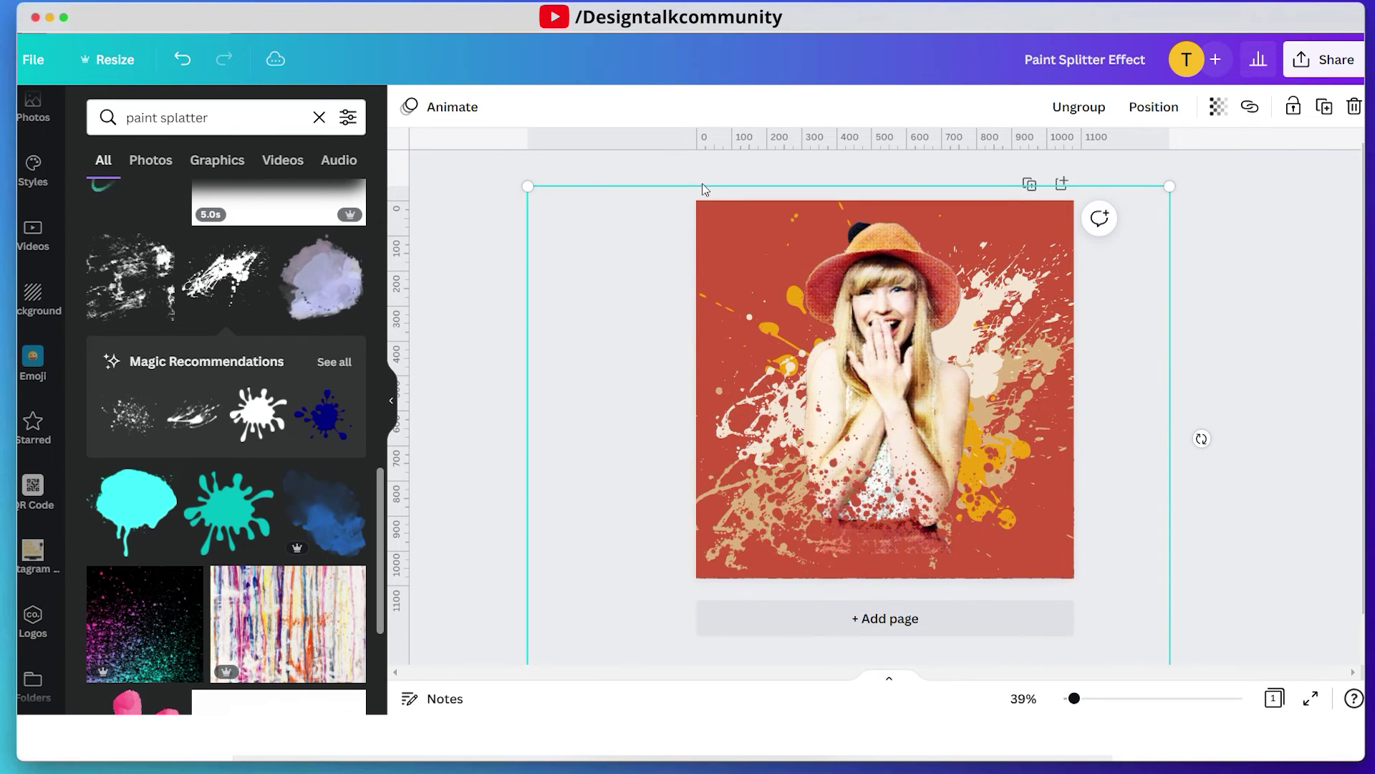
pyautogui.moveTo(1075, 250); pyautogui.dragTo(975, 326)
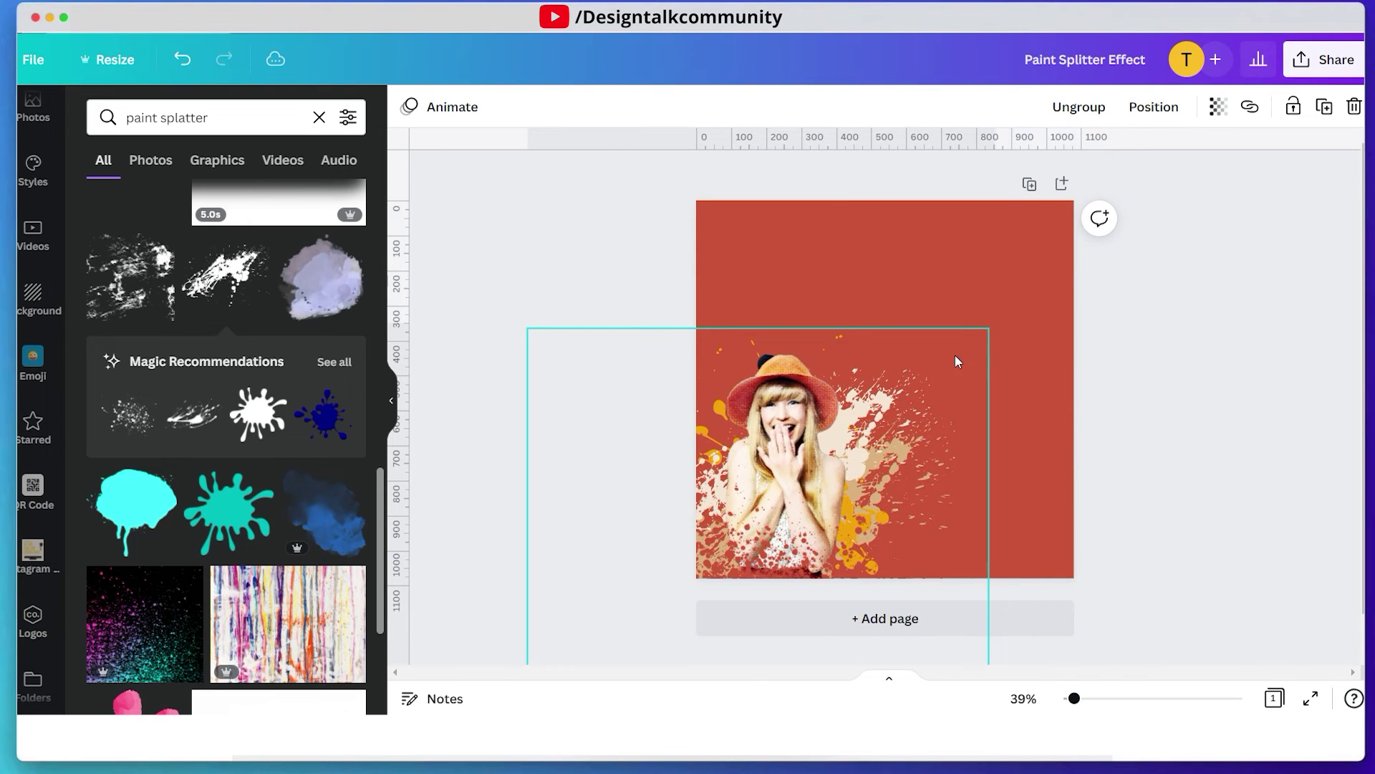
pyautogui.moveTo(923, 430); pyautogui.dragTo(961, 374)
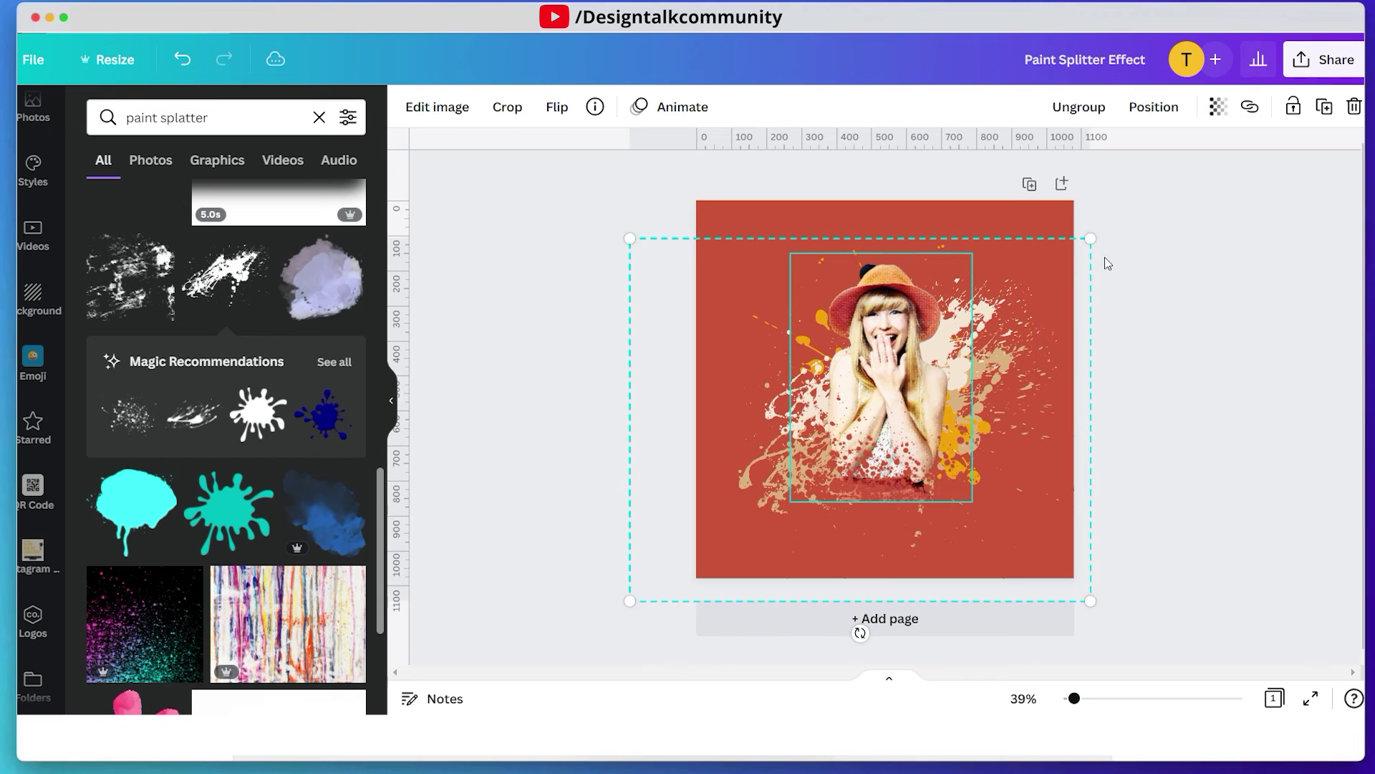
# - Fine-tune the group's size and position so the woman and splatters sit centred with a wide margin around them
pyautogui.moveTo(1083, 237); pyautogui.dragTo(1051, 246)
pyautogui.moveTo(972, 353)
pyautogui.mouseDown()
pyautogui.moveTo(989, 354)
pyautogui.moveTo(972, 340)
pyautogui.mouseUp()
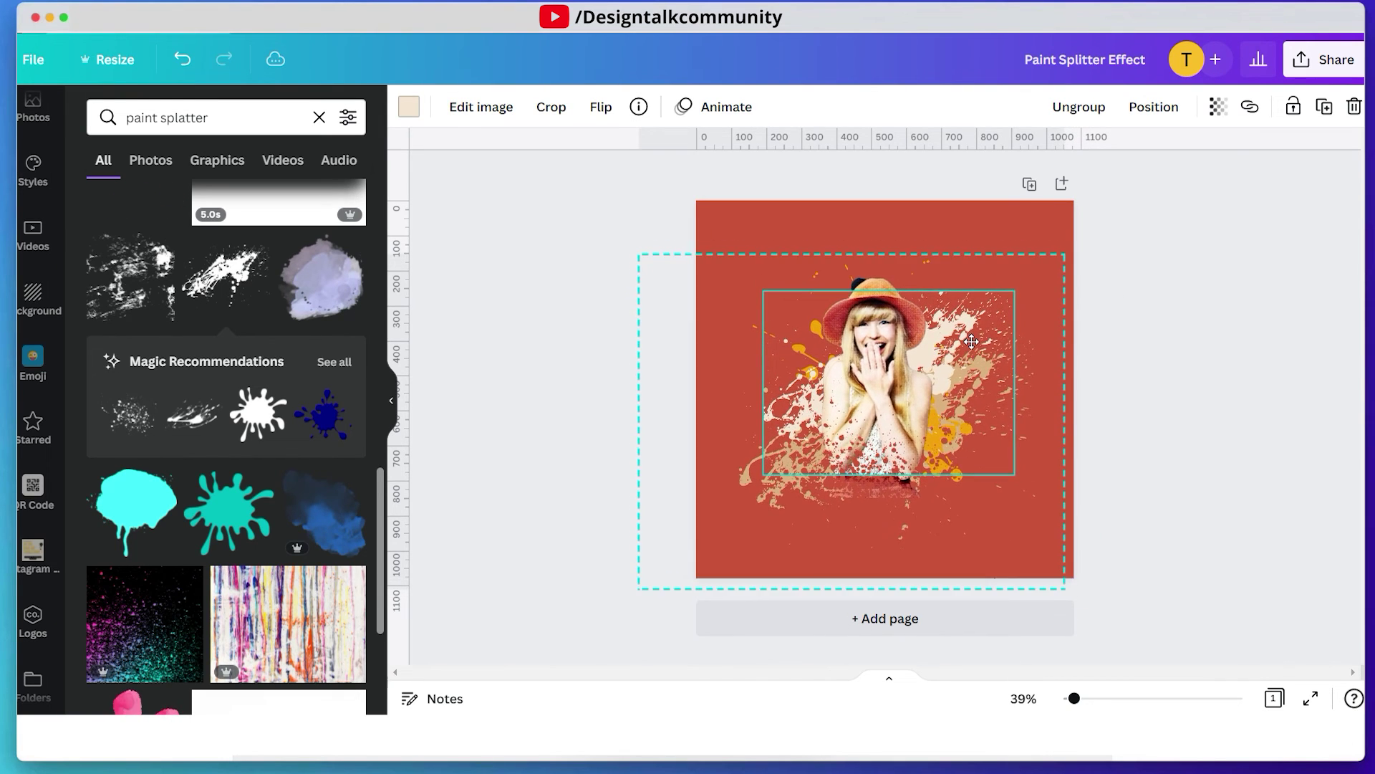
pyautogui.moveTo(1066, 587); pyautogui.dragTo(1111, 614)
pyautogui.moveTo(999, 487); pyautogui.dragTo(981, 464)
pyautogui.click(1255, 412)
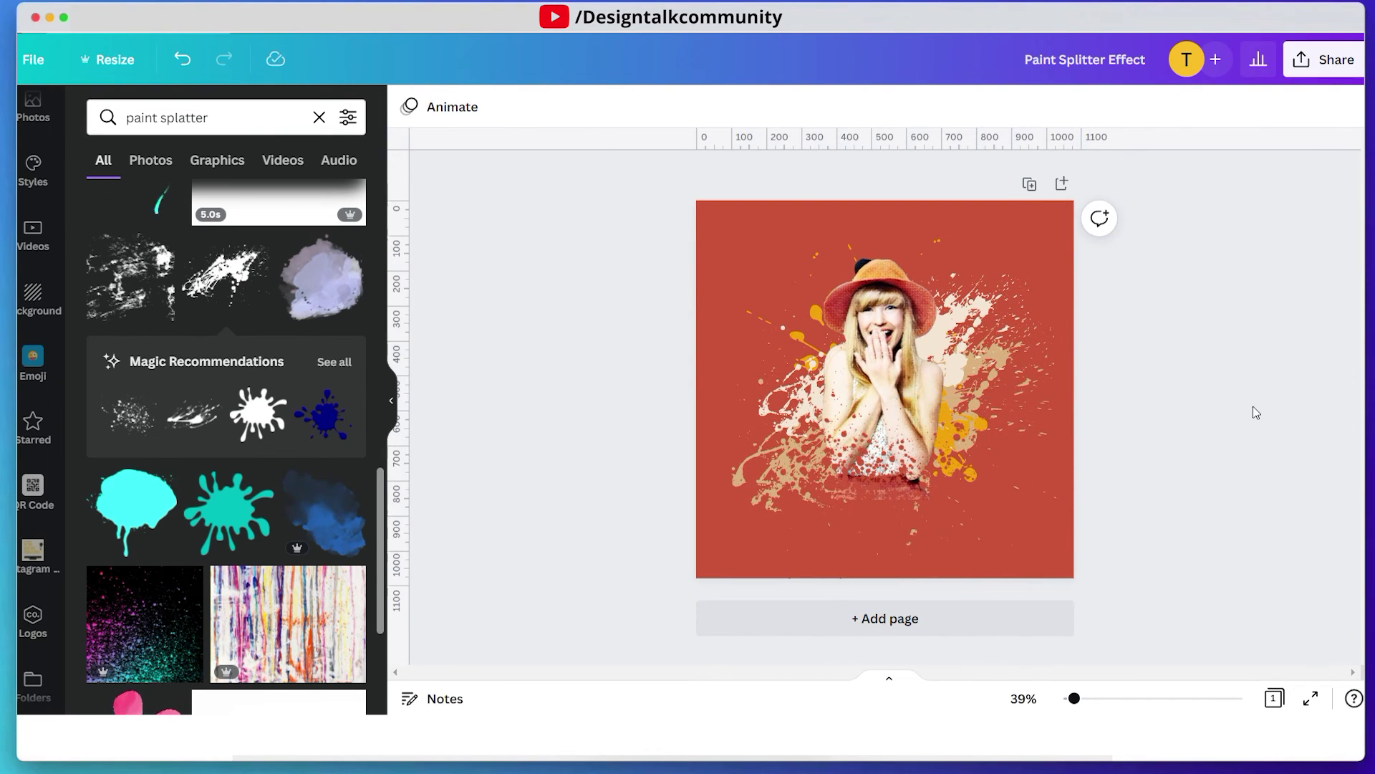
pyautogui.click(944, 440)
pyautogui.moveTo(1089, 232); pyautogui.dragTo(1059, 259)
pyautogui.moveTo(970, 322); pyautogui.dragTo(999, 314)
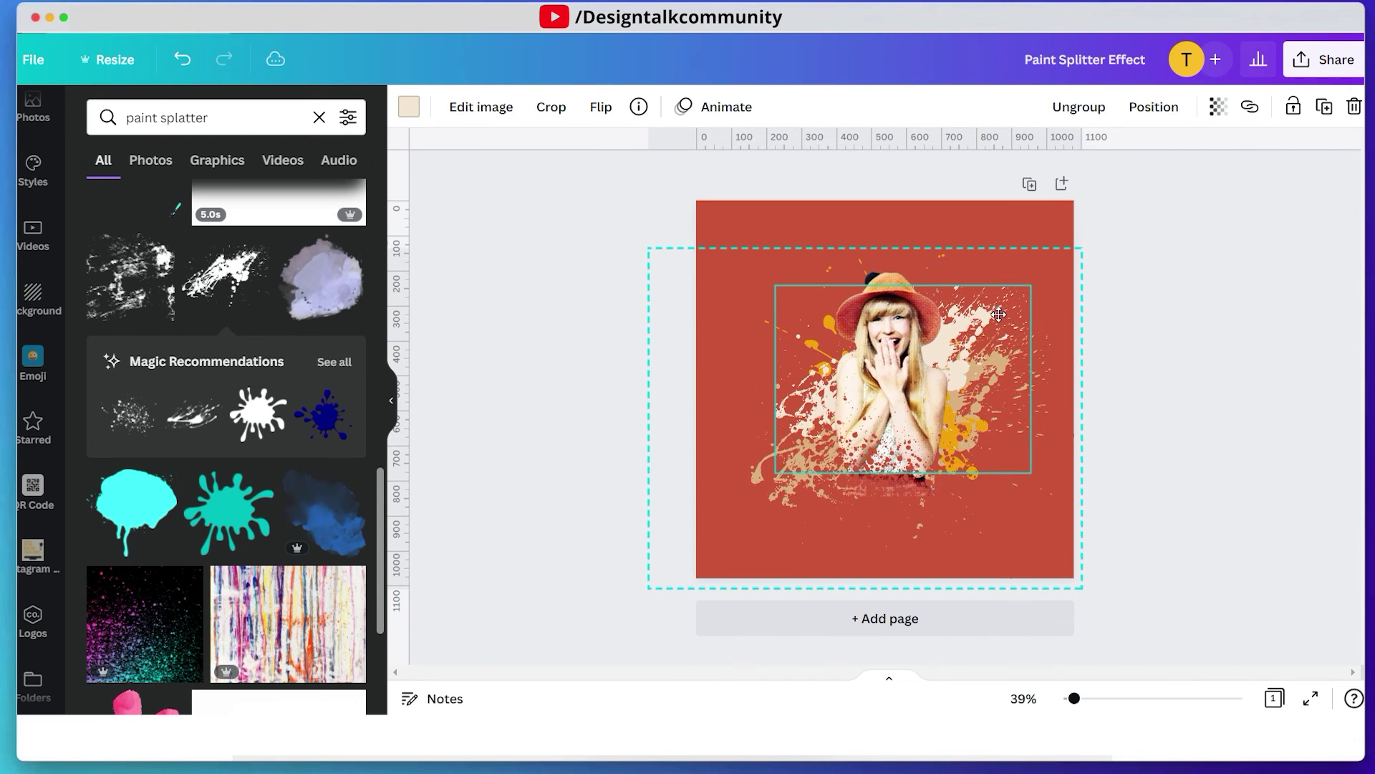
pyautogui.click(1173, 299)
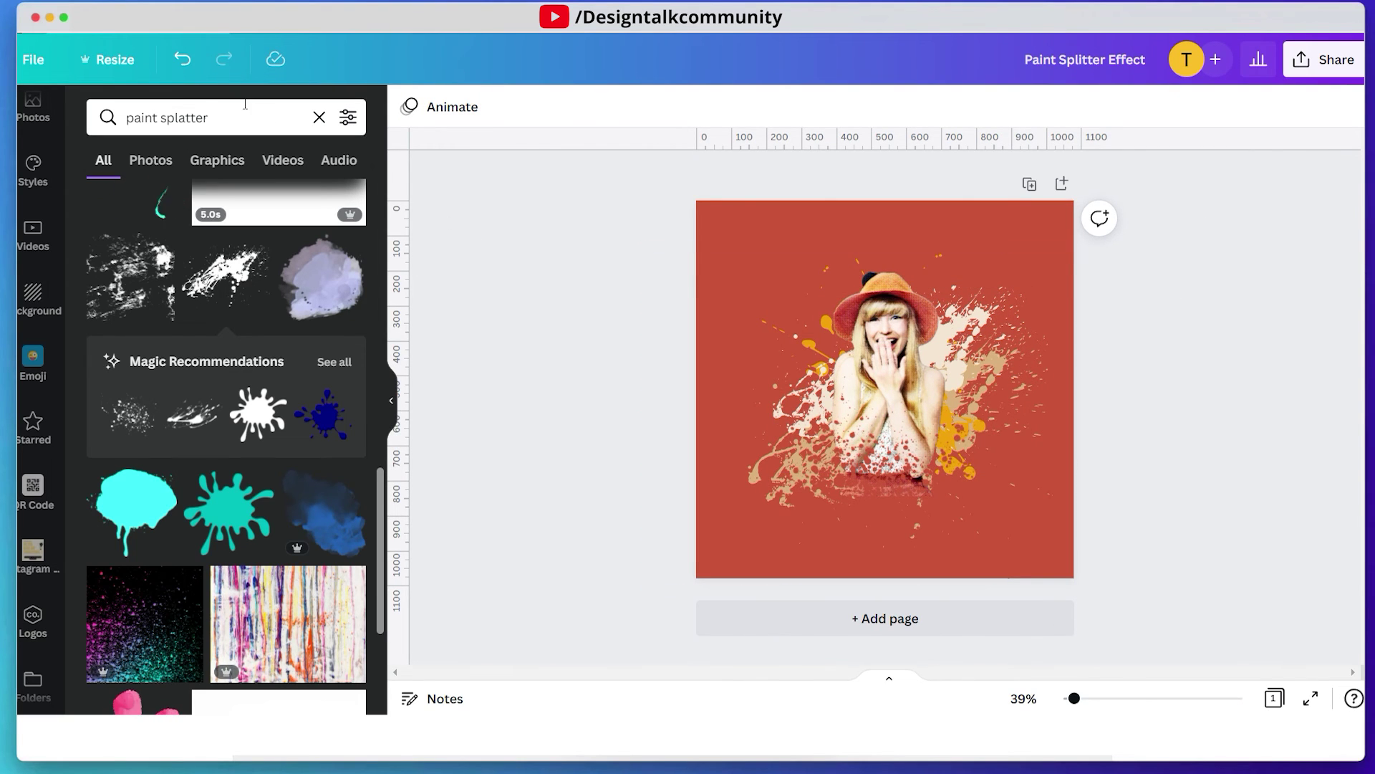
# - Search the elements library for "shadow"
pyautogui.click(206, 120)
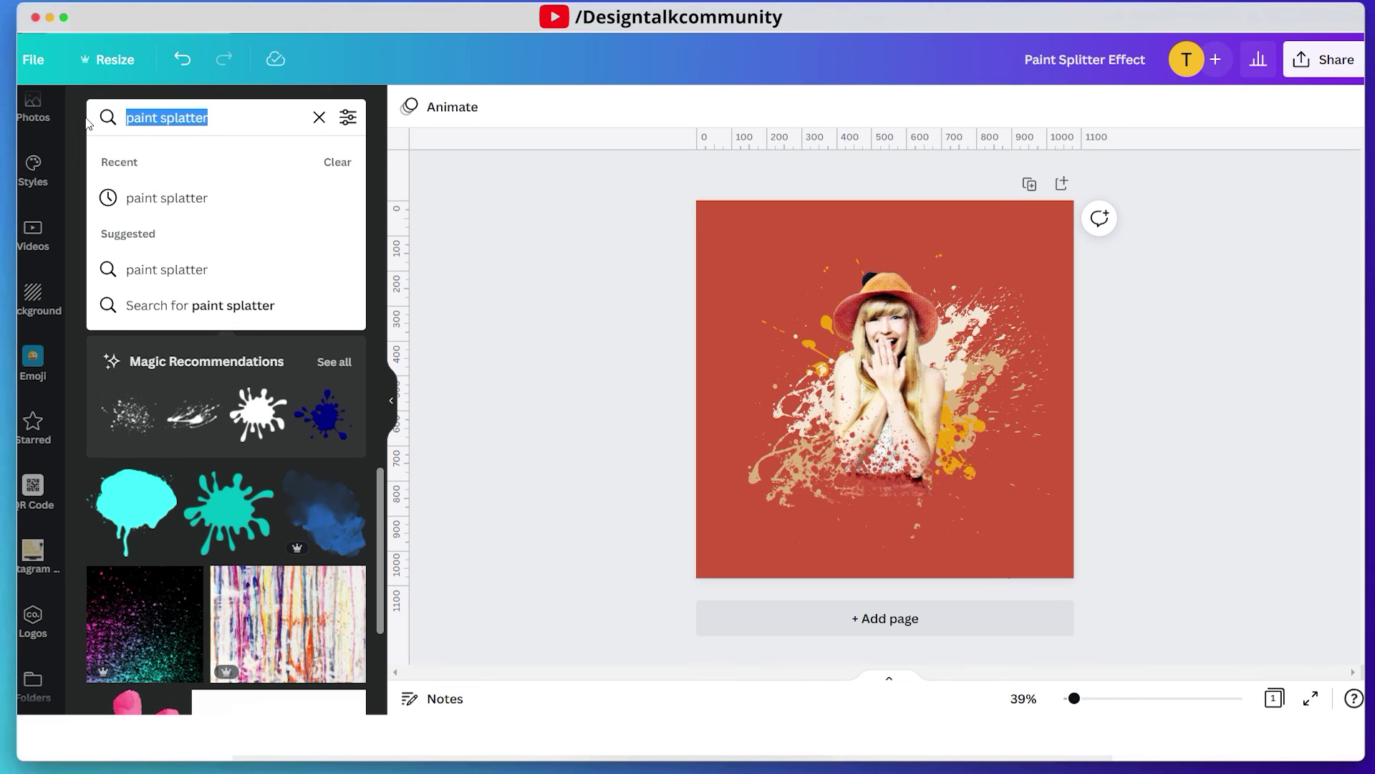
pyautogui.press('BackSpace')
pyautogui.write('shadow')
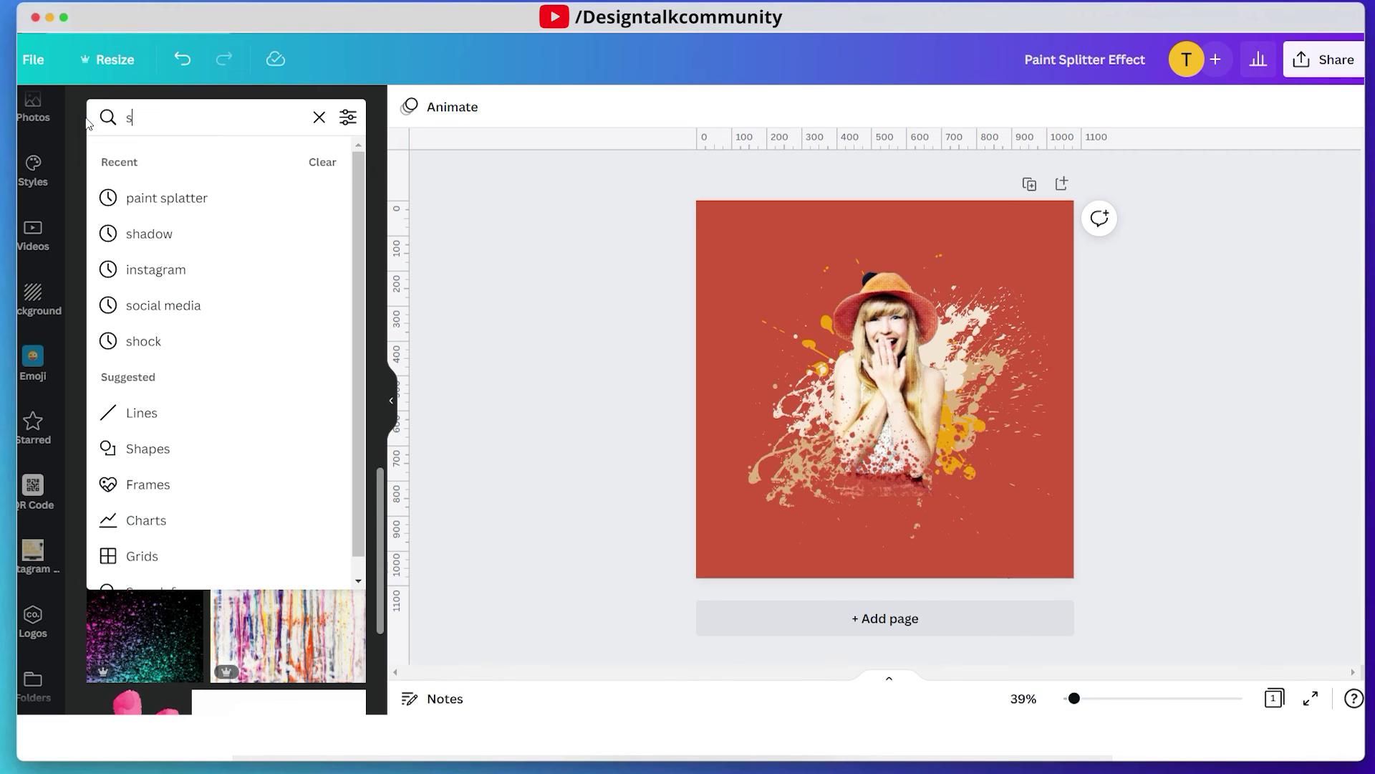
pyautogui.press('Return')
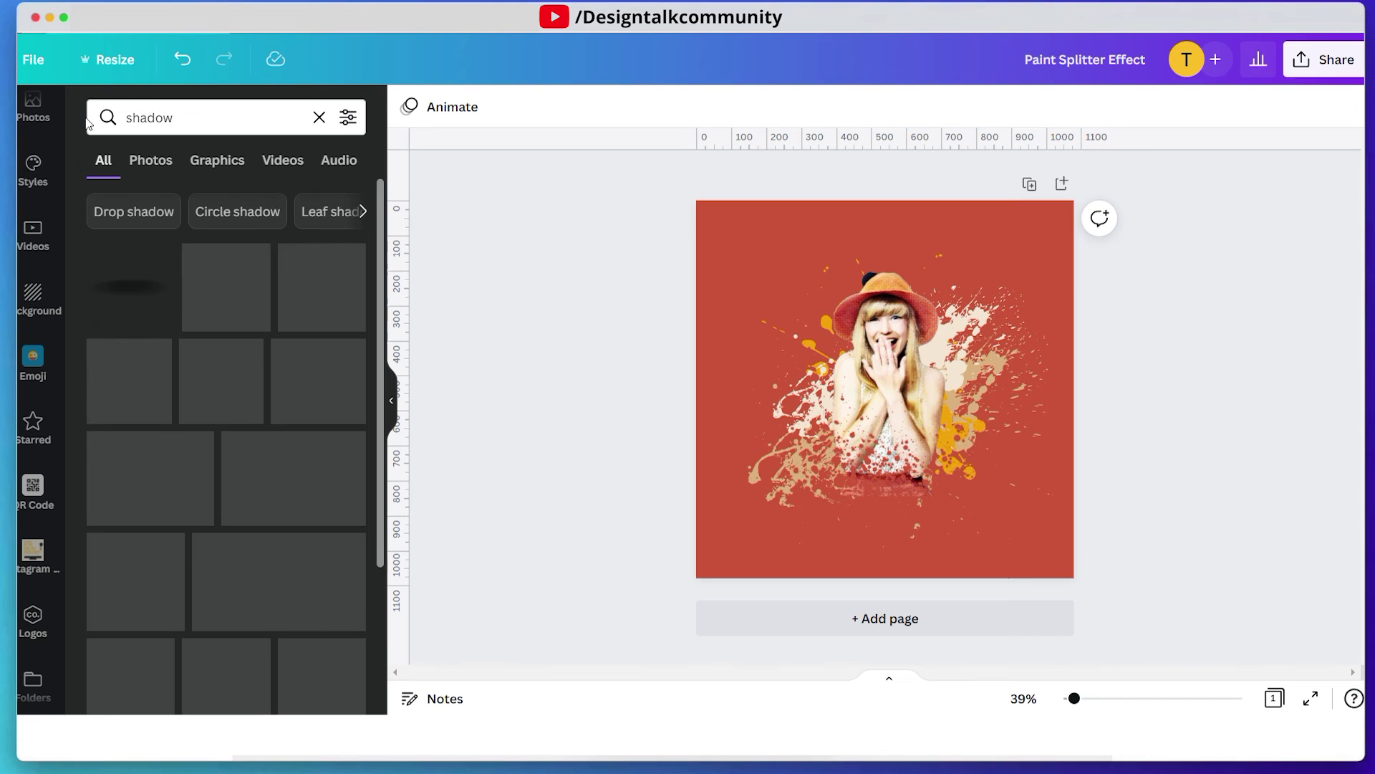
# - Add the circular shadow element and enlarge it to surround the woman and splatters
pyautogui.scroll(-3, 147, 496)
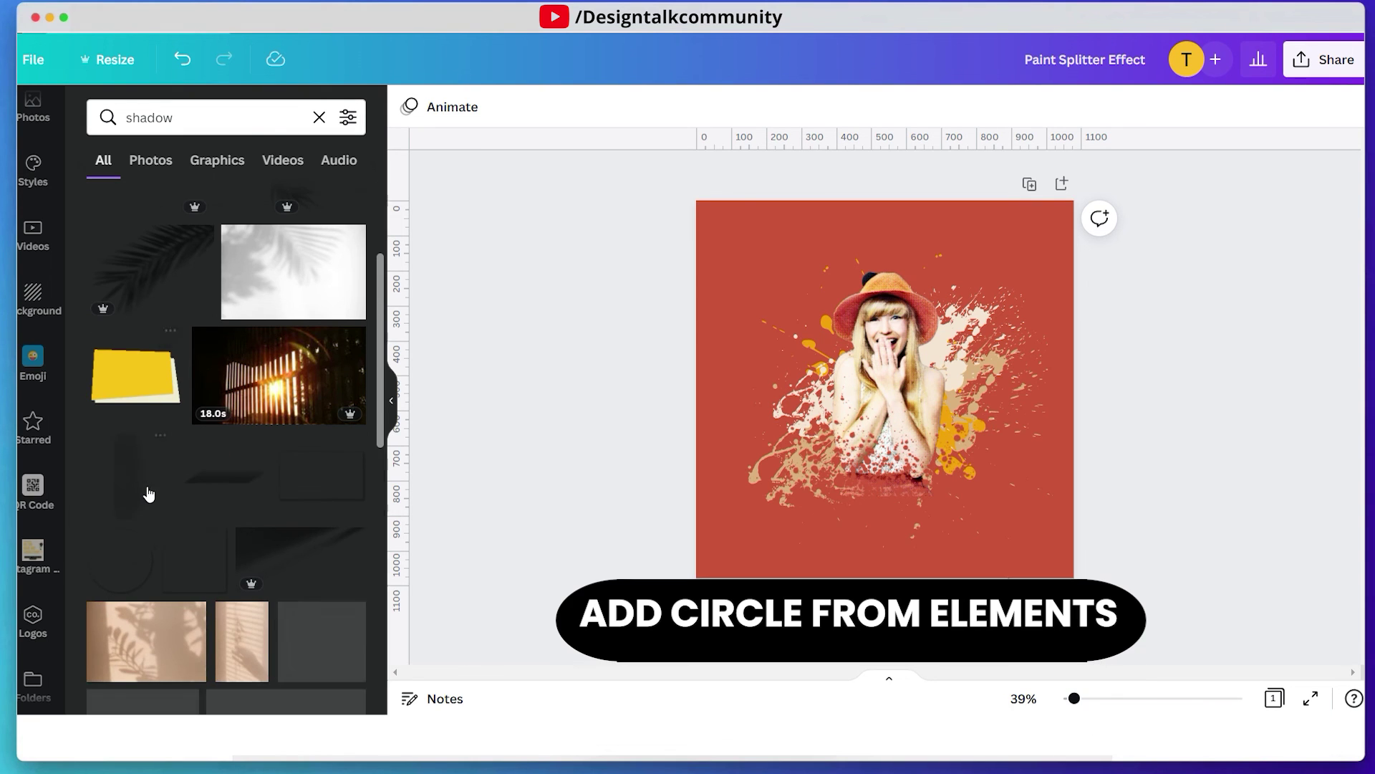
pyautogui.click(136, 548)
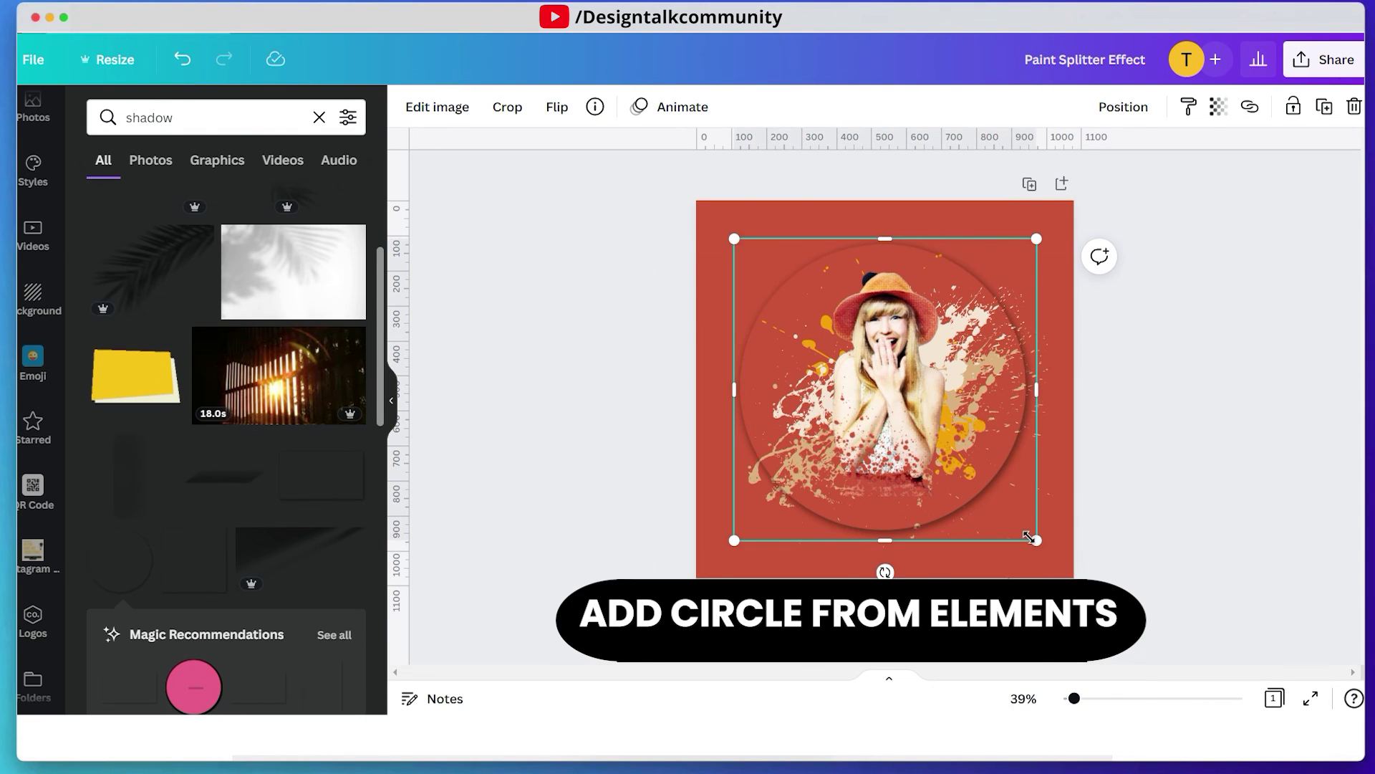
pyautogui.moveTo(1048, 544); pyautogui.dragTo(1081, 584)
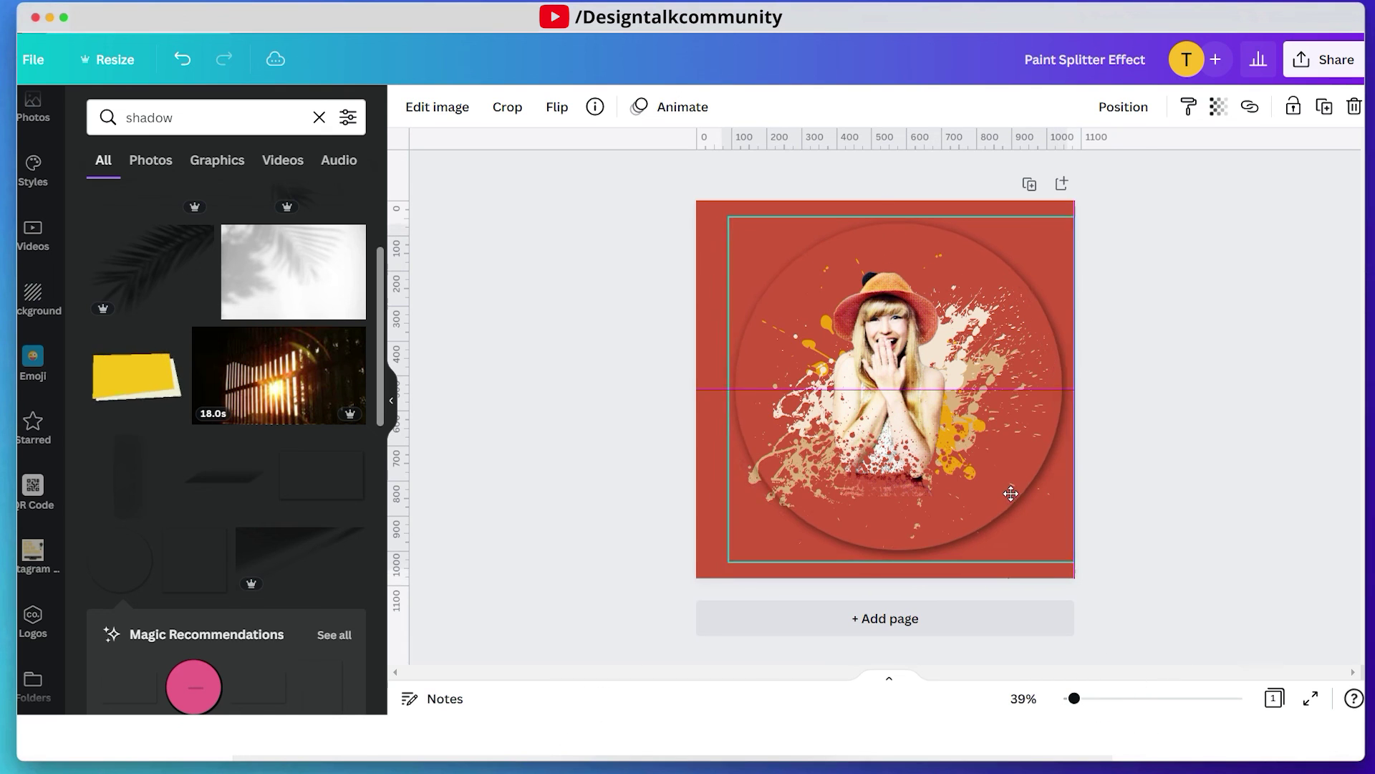